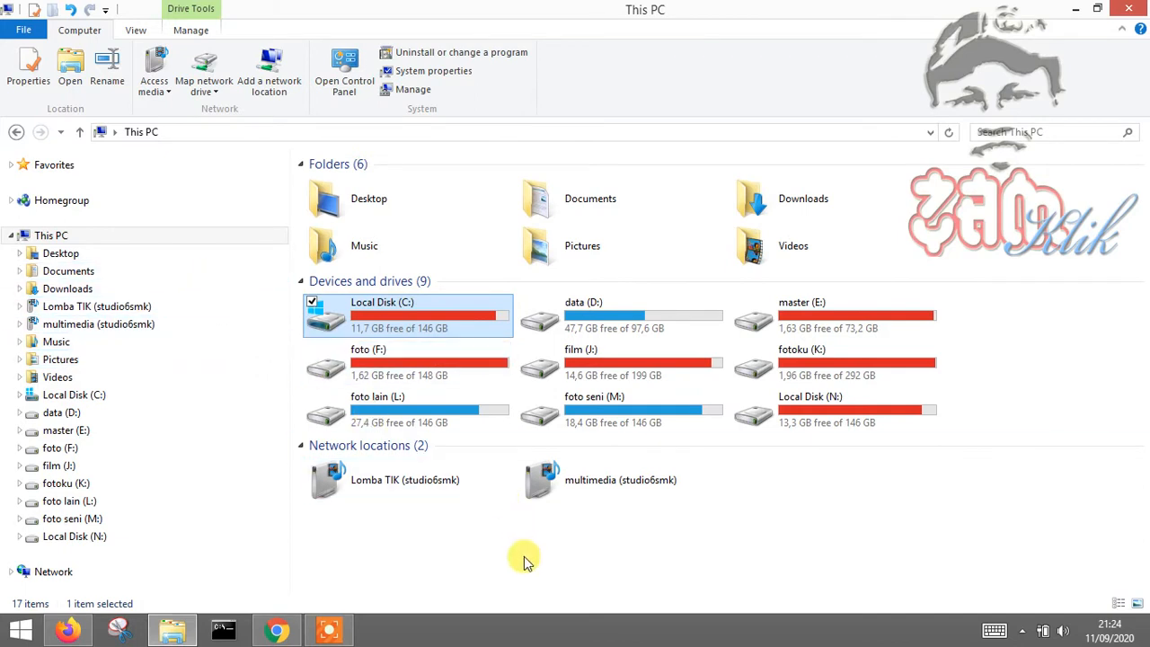
Step: Check the Documents folder's size and location in its properties and close them
{"action": "right_click", "coordinate": [161, 266]}
{"action": "left_click", "coordinate": [589, 598]}
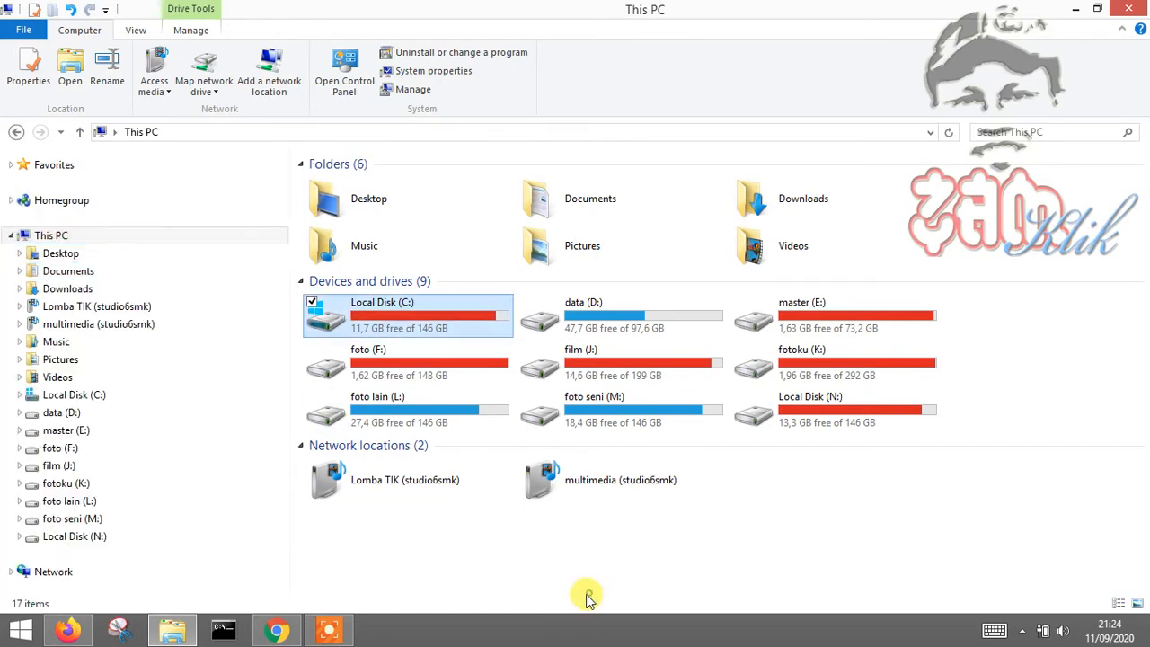
{"action": "left_click", "coordinate": [64, 270]}
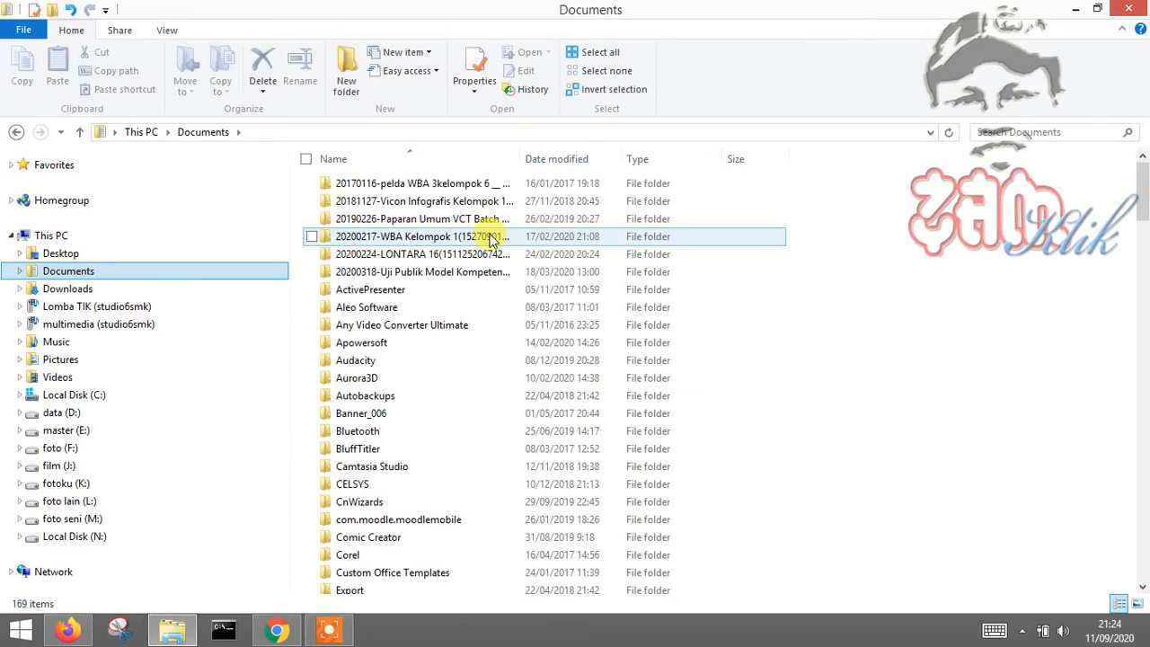
{"action": "right_click", "coordinate": [101, 275]}
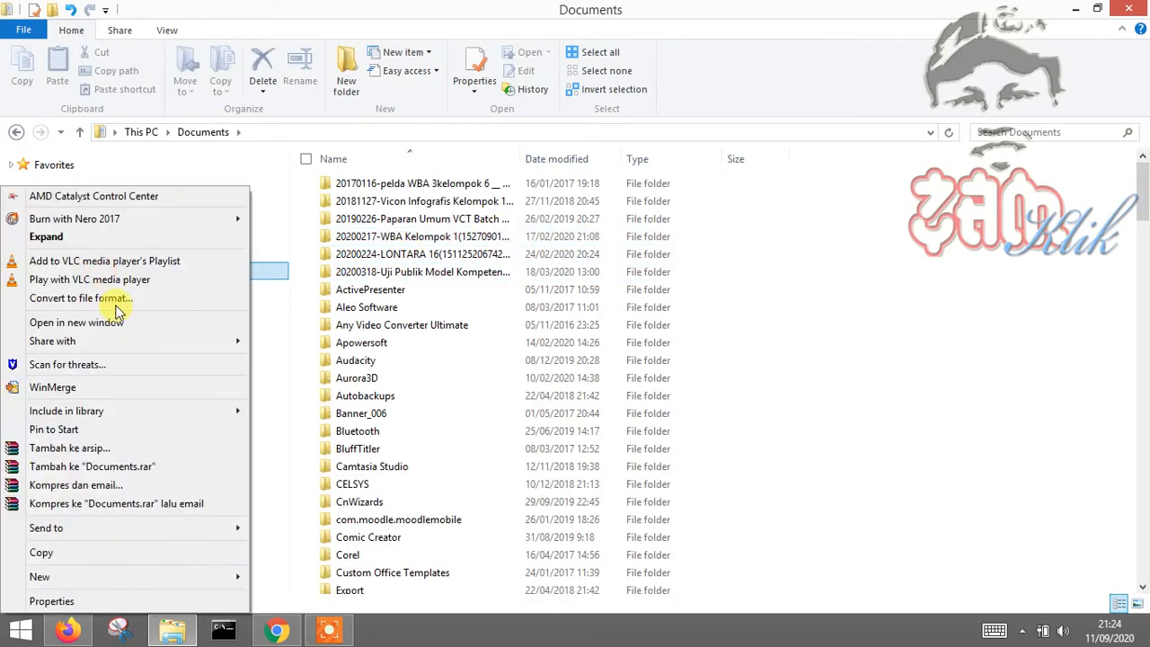
{"action": "left_click", "coordinate": [141, 598]}
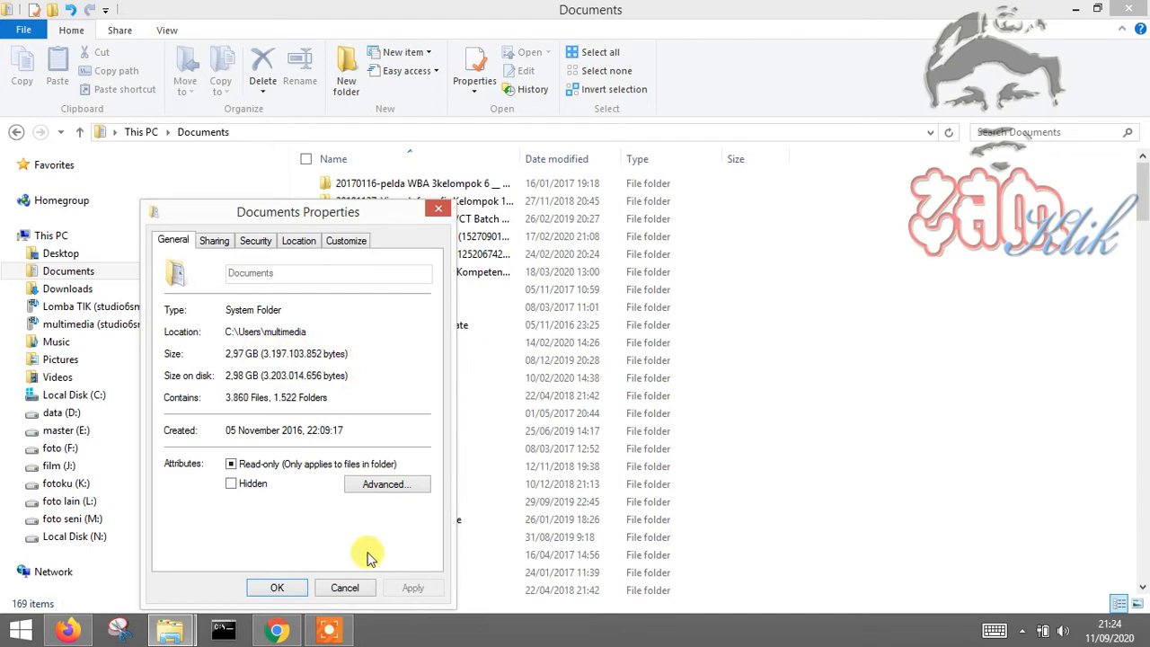
{"action": "left_click", "coordinate": [345, 587]}
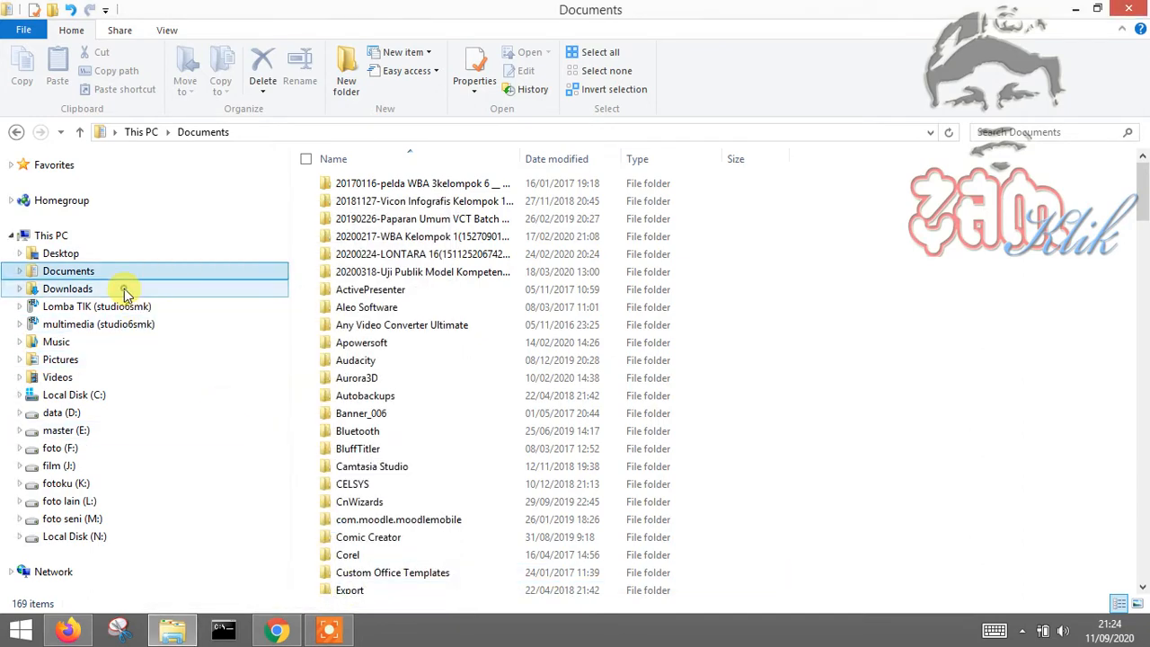
Step: Check the Downloads folder's size and location in its properties and close them
{"action": "left_click", "coordinate": [124, 290]}
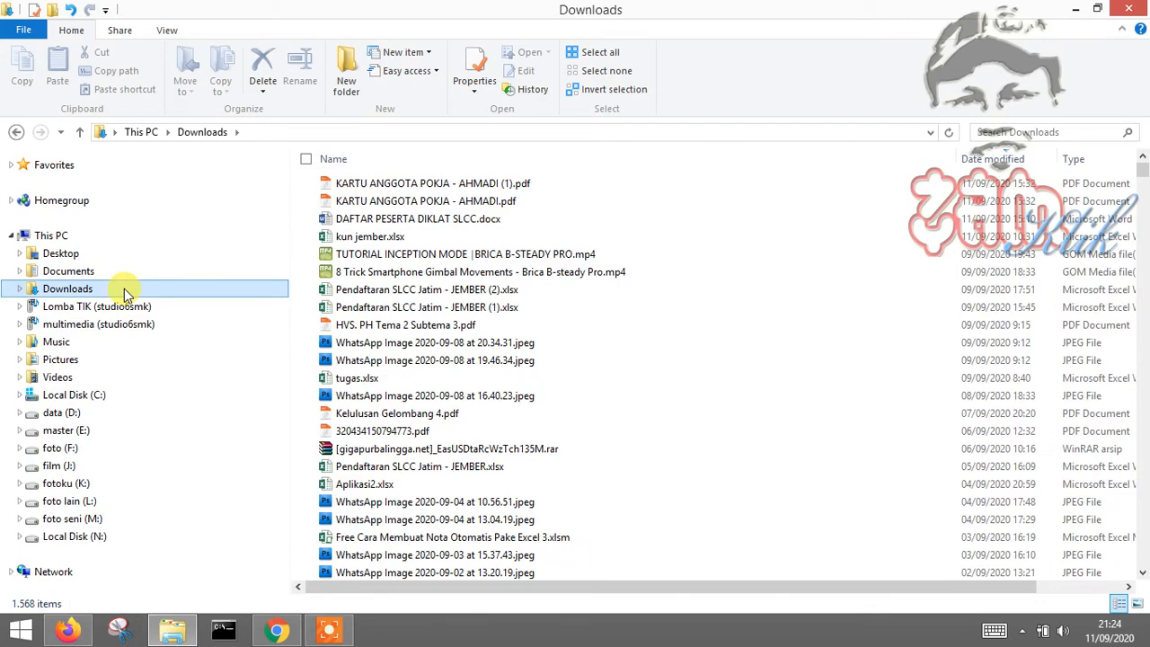
{"action": "right_click", "coordinate": [124, 289]}
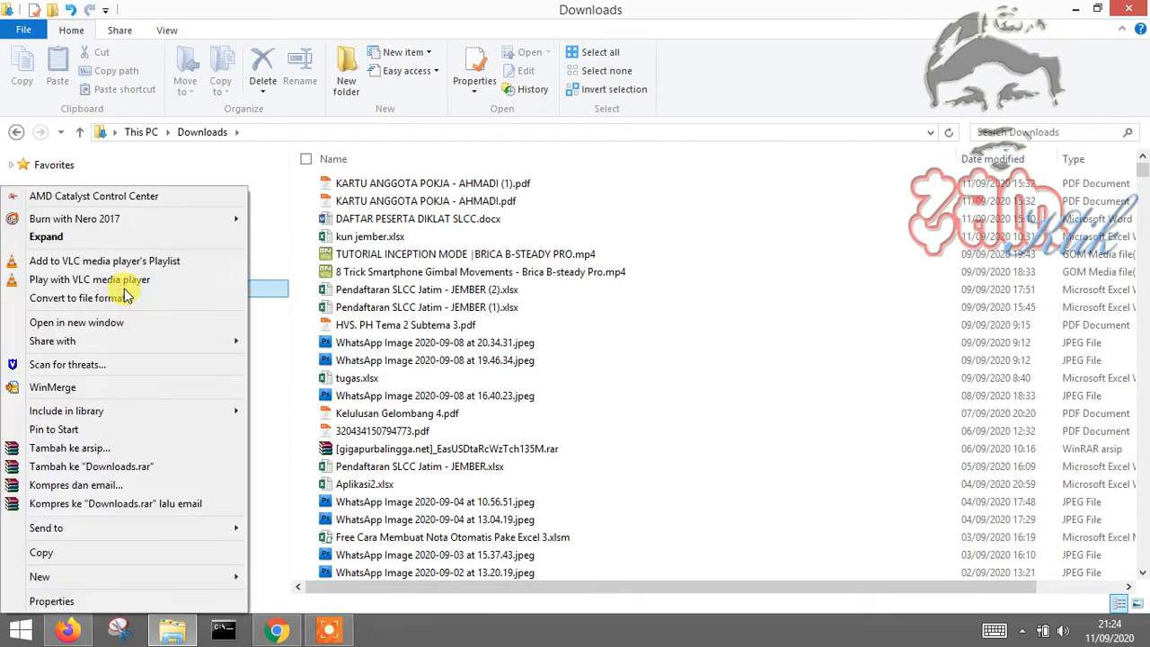
{"action": "left_click", "coordinate": [126, 602]}
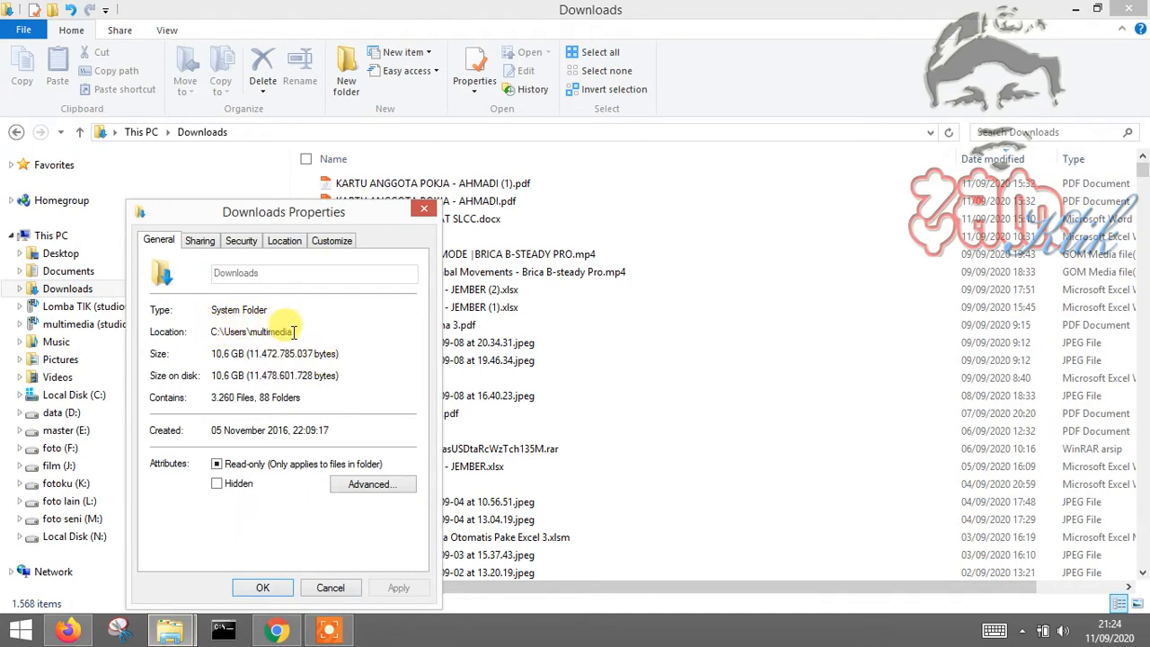
{"action": "left_click", "coordinate": [329, 588]}
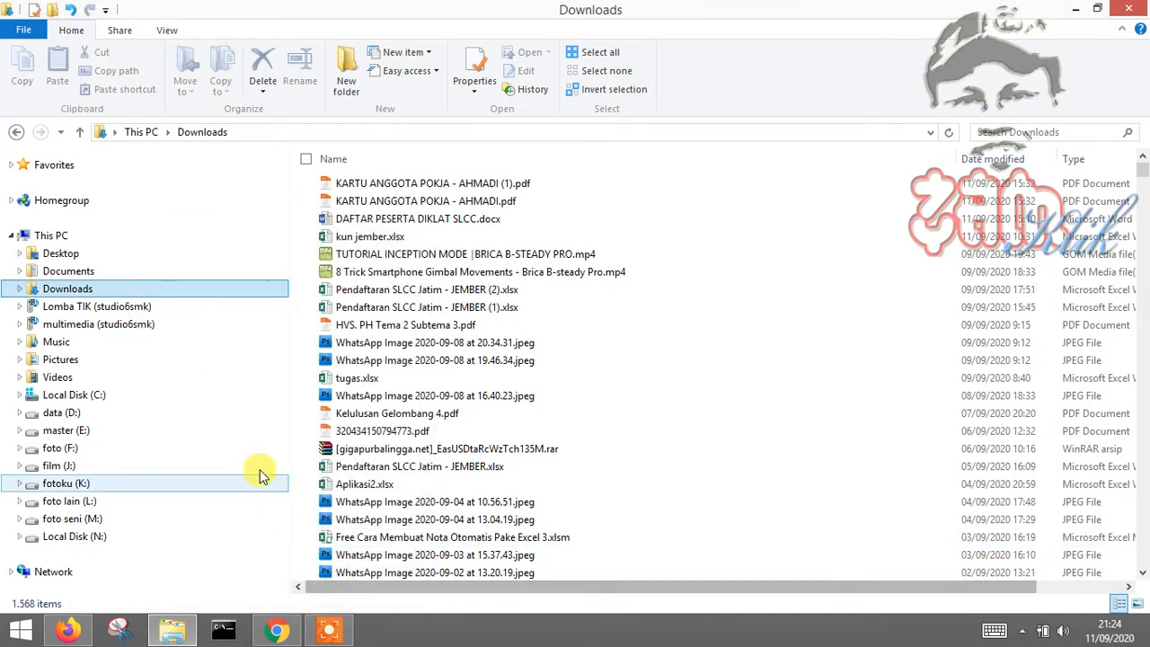
Step: Check the Music folder's size and location in its properties and close them
{"action": "left_click", "coordinate": [101, 349]}
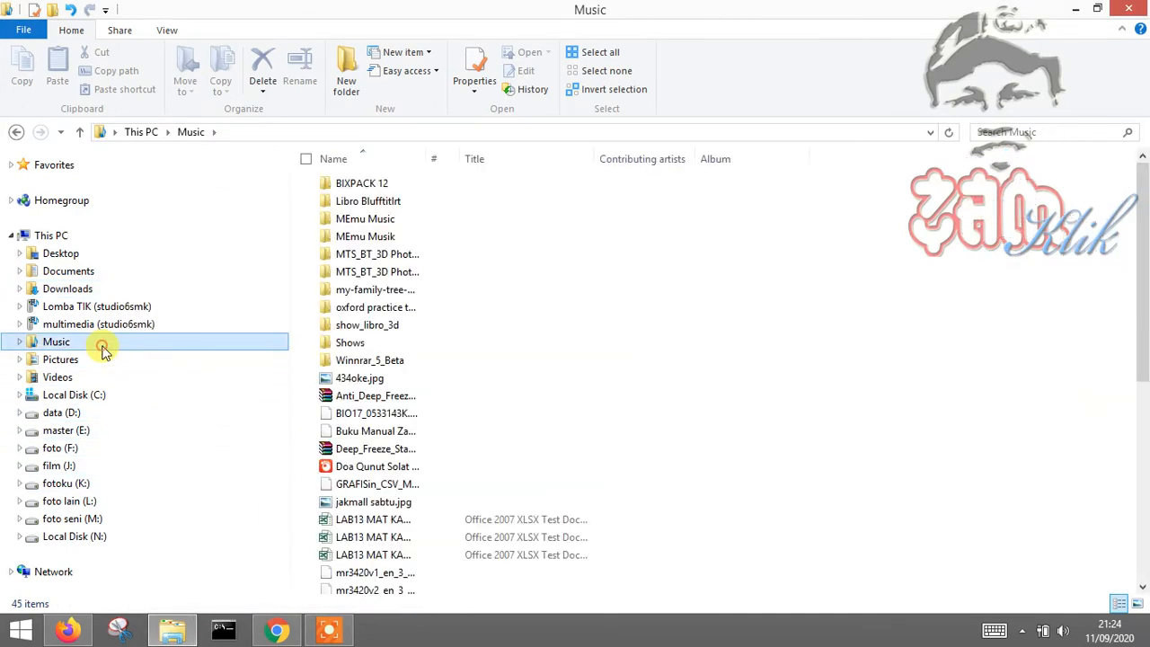
{"action": "right_click", "coordinate": [102, 349]}
{"action": "left_click", "coordinate": [113, 599]}
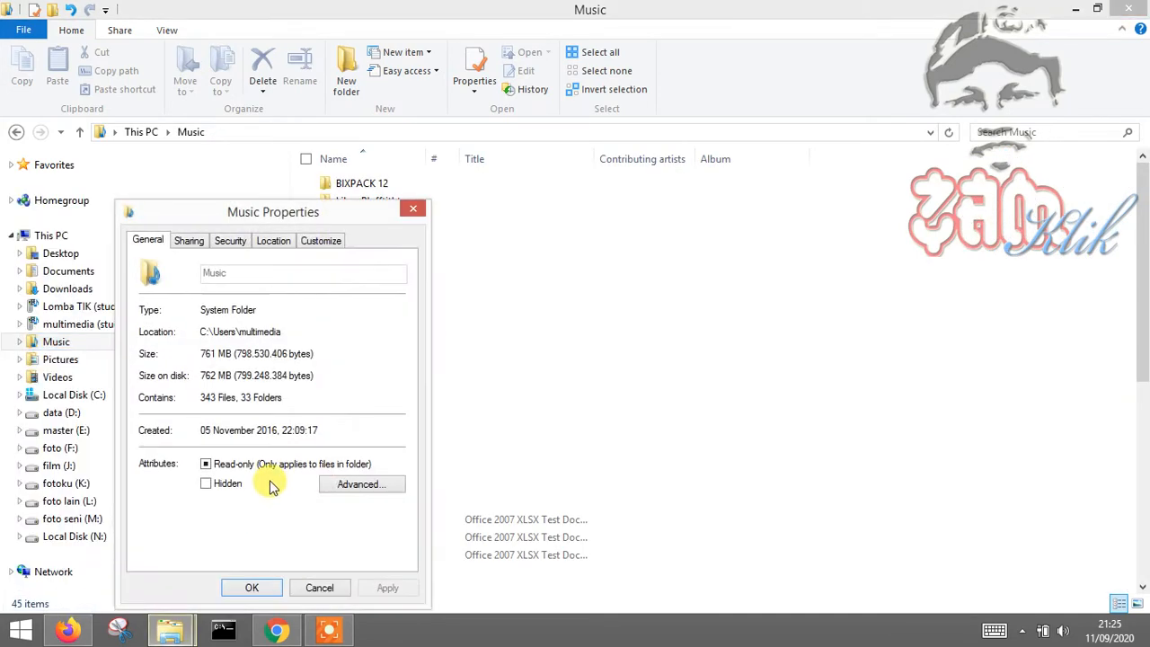
{"action": "left_click", "coordinate": [322, 593]}
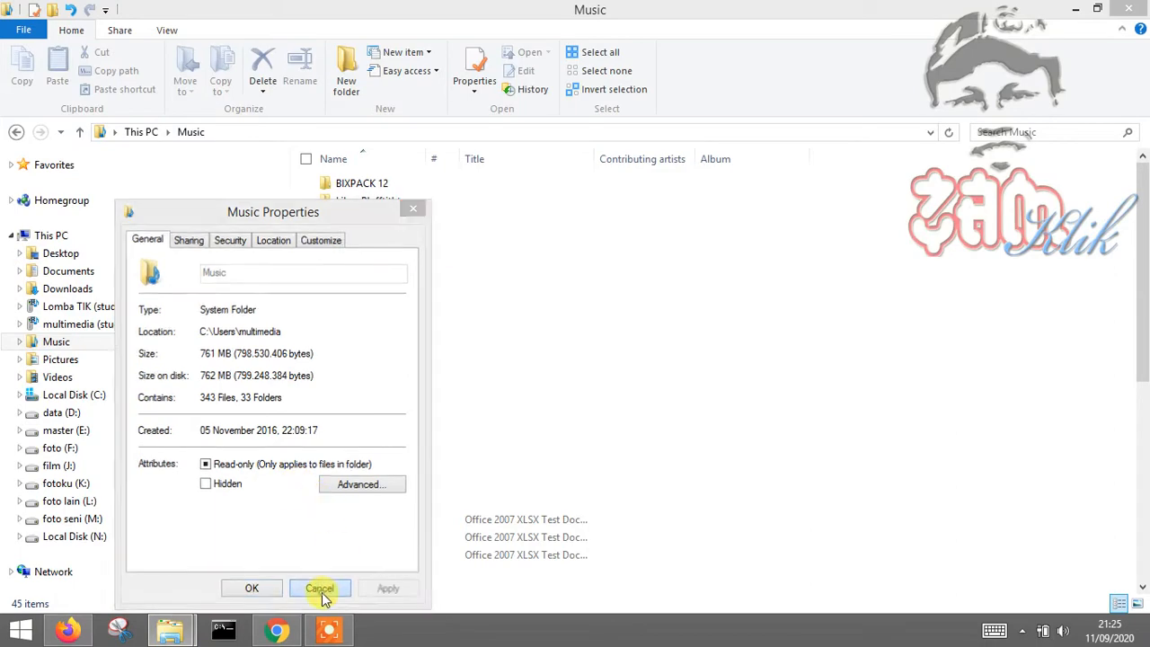
Step: Check the Pictures folder's size and location in its properties and close them
{"action": "left_click", "coordinate": [108, 360]}
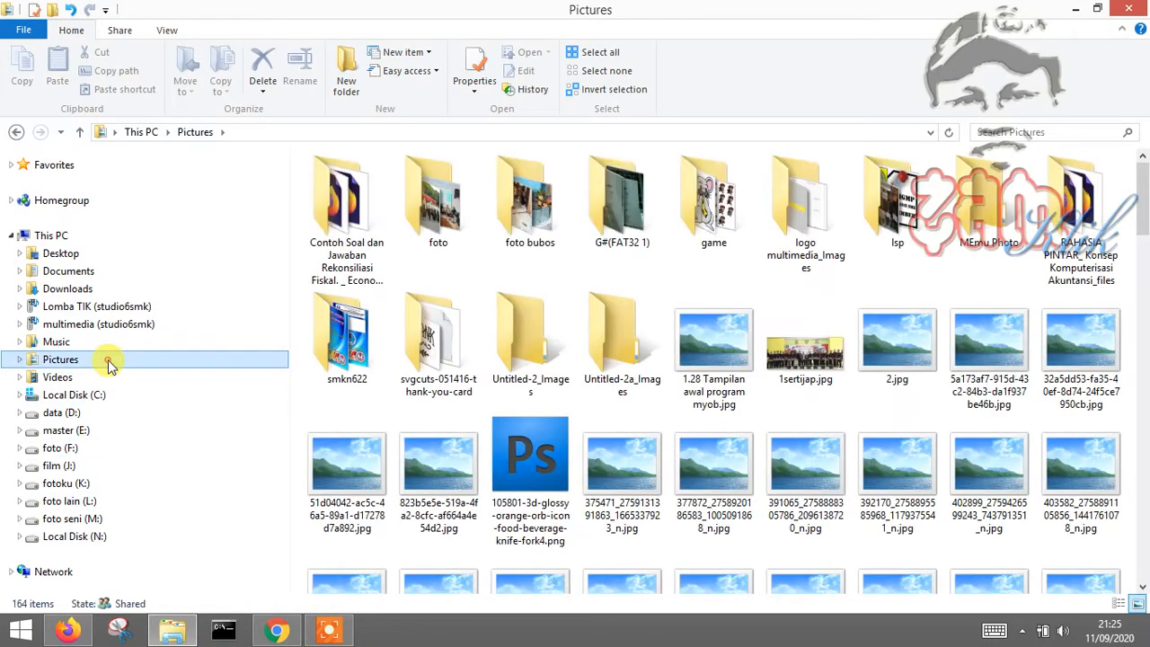
{"action": "right_click", "coordinate": [107, 362]}
{"action": "left_click", "coordinate": [134, 602]}
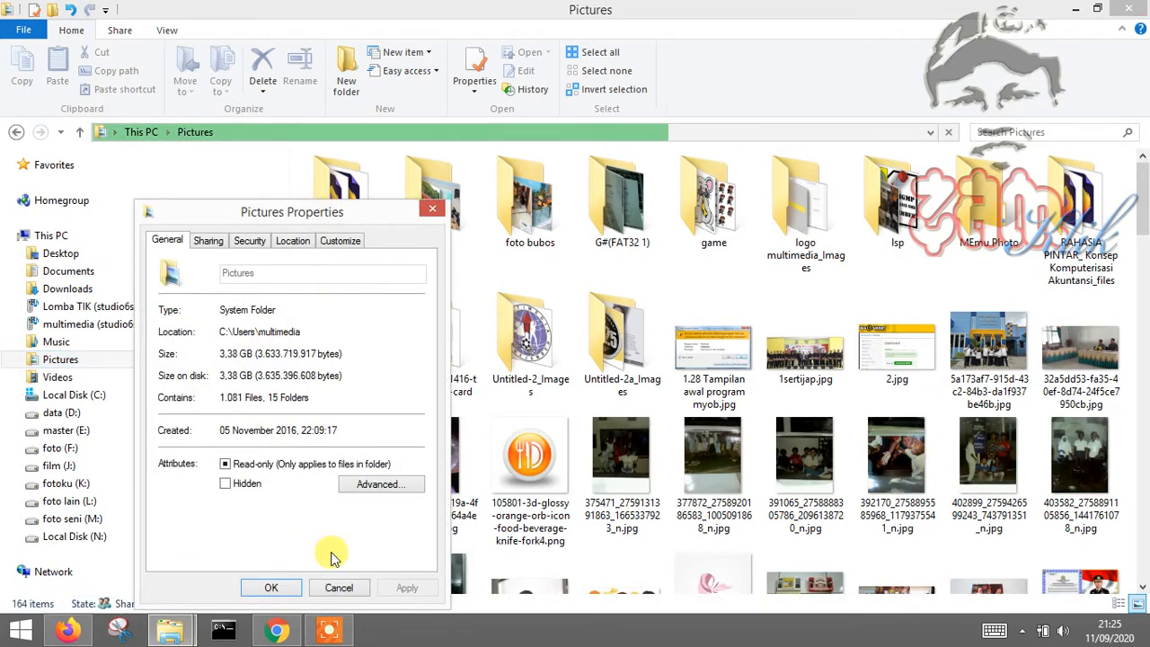
{"action": "left_click", "coordinate": [332, 586]}
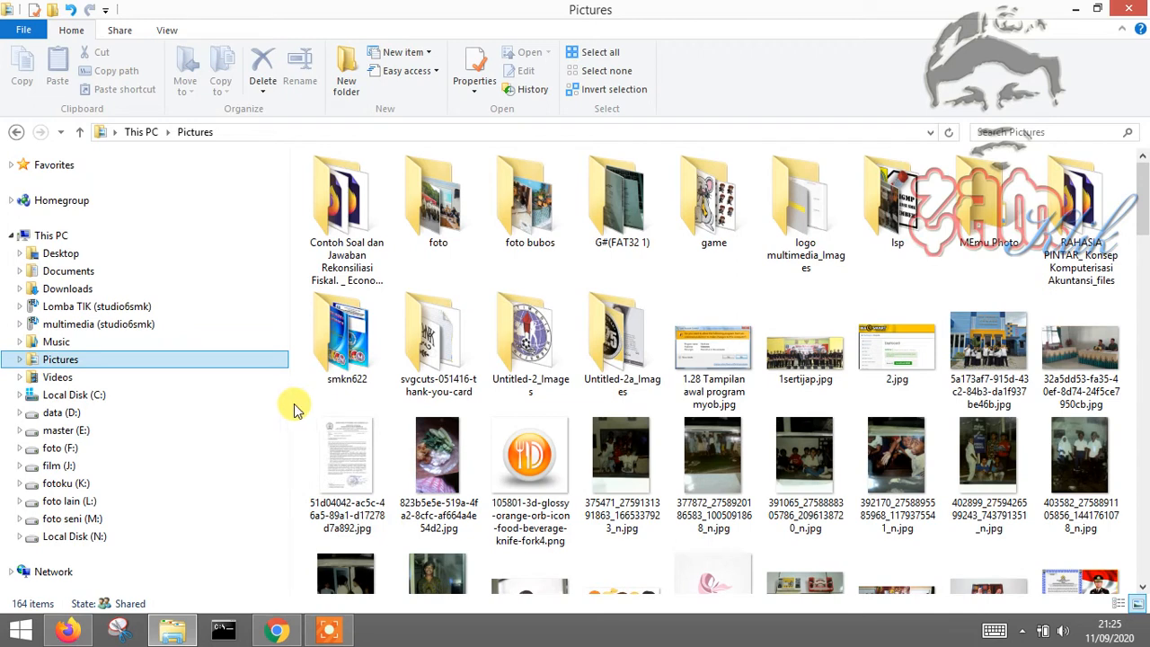
Step: View Local Disk (C:) and the This PC drive overview, and recheck the general properties of the Documents folder
{"action": "left_click", "coordinate": [85, 402]}
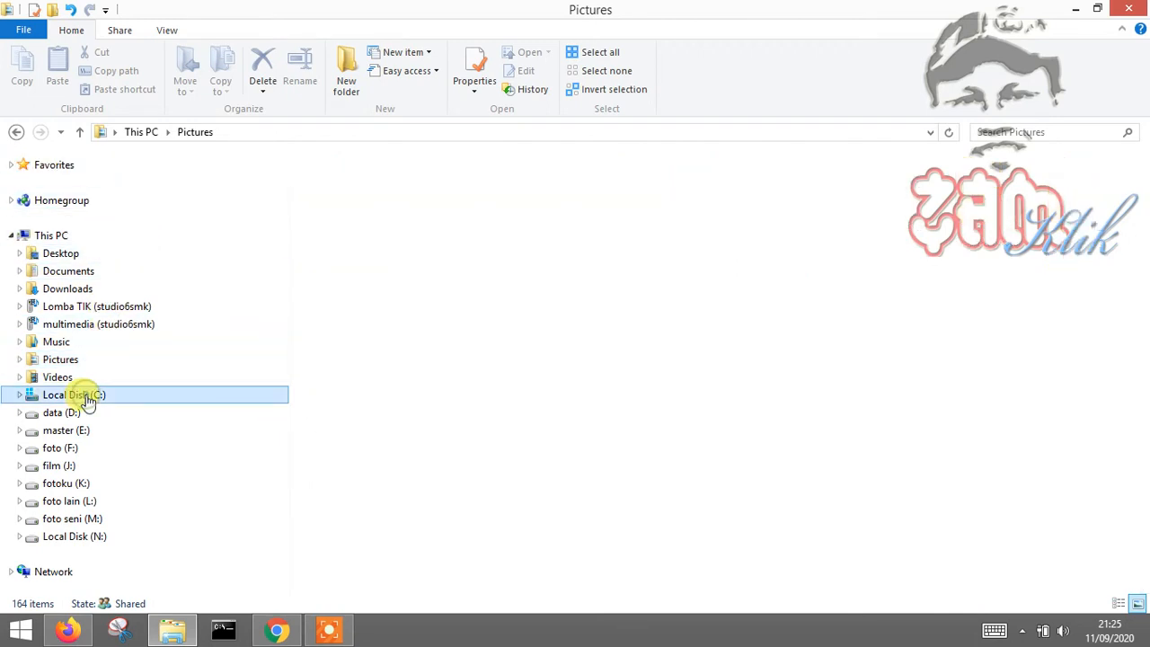
{"action": "left_click", "coordinate": [65, 235]}
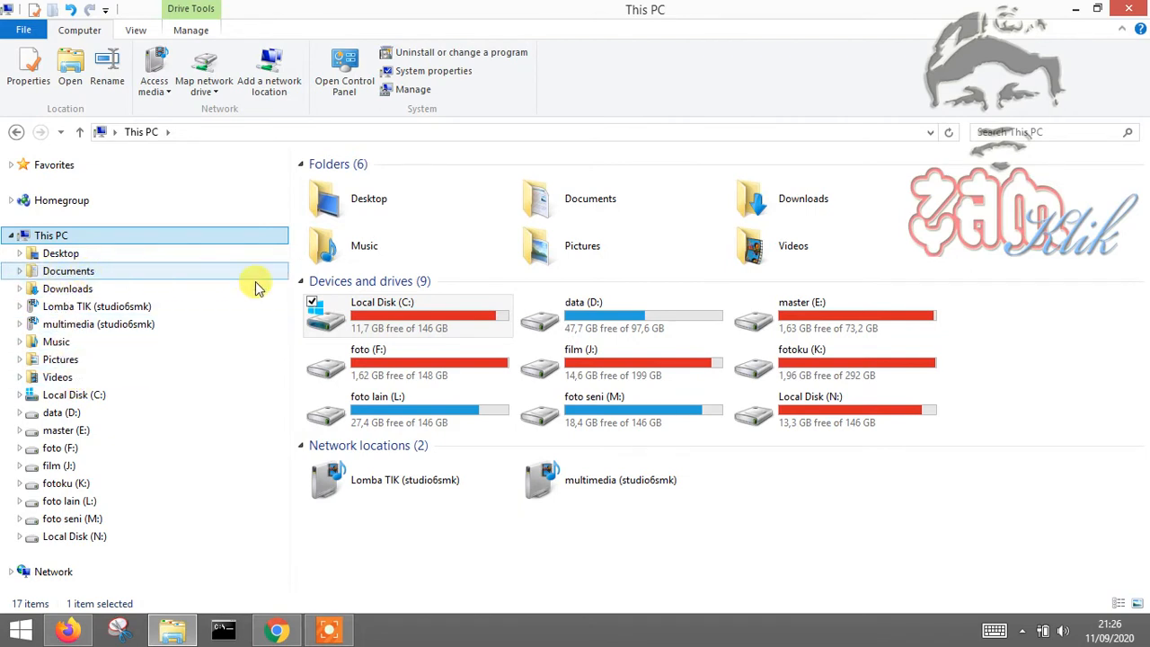
{"action": "left_click", "coordinate": [68, 271]}
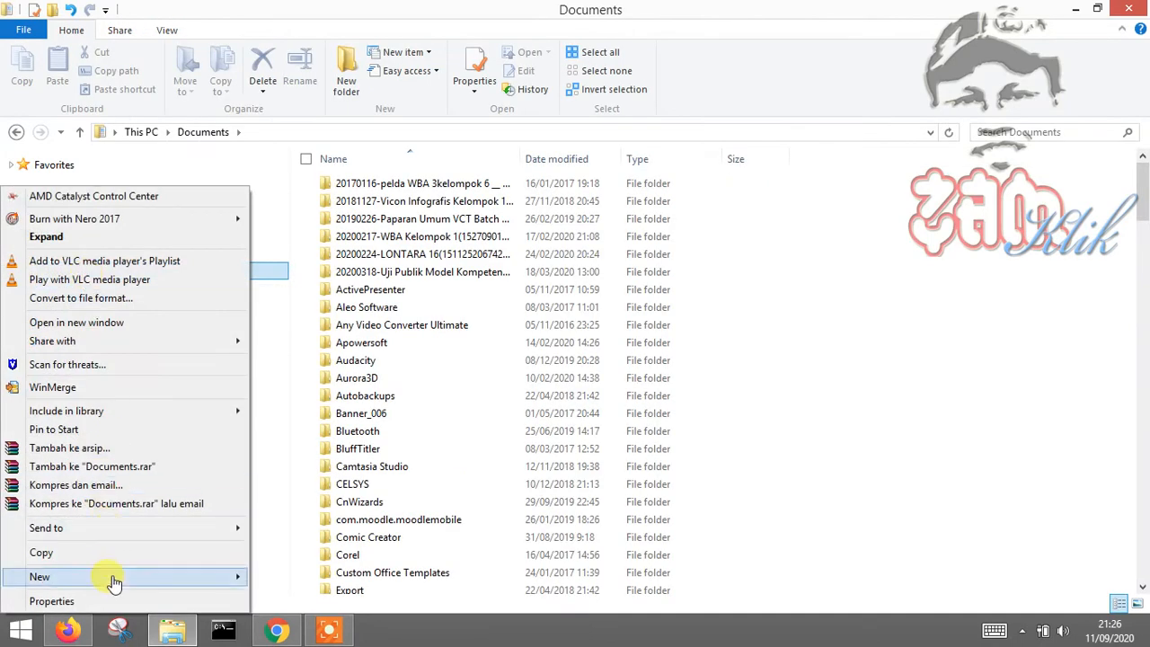
{"action": "left_click", "coordinate": [90, 600]}
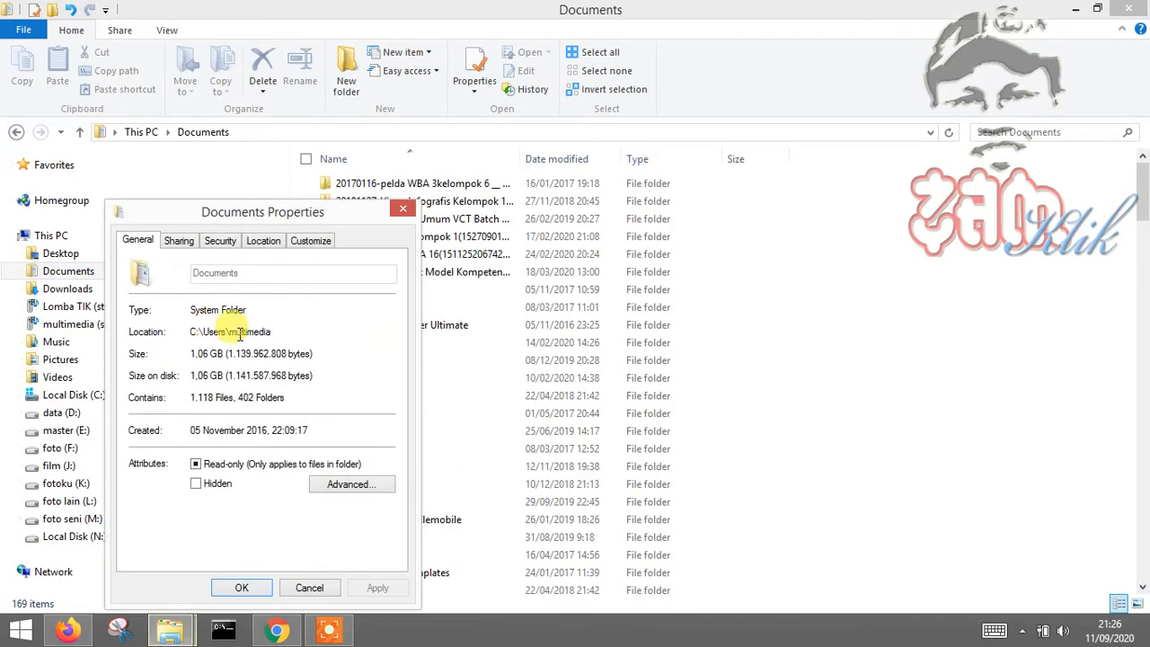
{"action": "left_click", "coordinate": [309, 588]}
Step: Examine the target location setting in the Documents folder's properties and close them without changes
{"action": "left_click", "coordinate": [68, 239]}
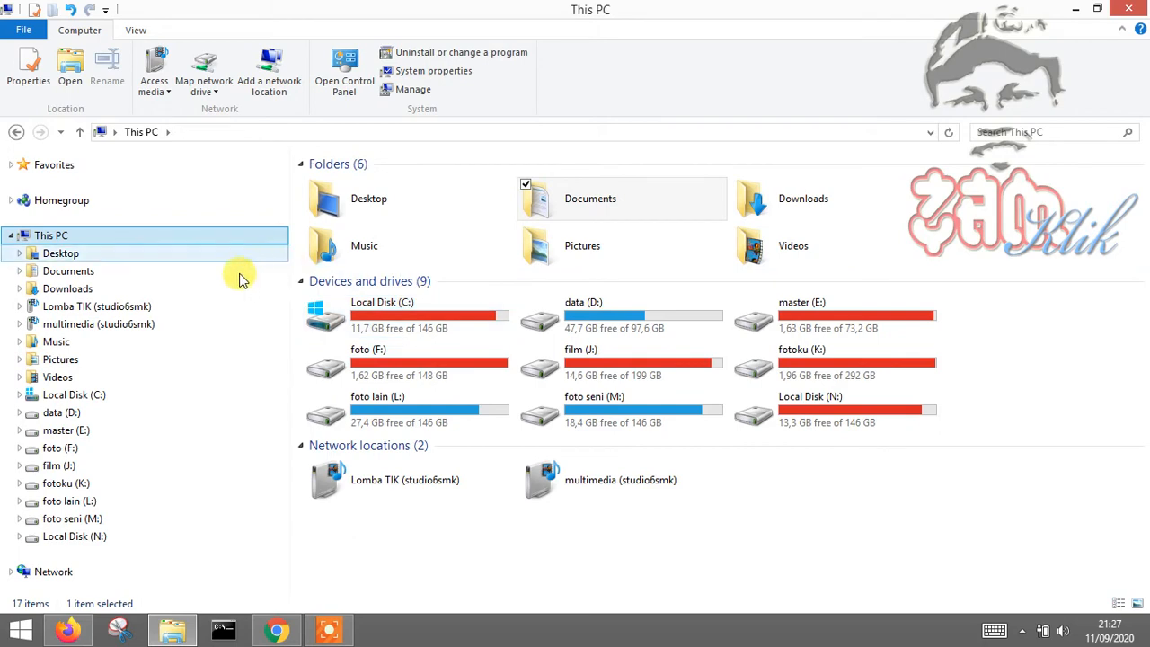
{"action": "left_click", "coordinate": [102, 272]}
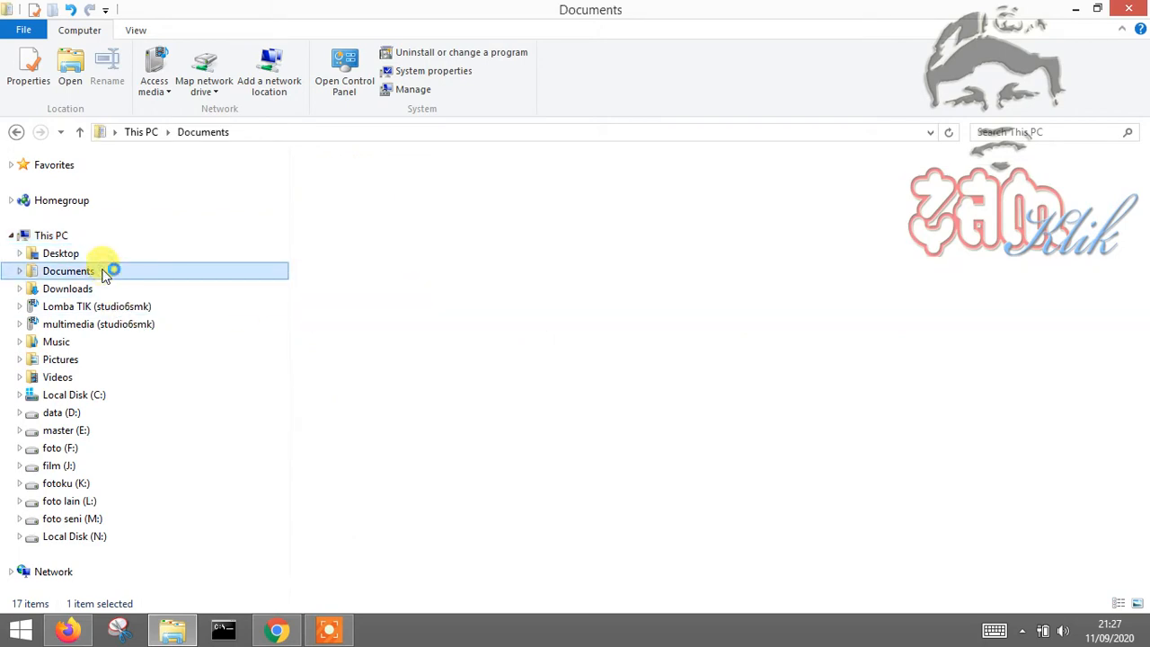
{"action": "right_click", "coordinate": [101, 270]}
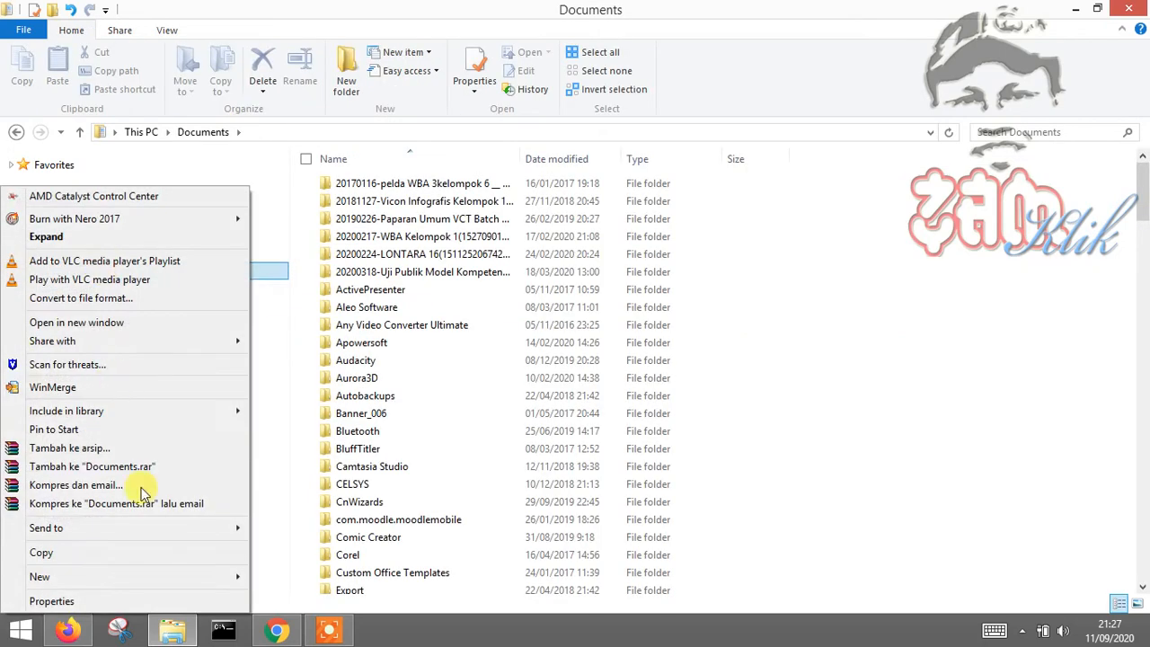
{"action": "left_click", "coordinate": [90, 600]}
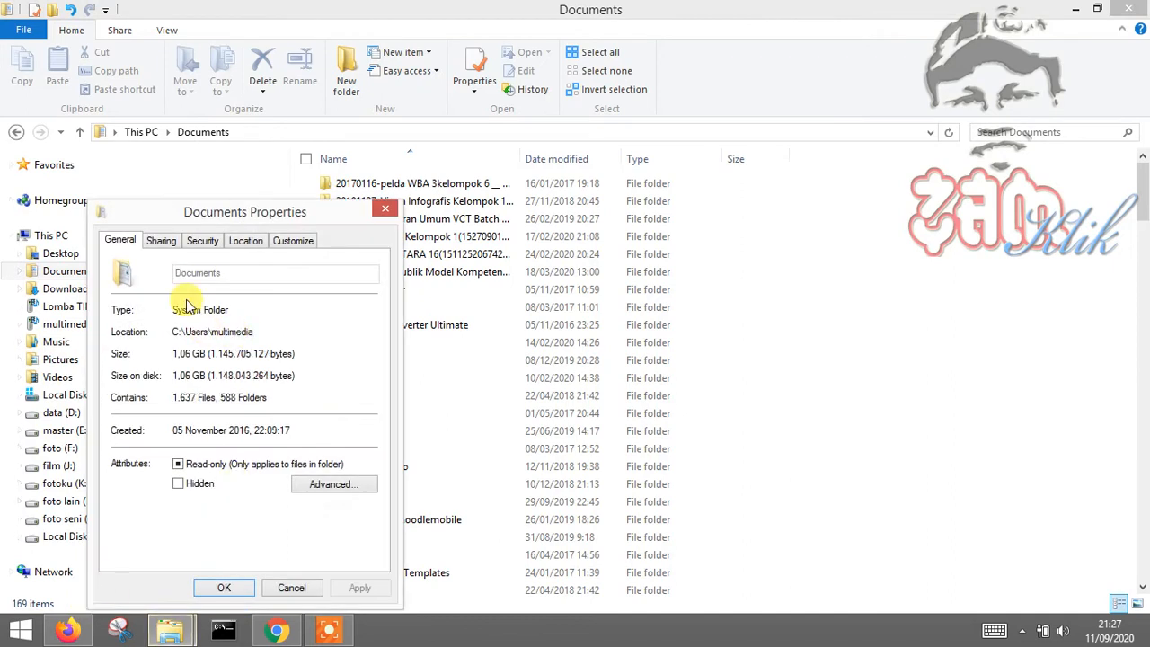
{"action": "left_click", "coordinate": [246, 241]}
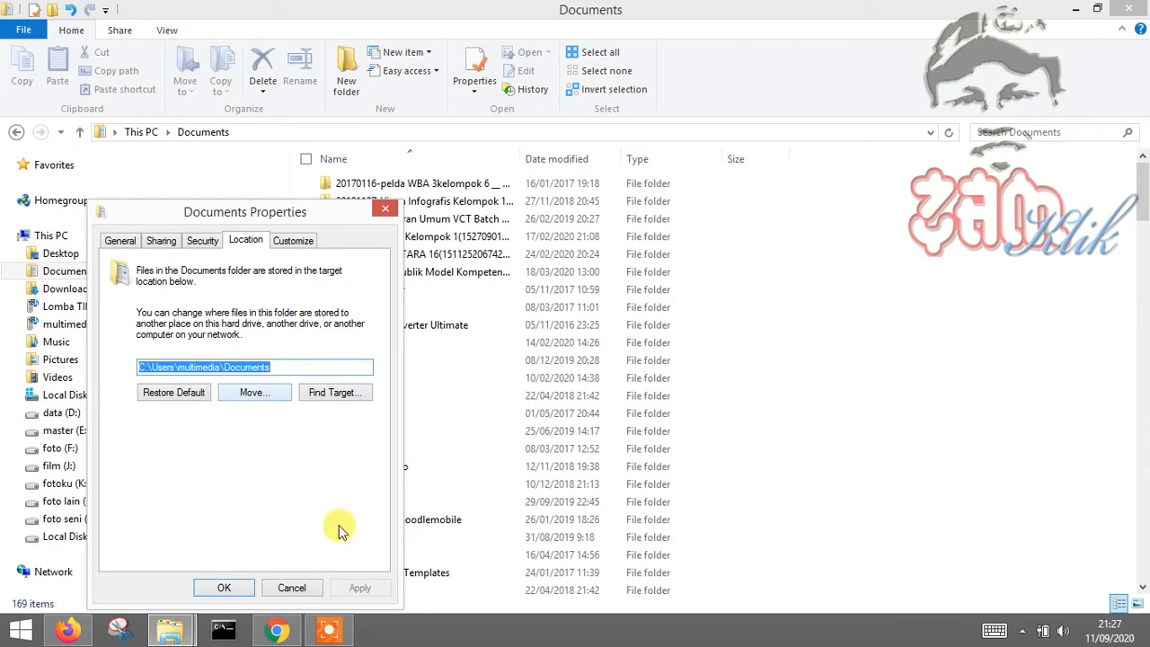
{"action": "left_click", "coordinate": [298, 595]}
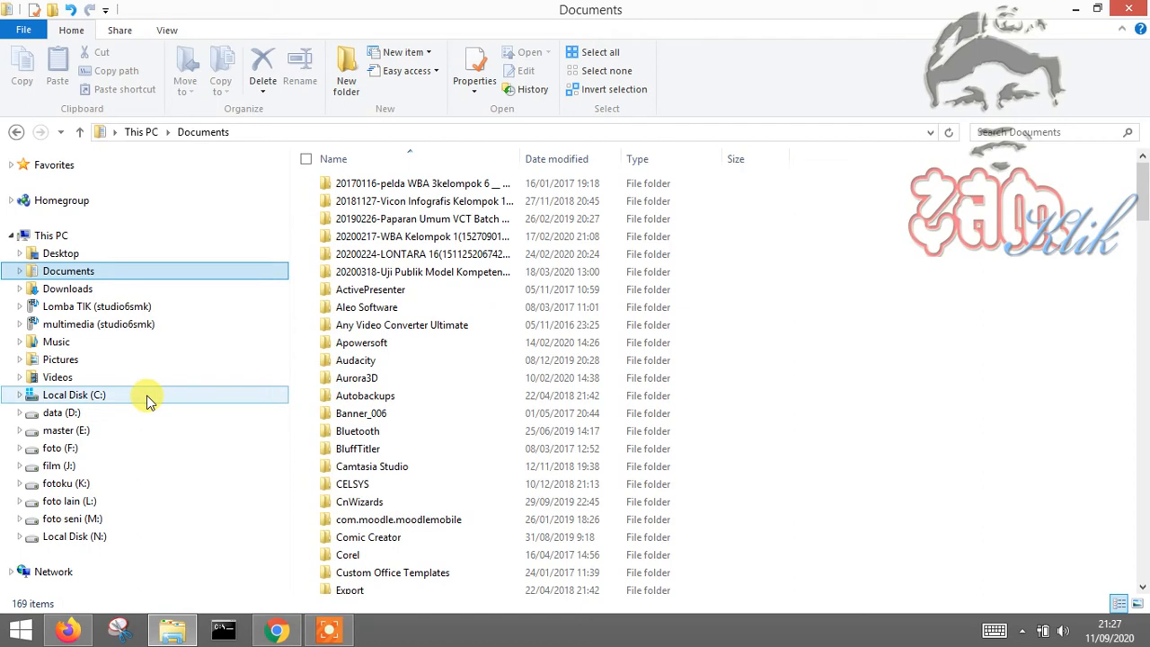
Step: View the contents of Local Disk (C:) and of the datanya folder on drive data (D:)
{"action": "left_click", "coordinate": [148, 400]}
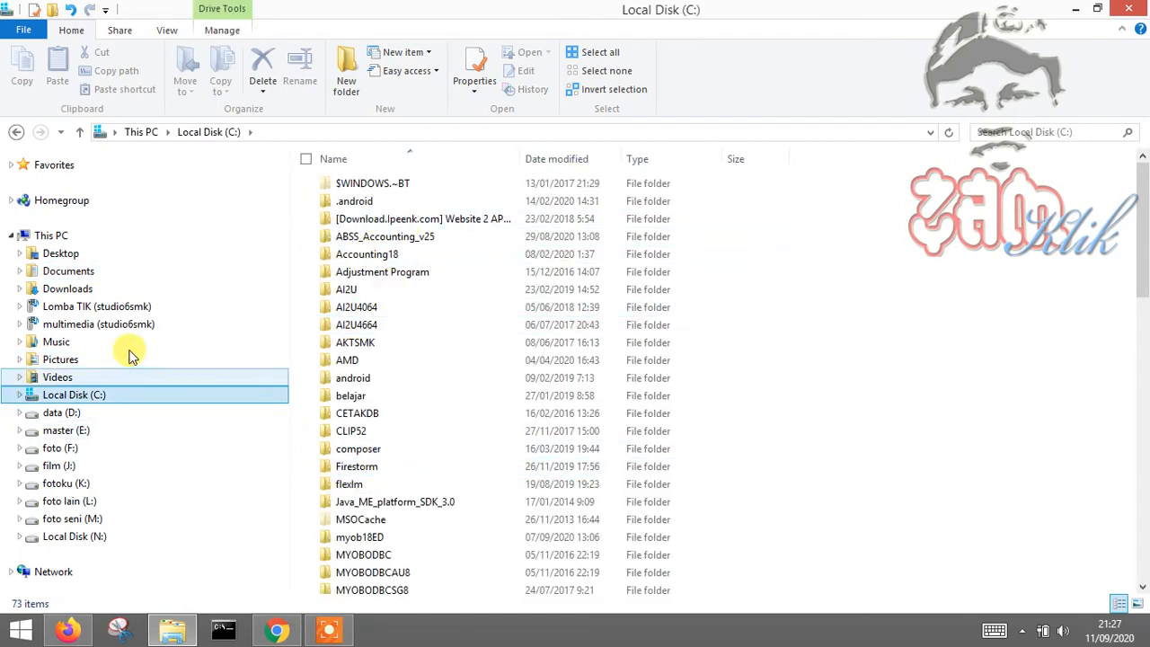
{"action": "left_click", "coordinate": [36, 239]}
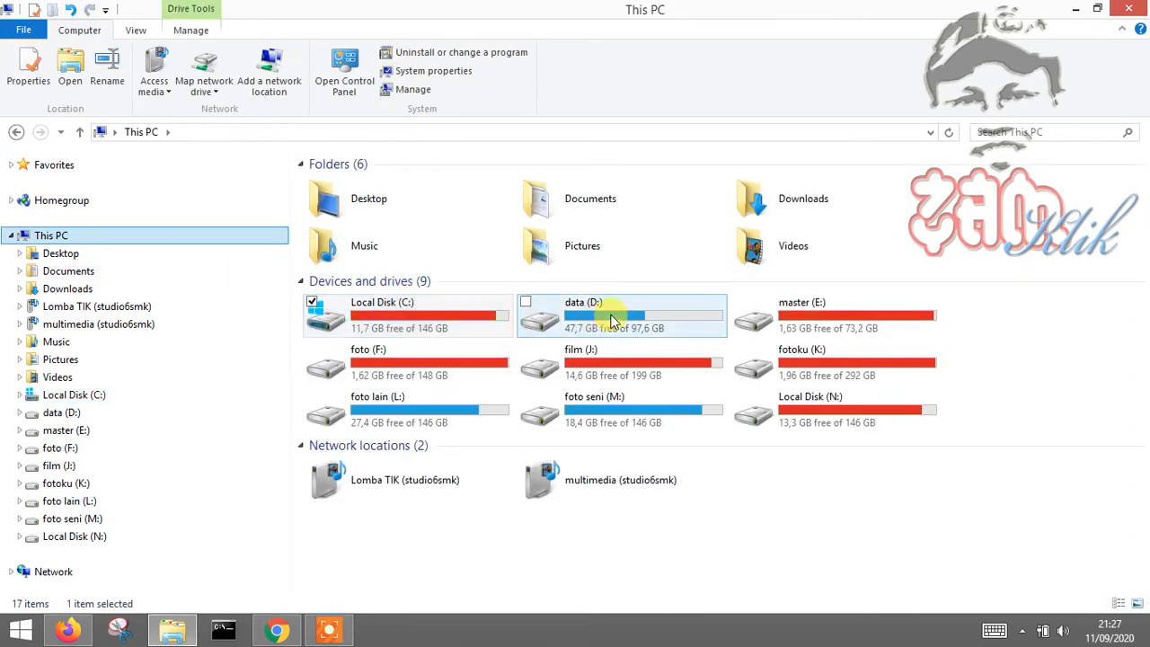
{"action": "double_click", "coordinate": [610, 321]}
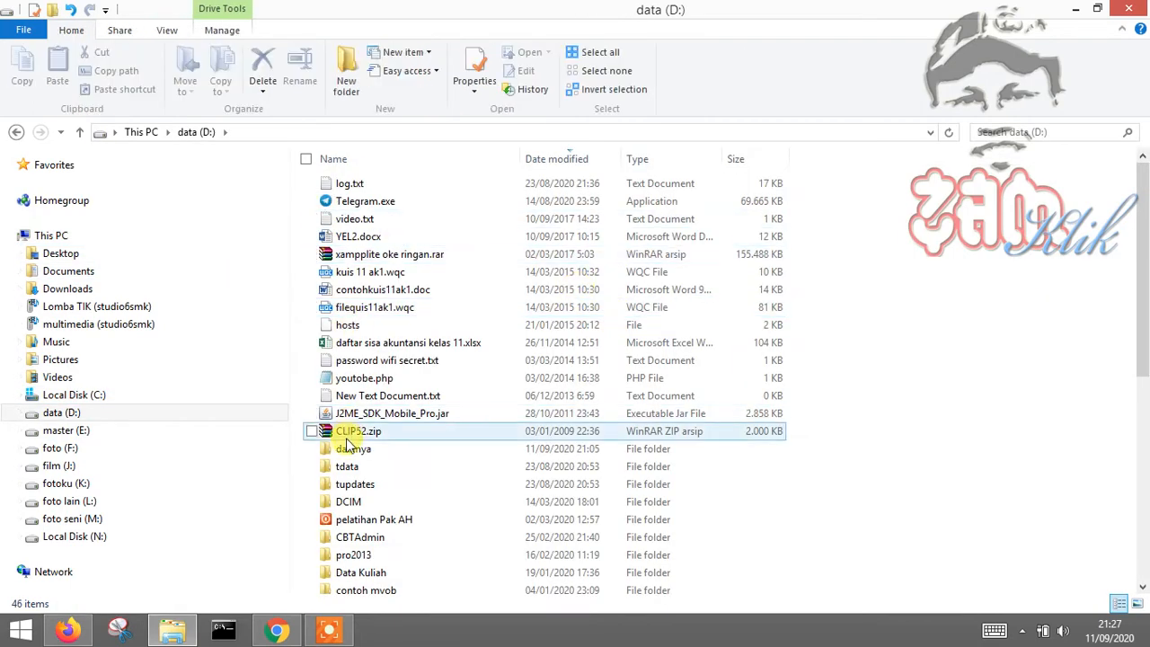
{"action": "double_click", "coordinate": [359, 449]}
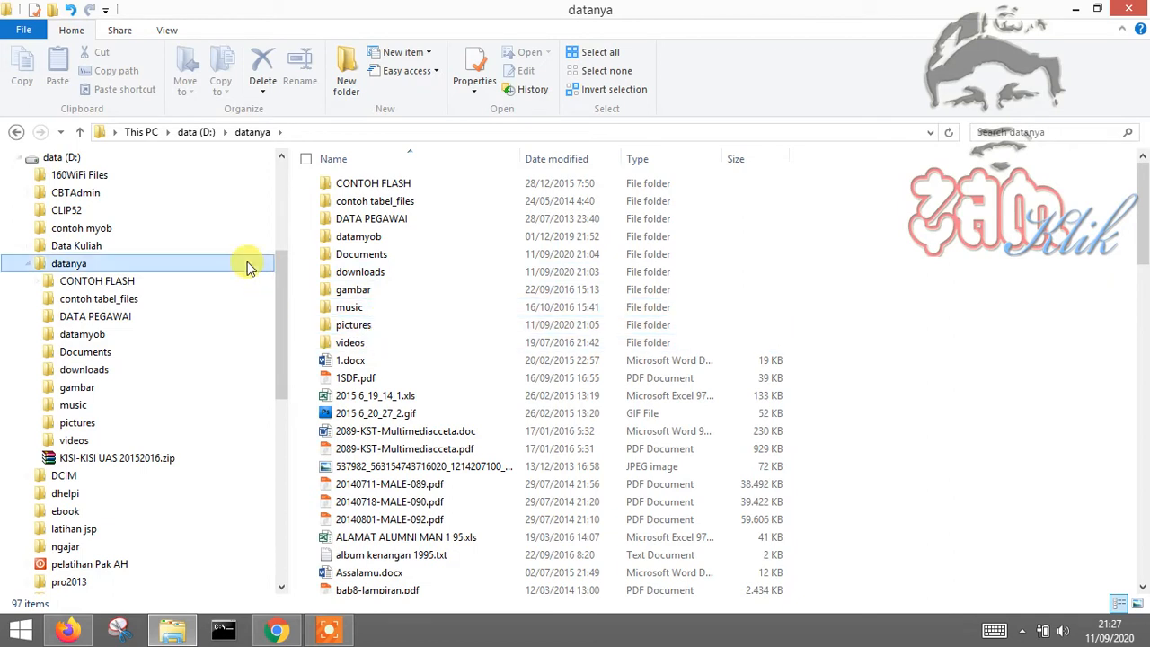
{"action": "scroll", "coordinate": [269, 198], "scroll_direction": "up", "scroll_amount": 5}
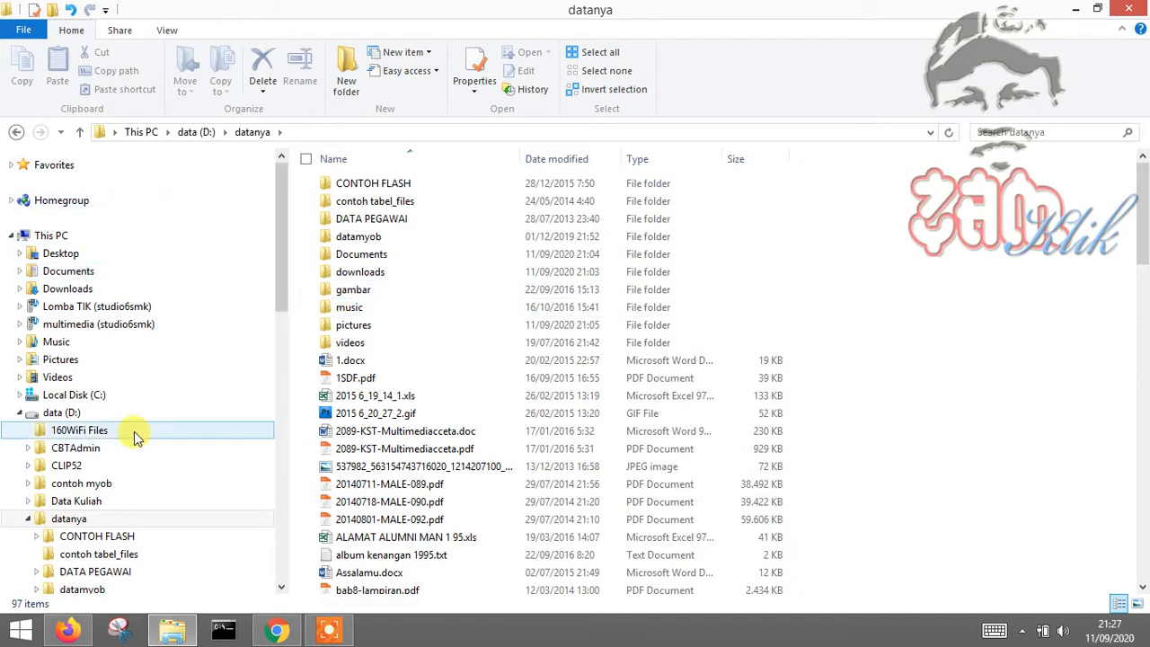
{"action": "left_click", "coordinate": [69, 521]}
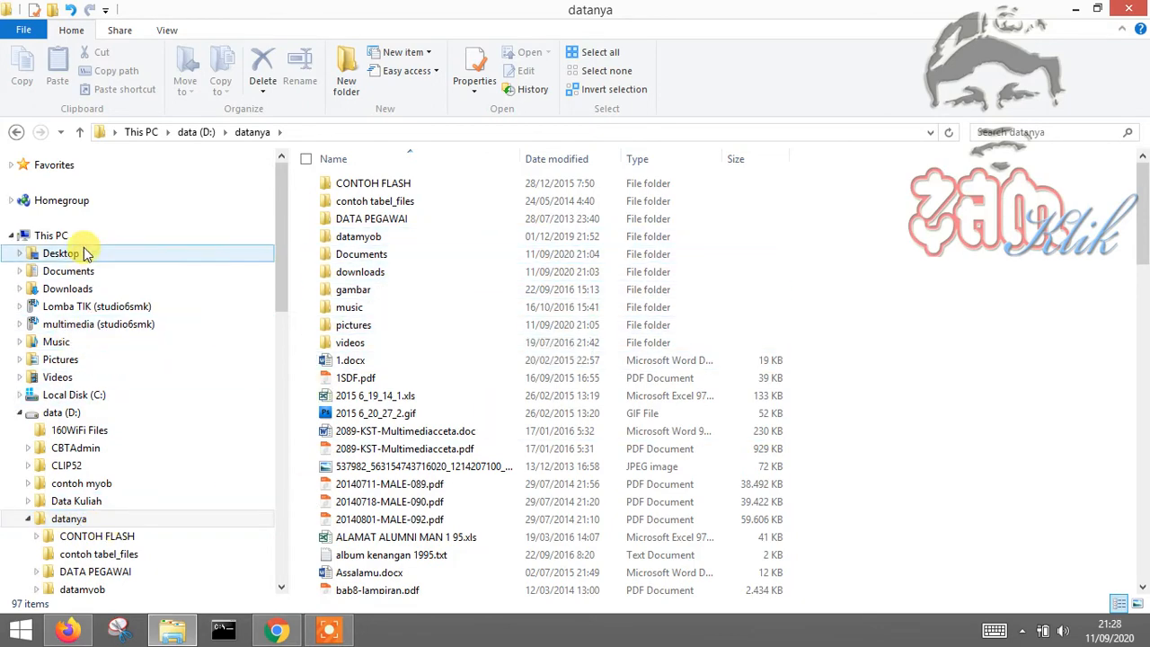
Step: Choose D:\datanya\Documents as the new target location in the Documents folder's properties
{"action": "left_click", "coordinate": [109, 270]}
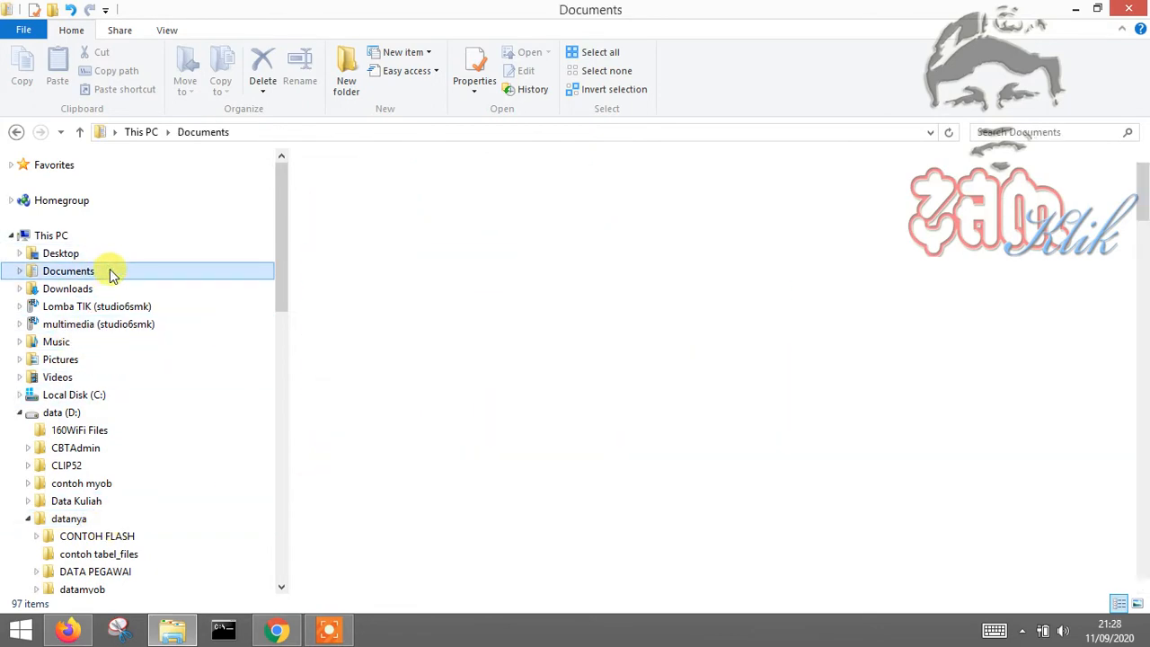
{"action": "right_click", "coordinate": [109, 269]}
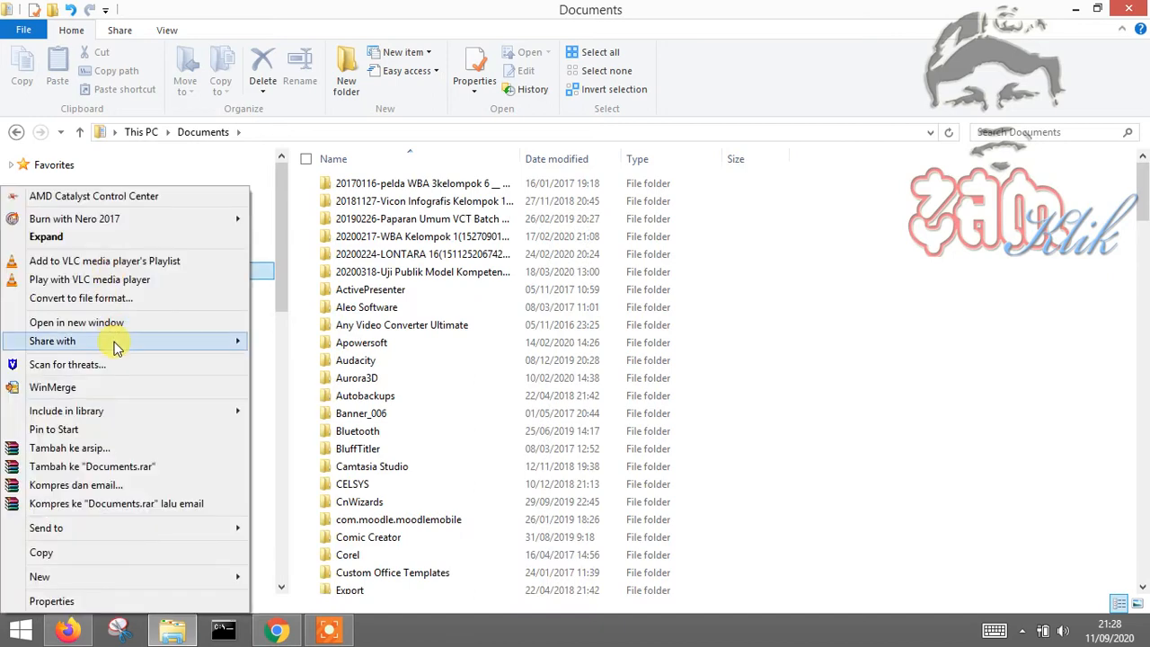
{"action": "left_click", "coordinate": [85, 596]}
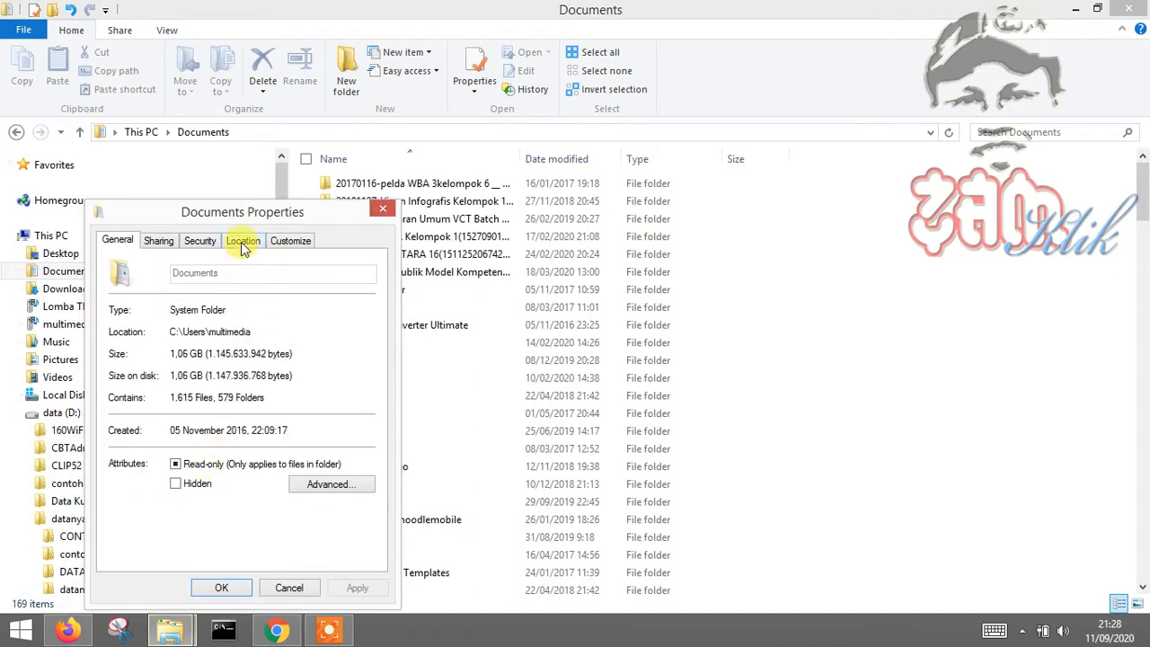
{"action": "left_click", "coordinate": [240, 241]}
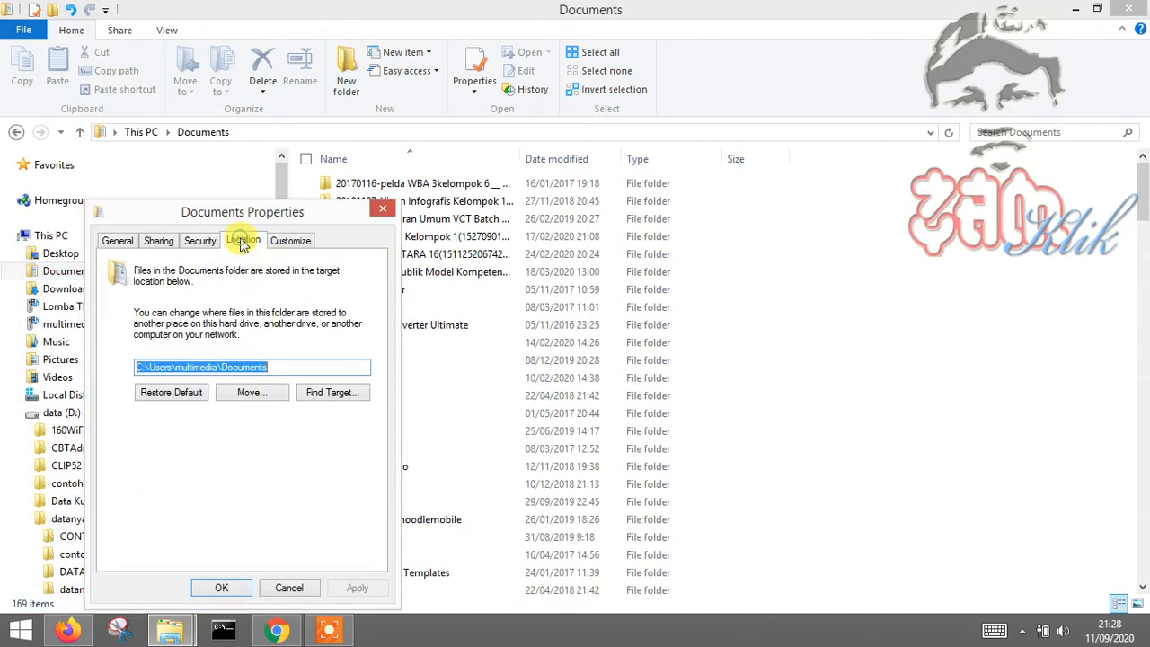
{"action": "left_click", "coordinate": [259, 393]}
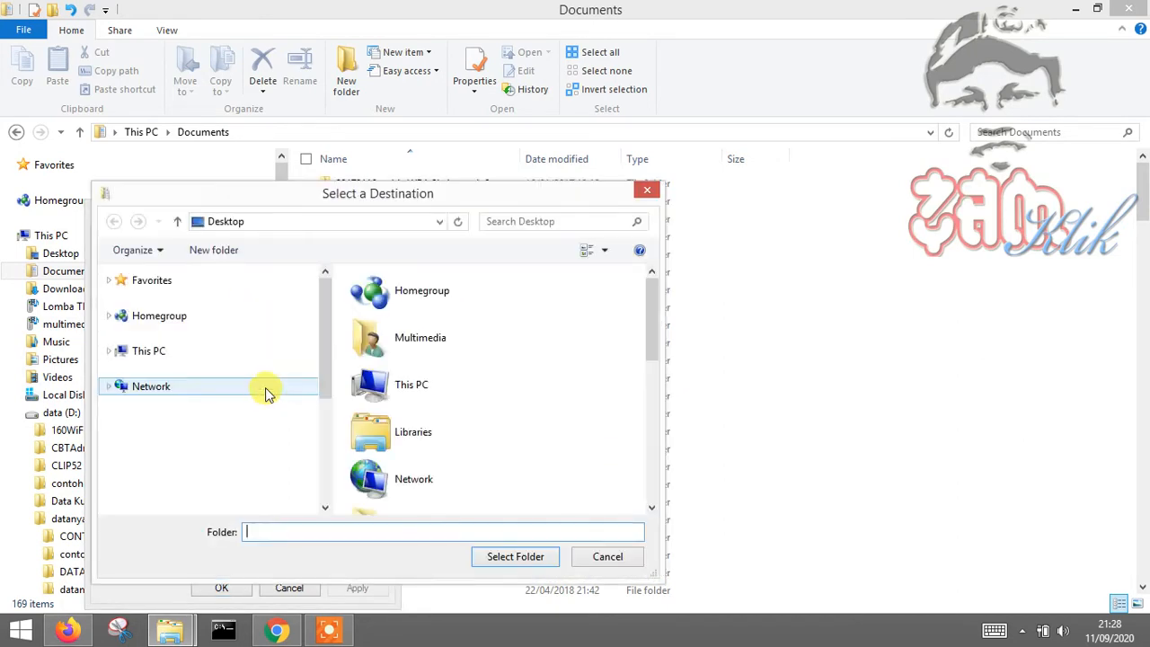
{"action": "left_click_drag", "start_coordinate": [324, 369], "coordinate": [318, 456]}
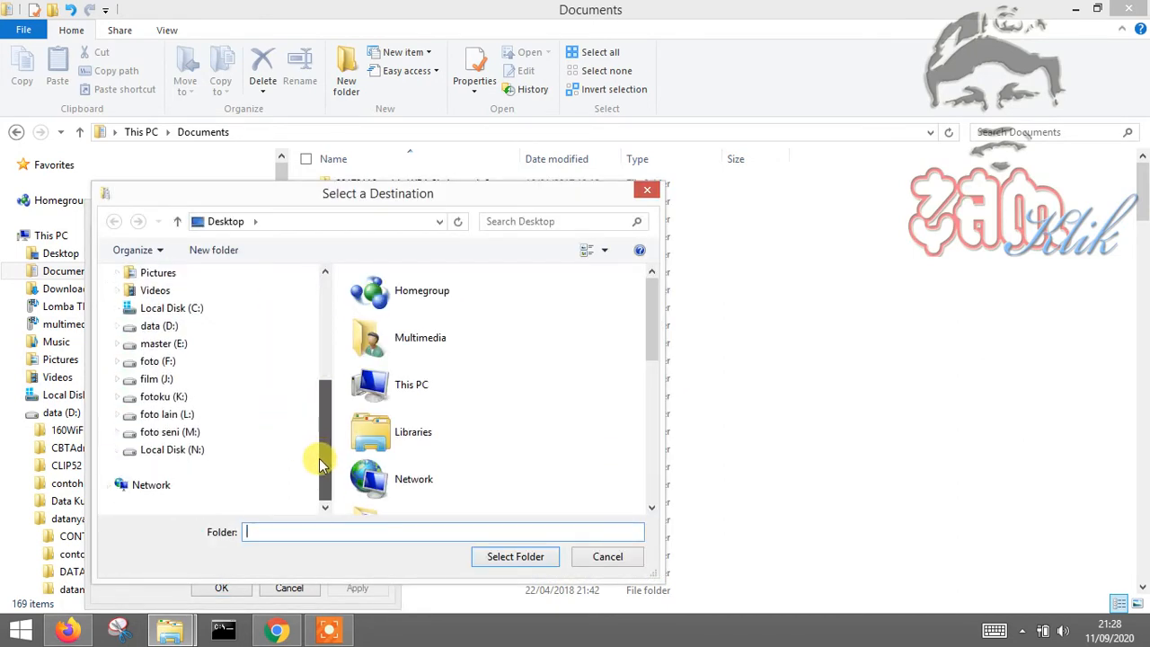
{"action": "left_click", "coordinate": [121, 323]}
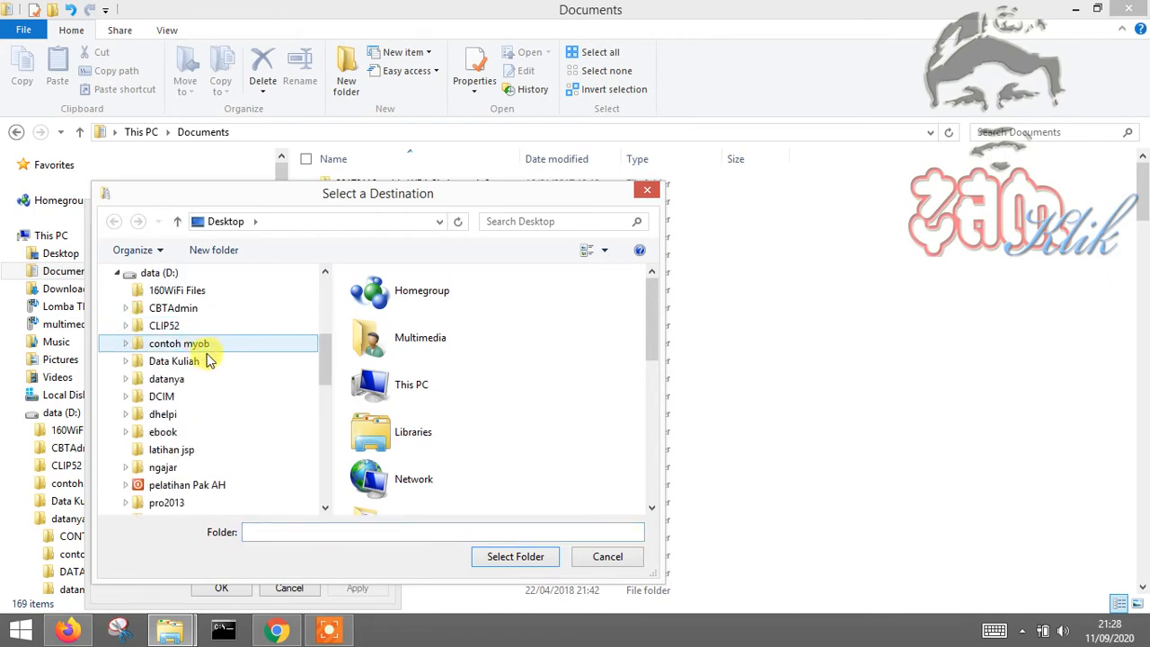
{"action": "left_click", "coordinate": [128, 378]}
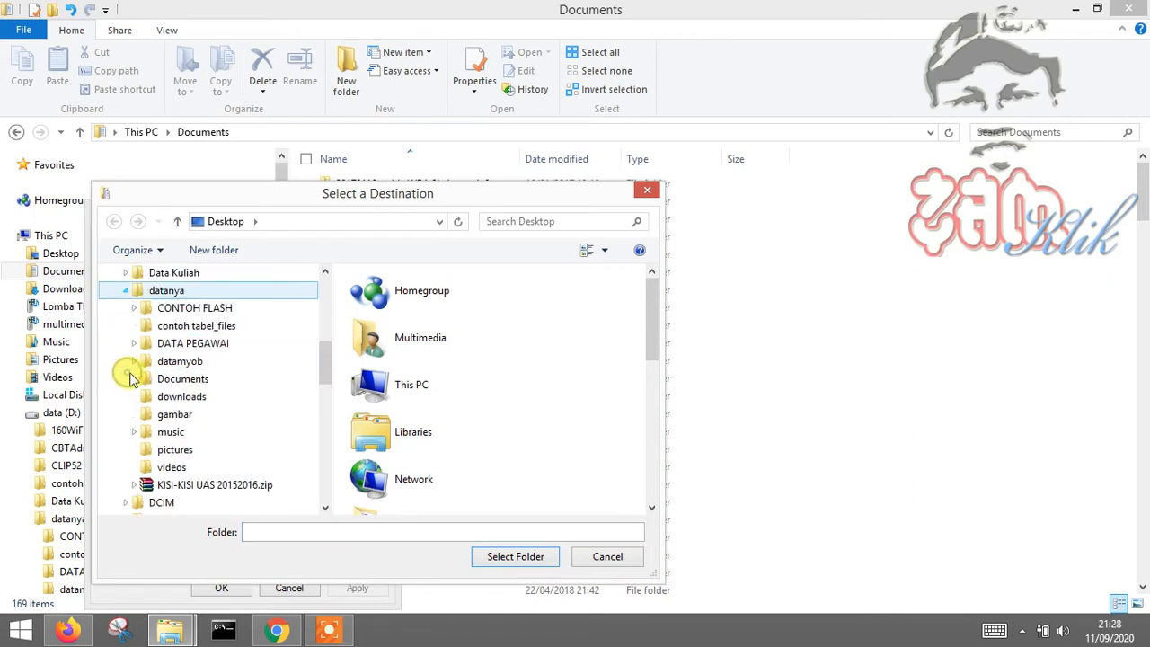
{"action": "left_click_drag", "start_coordinate": [392, 194], "coordinate": [731, 149]}
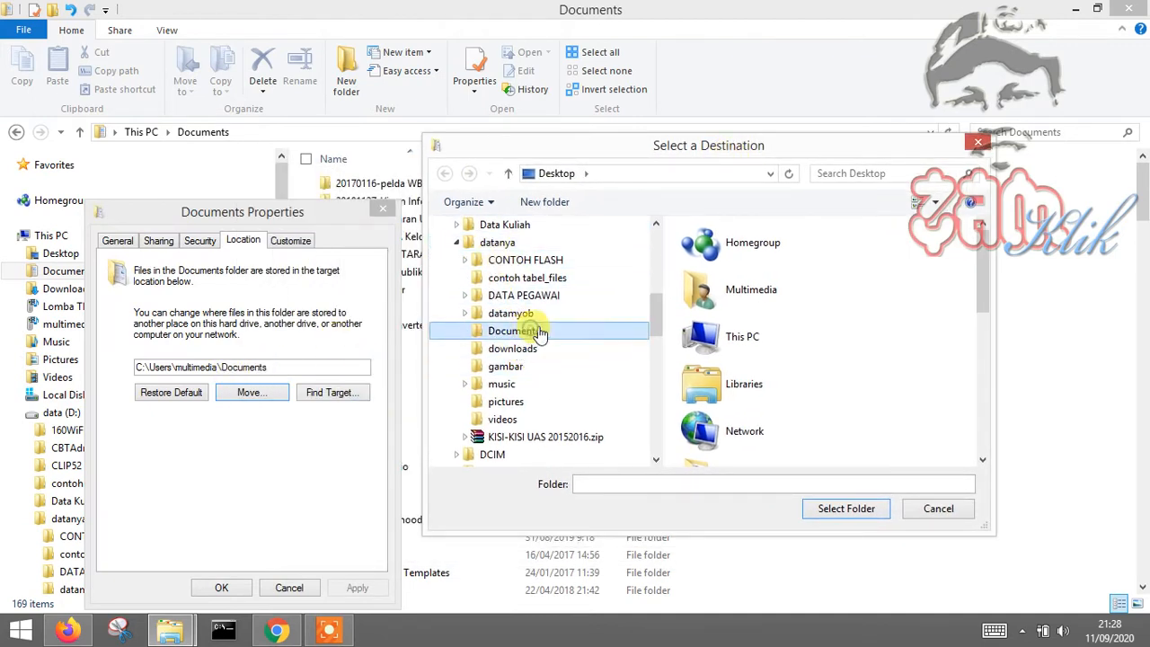
{"action": "left_click", "coordinate": [537, 333]}
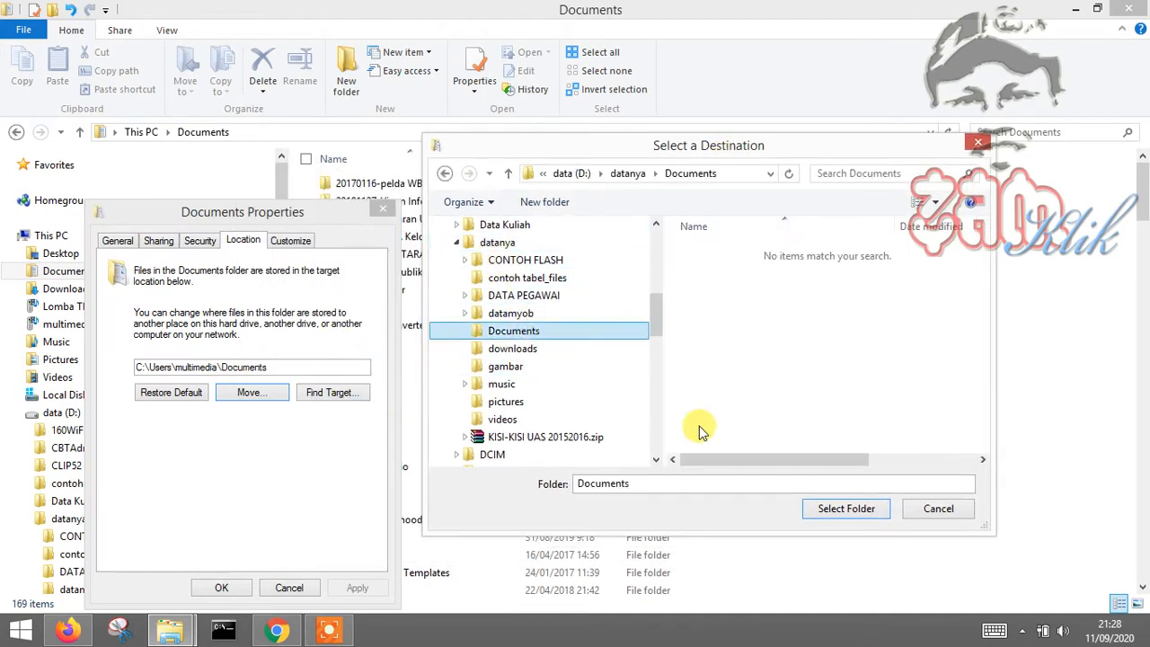
{"action": "left_click", "coordinate": [846, 508]}
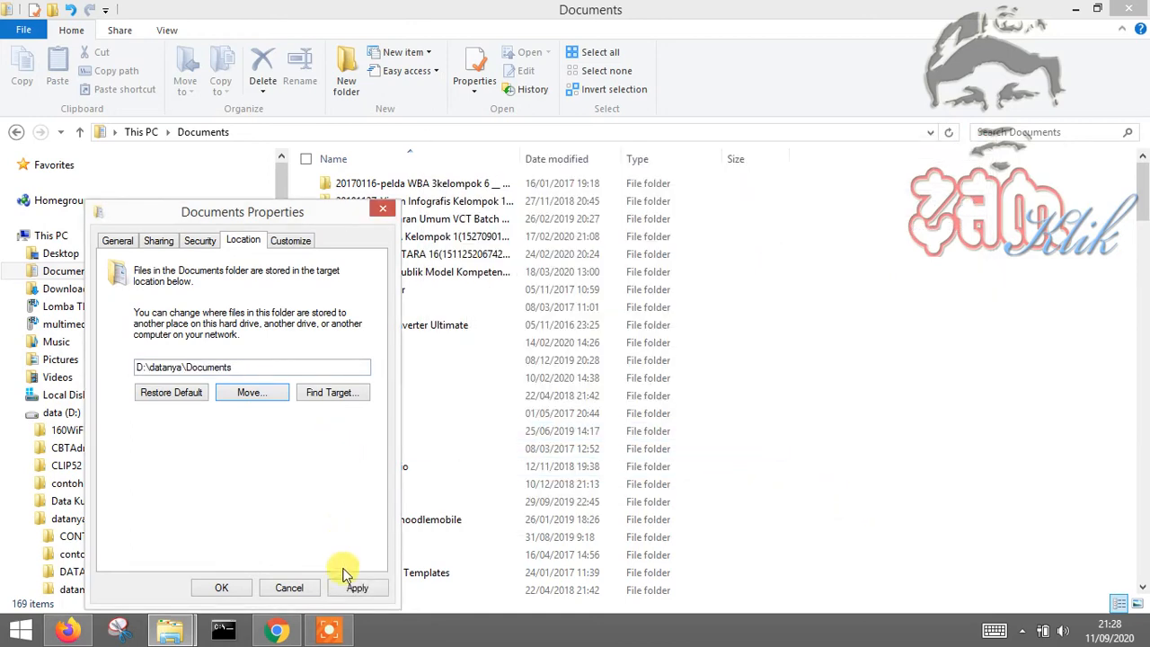
Step: Apply the new Documents location and agree to move all files from the old location to it
{"action": "left_click", "coordinate": [357, 589]}
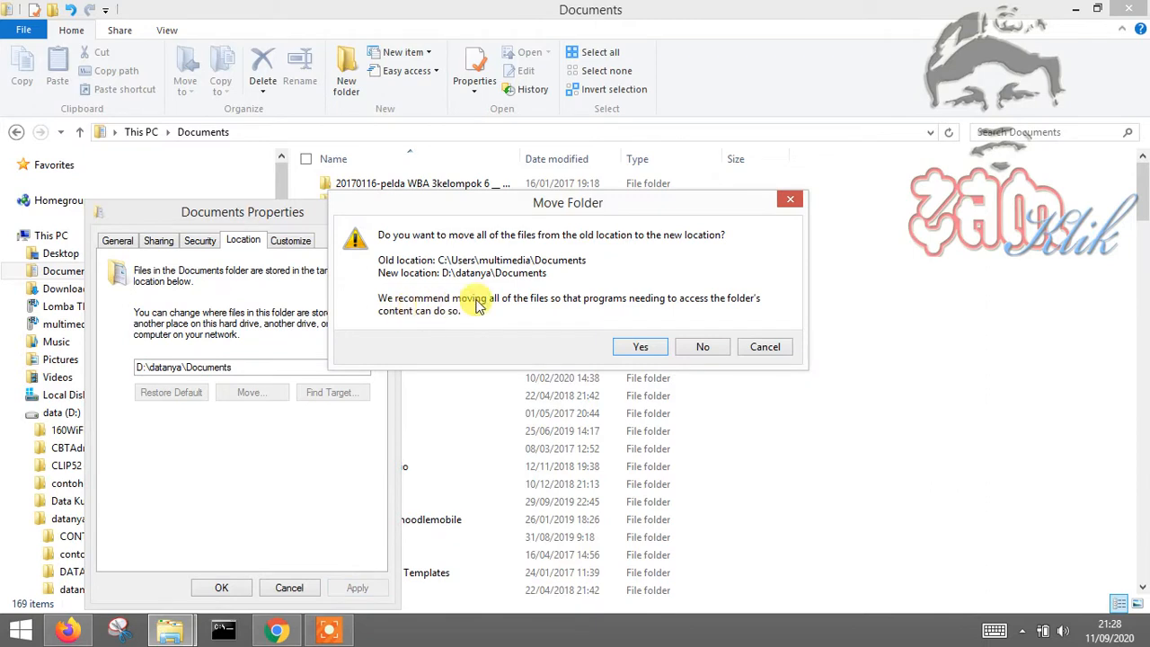
{"action": "left_click", "coordinate": [641, 347]}
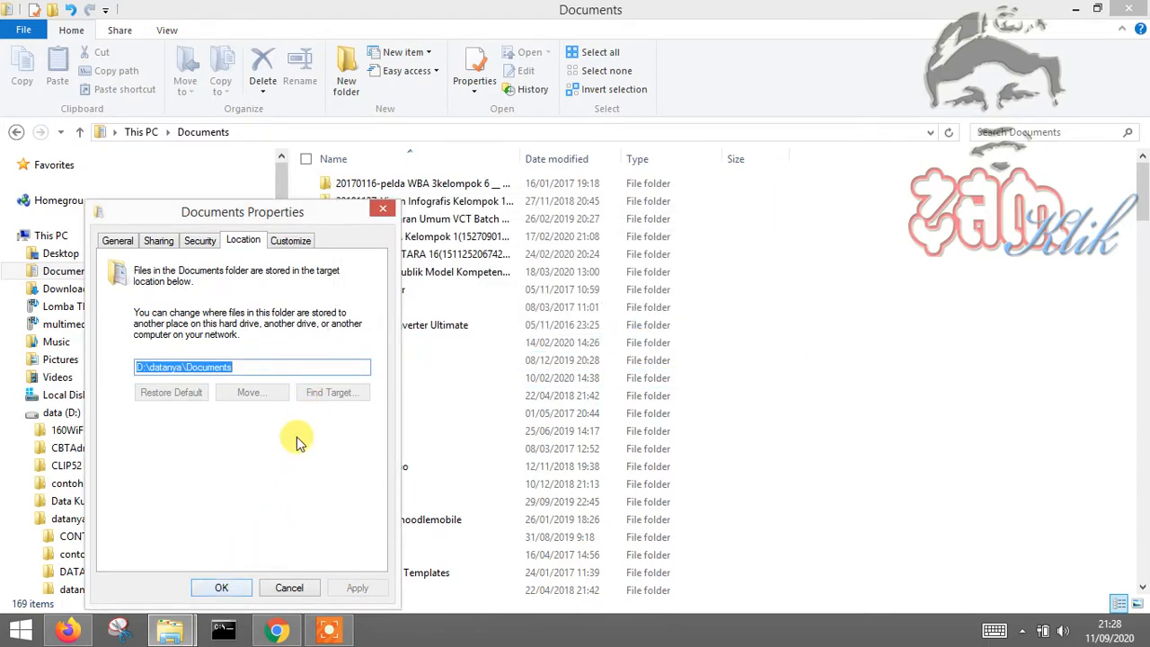
{"action": "left_click", "coordinate": [226, 591]}
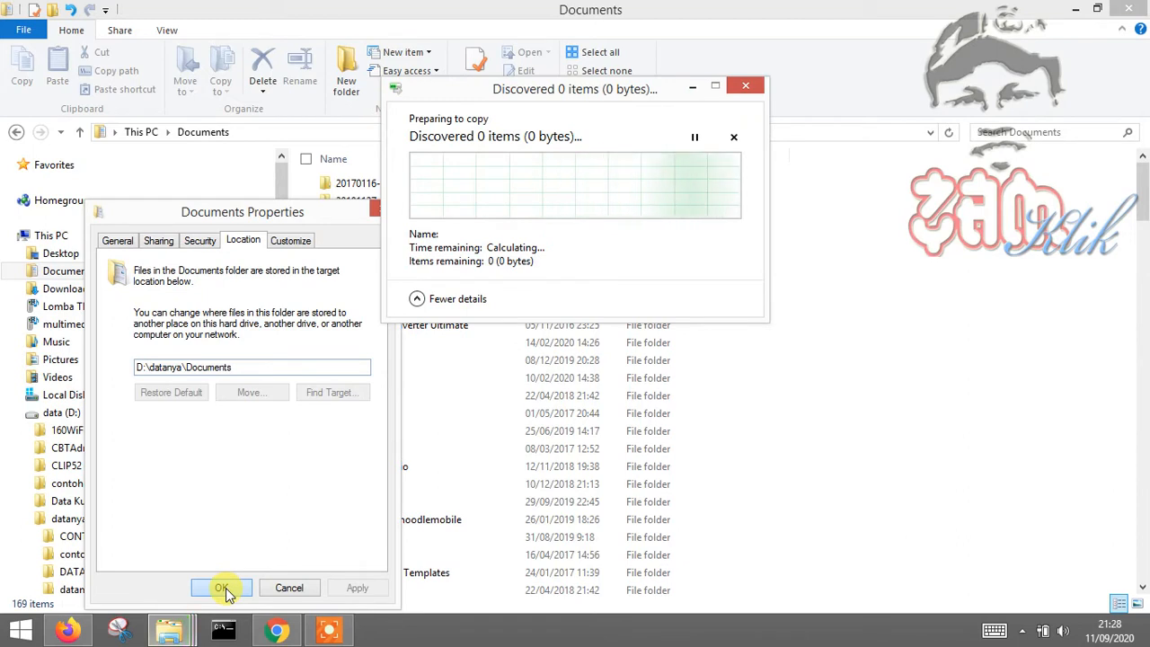
{"action": "left_click", "coordinate": [225, 588]}
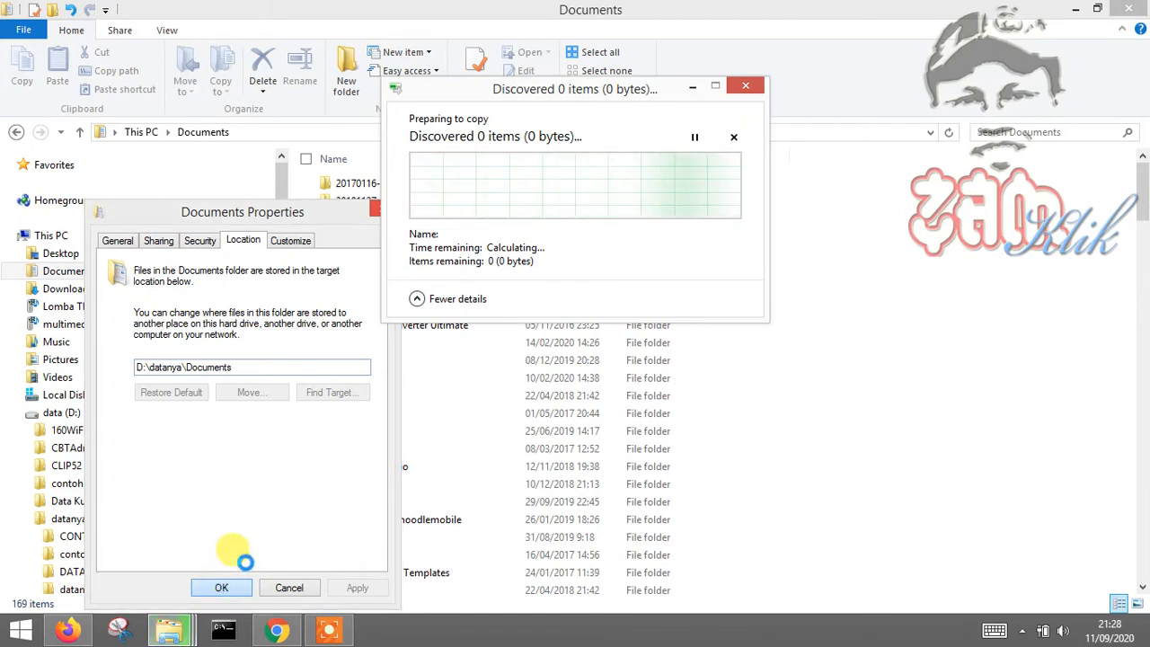
Step: View the drive overview in This PC while the move runs, and bring up the file transfer progress
{"action": "mouse_move", "coordinate": [169, 629]}
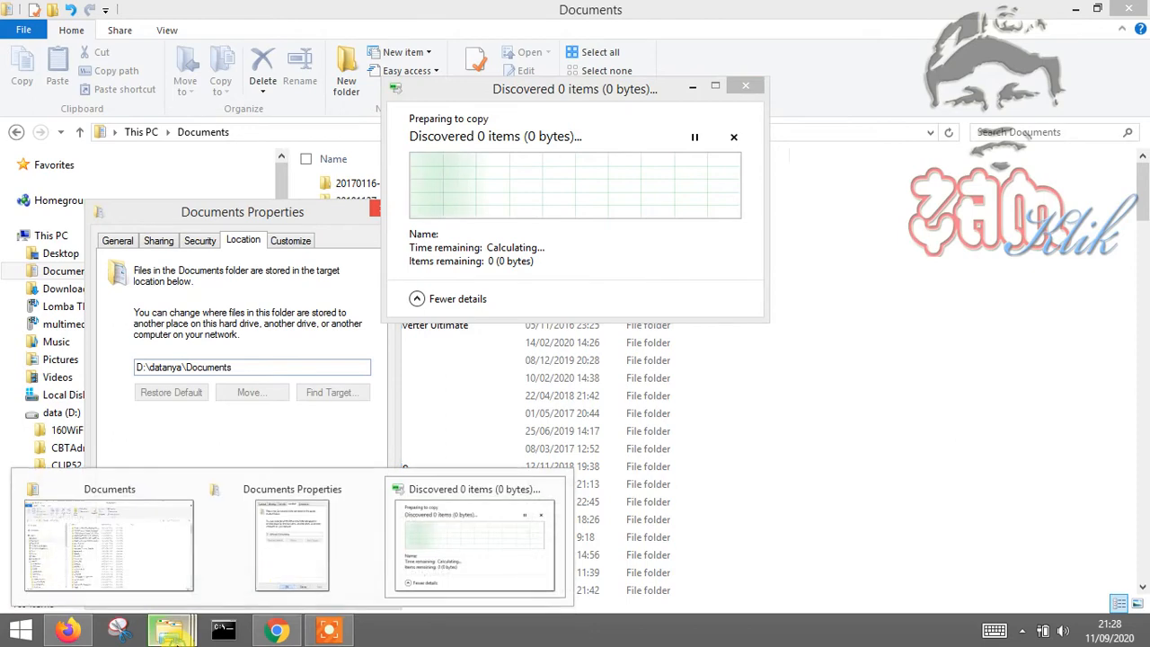
{"action": "left_click", "coordinate": [157, 566]}
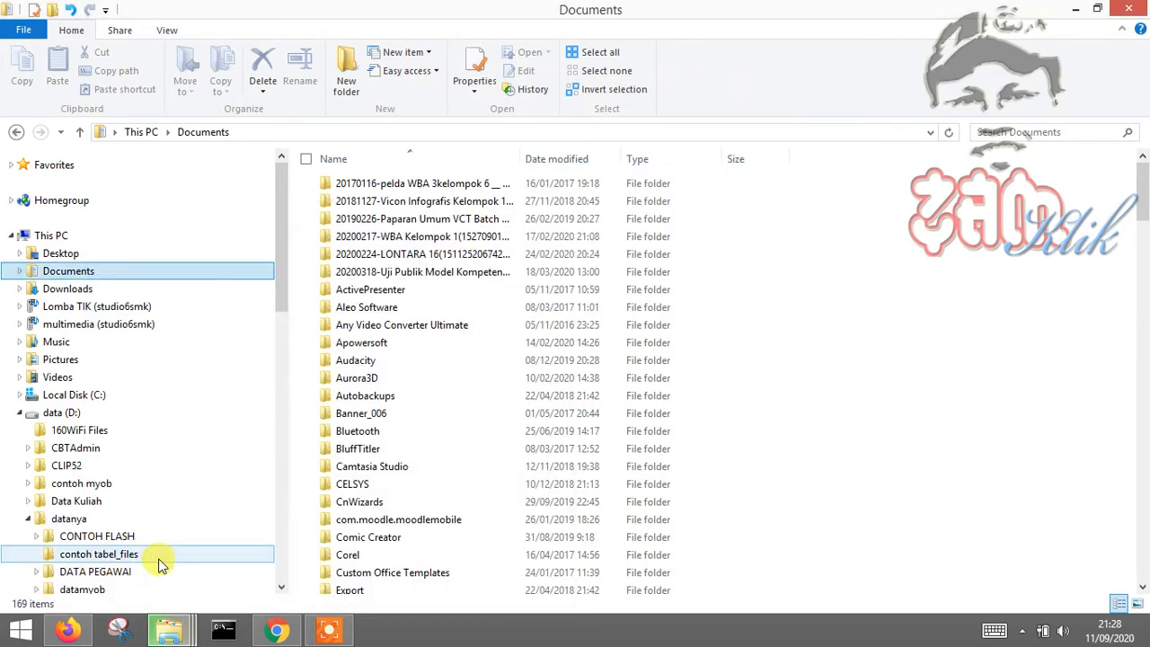
{"action": "left_click", "coordinate": [97, 239]}
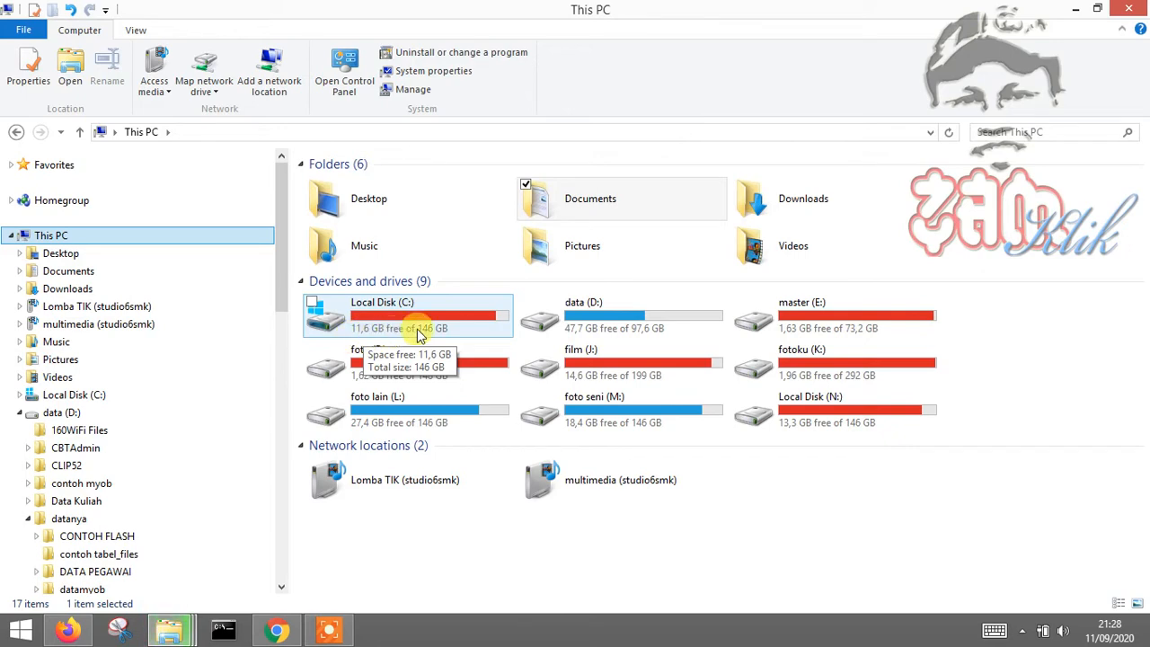
{"action": "left_click", "coordinate": [189, 626]}
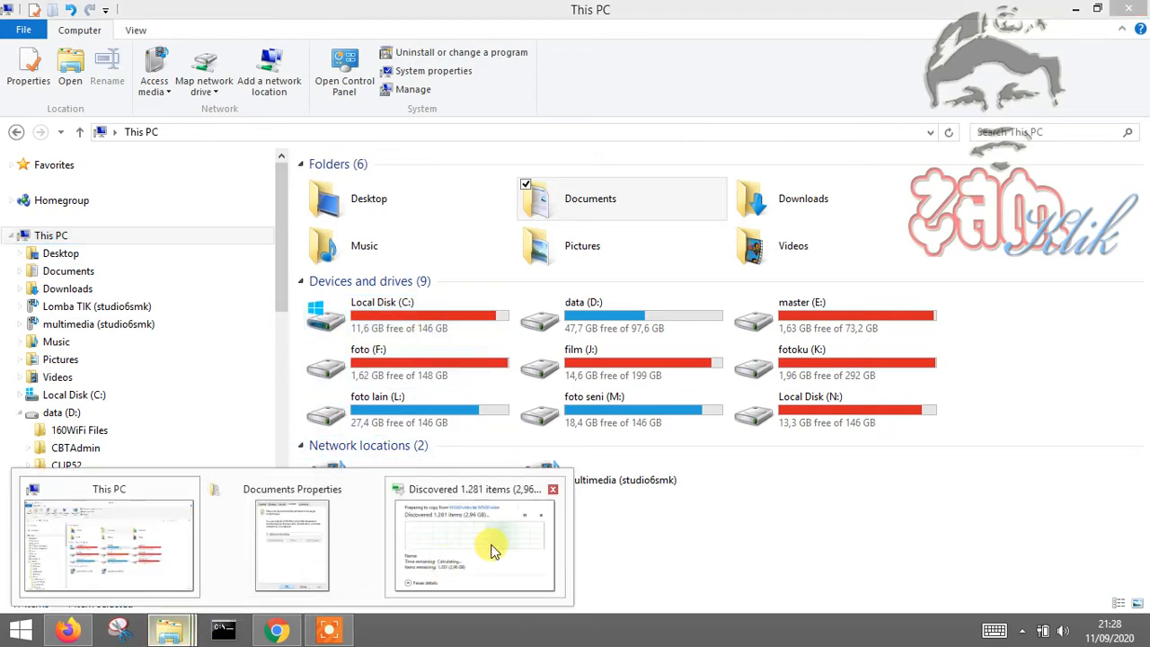
{"action": "left_click", "coordinate": [521, 544]}
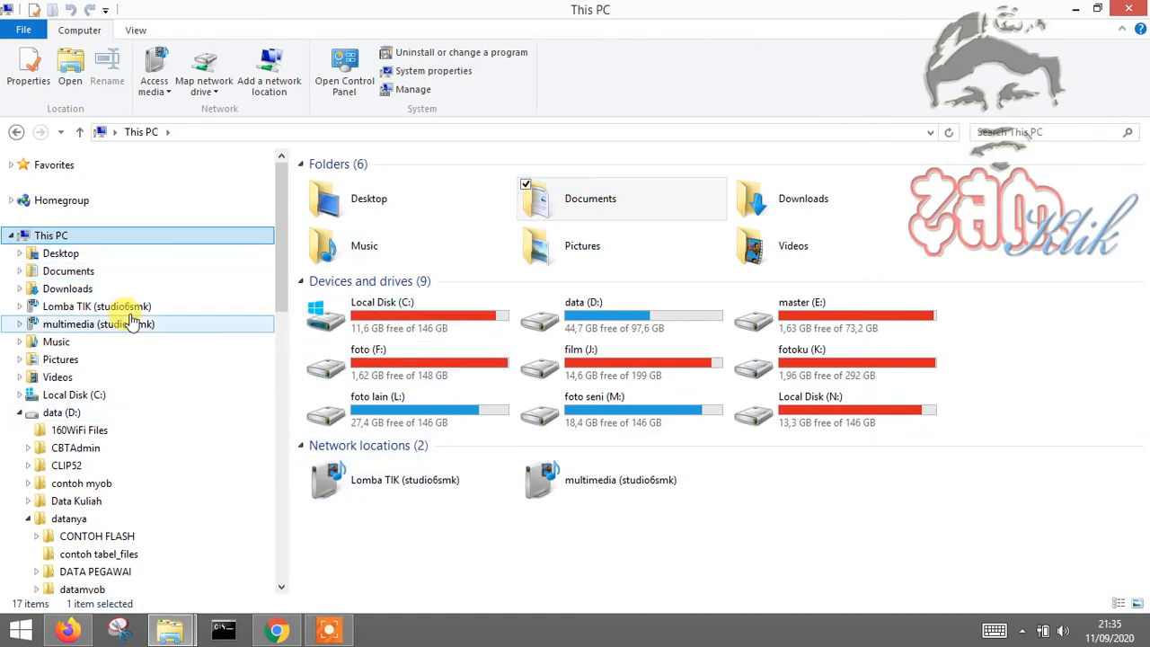
Step: Open the moved Documents folder and check its properties
{"action": "left_click", "coordinate": [105, 273]}
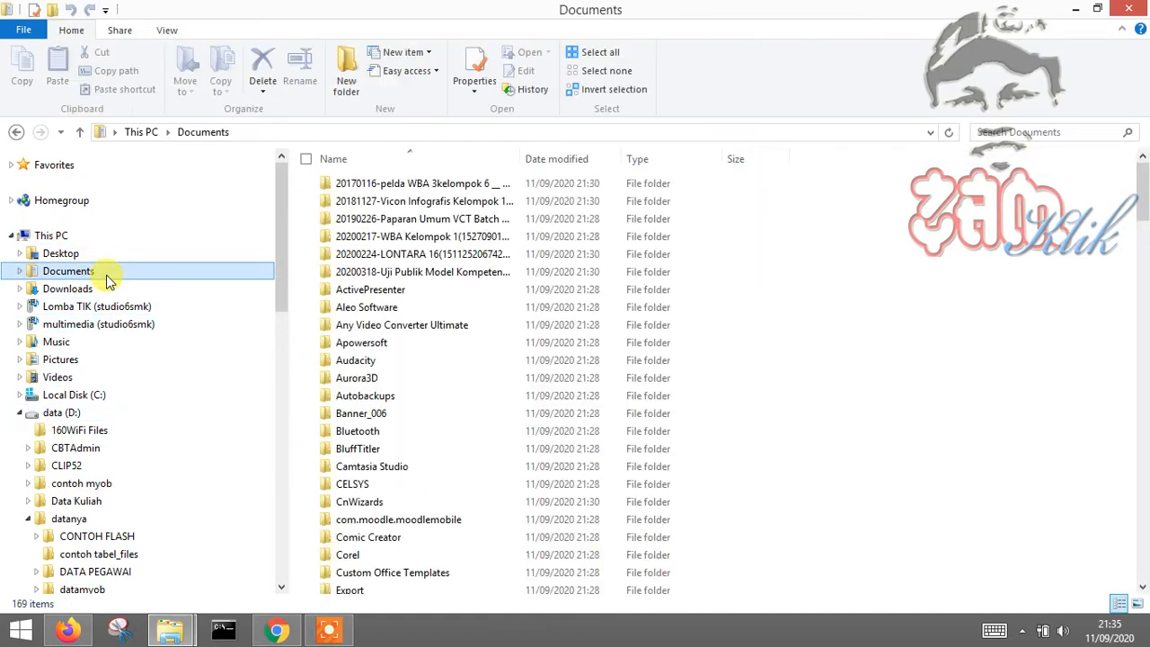
{"action": "right_click", "coordinate": [104, 275]}
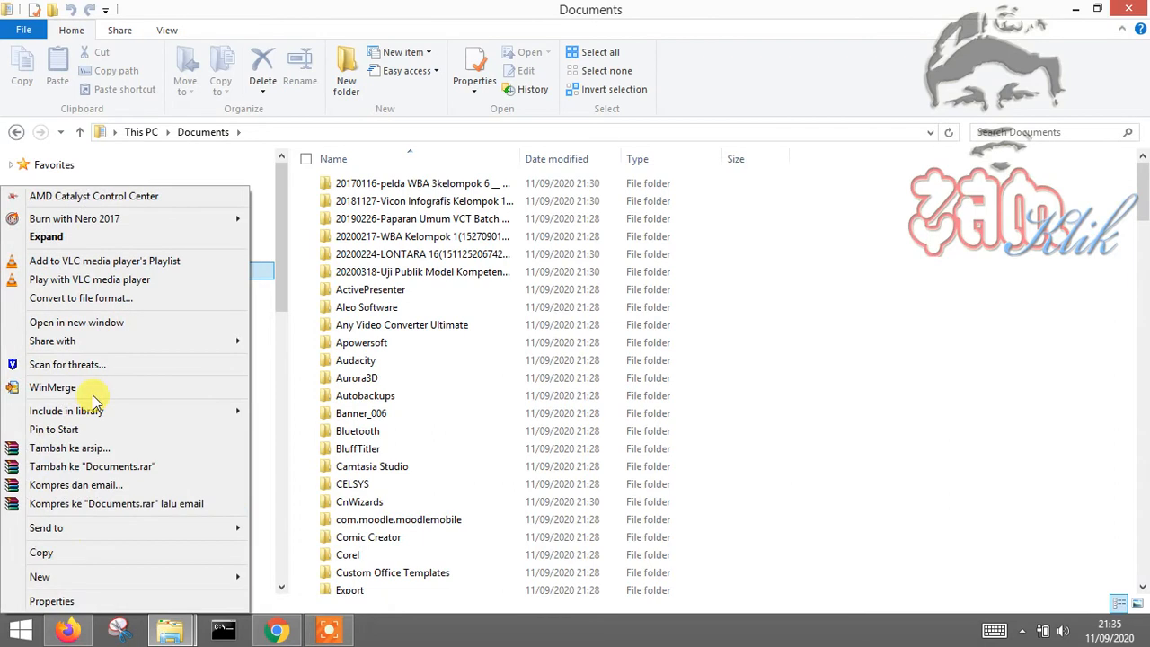
{"action": "left_click", "coordinate": [93, 603]}
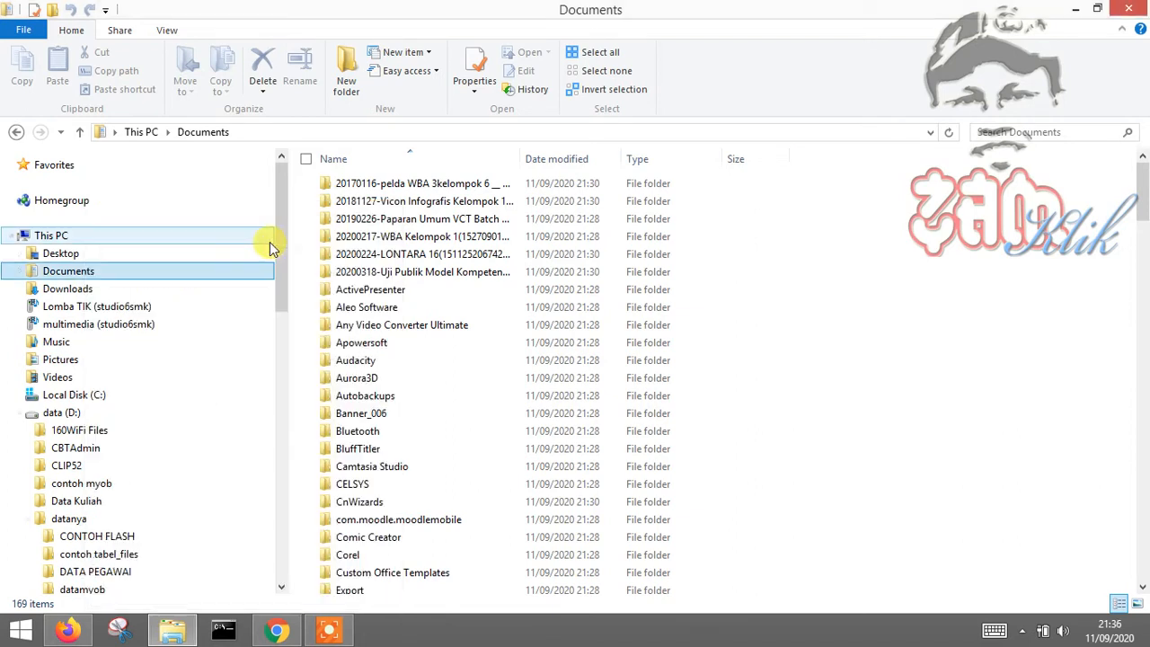
Step: Check the free space on Local Disk (C:) in the This PC drive overview
{"action": "left_click", "coordinate": [329, 631]}
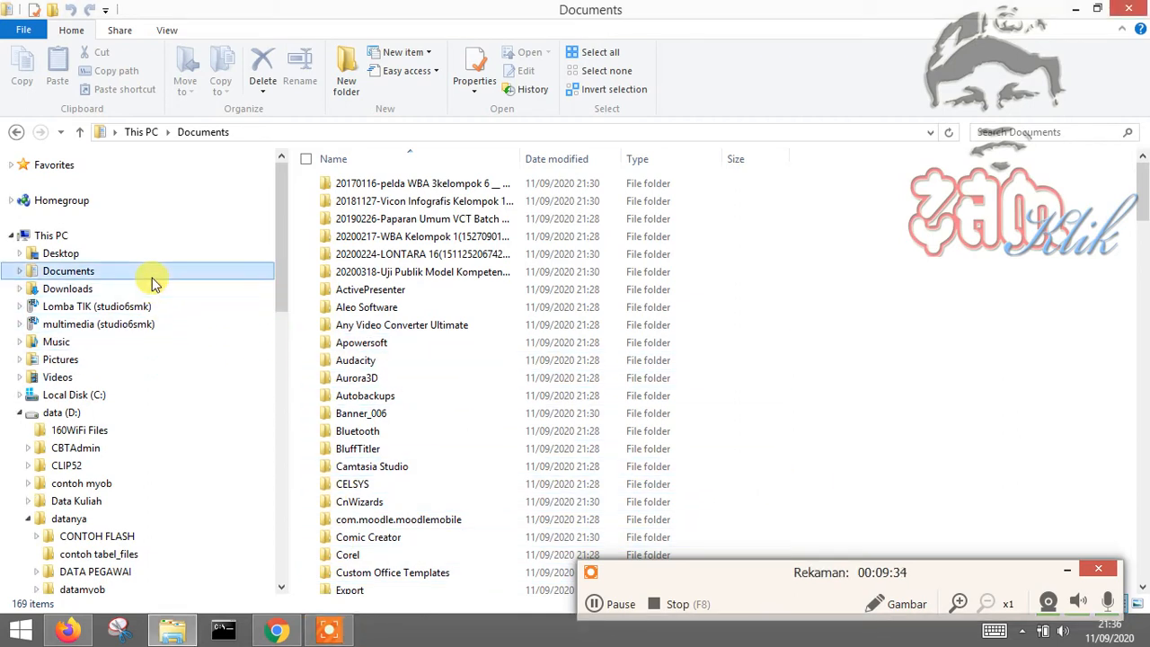
{"action": "left_click", "coordinate": [87, 239]}
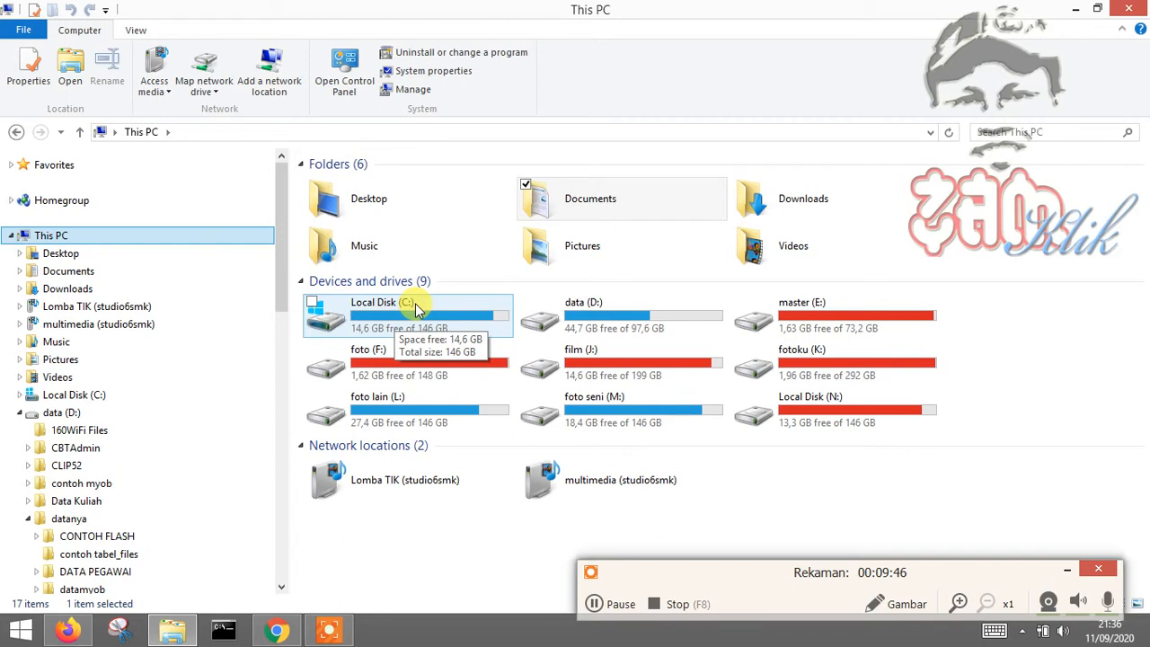
{"action": "left_click", "coordinate": [1069, 573]}
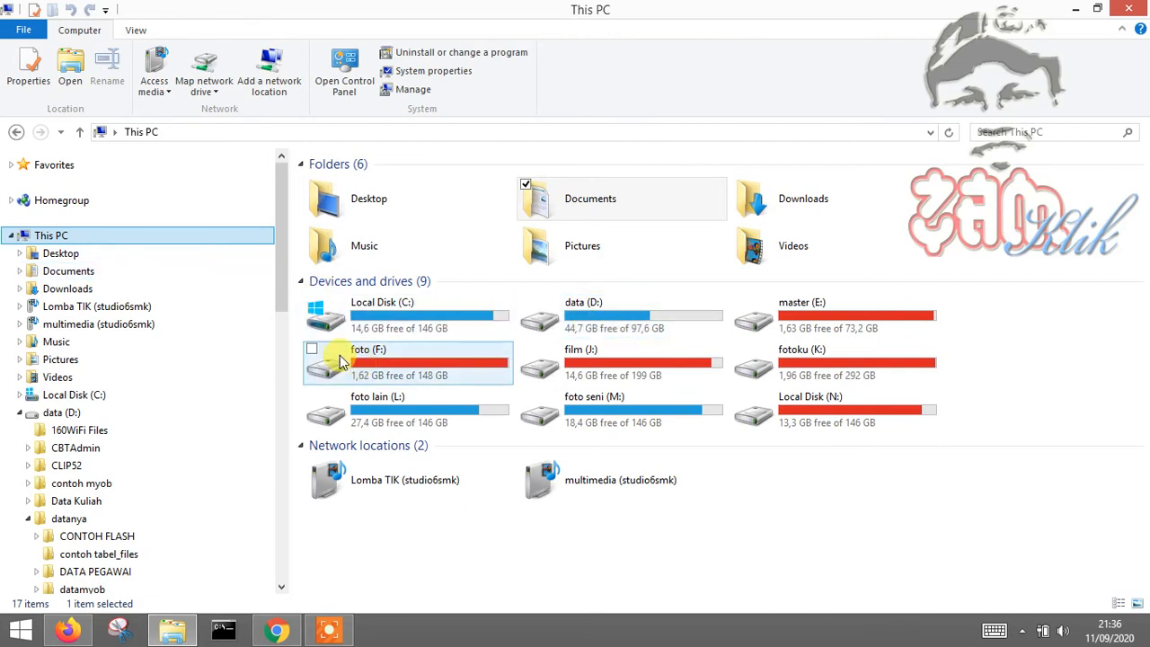
Step: Verify the Documents folder's location and size in its general properties and close them without changes
{"action": "left_click", "coordinate": [117, 274]}
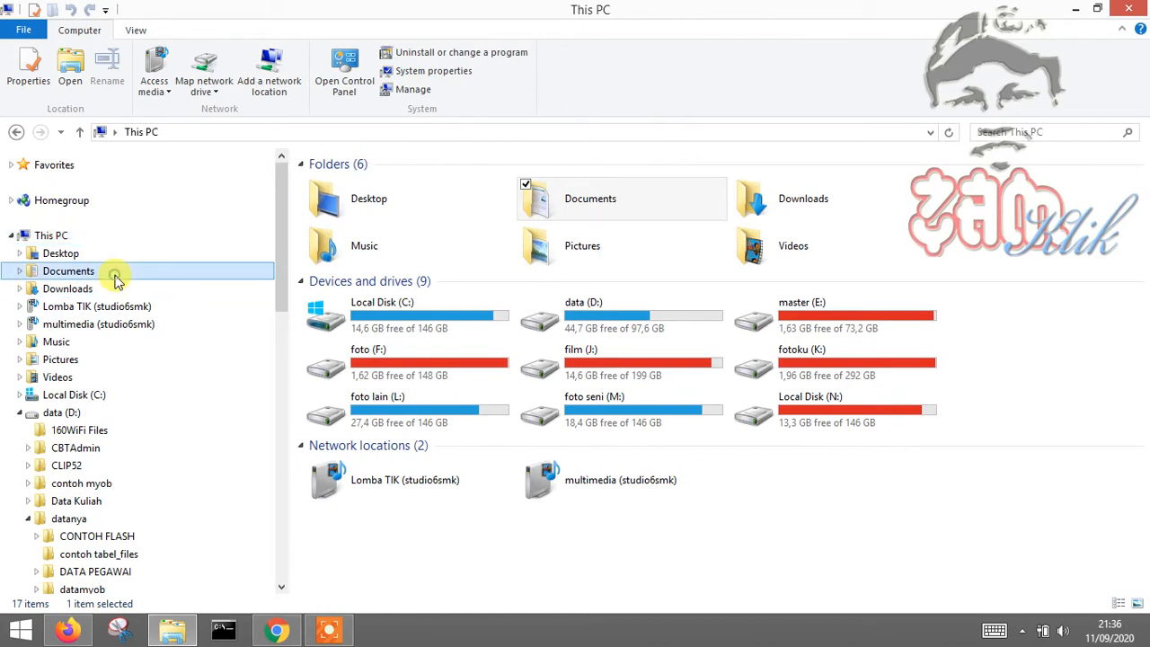
{"action": "right_click", "coordinate": [117, 278]}
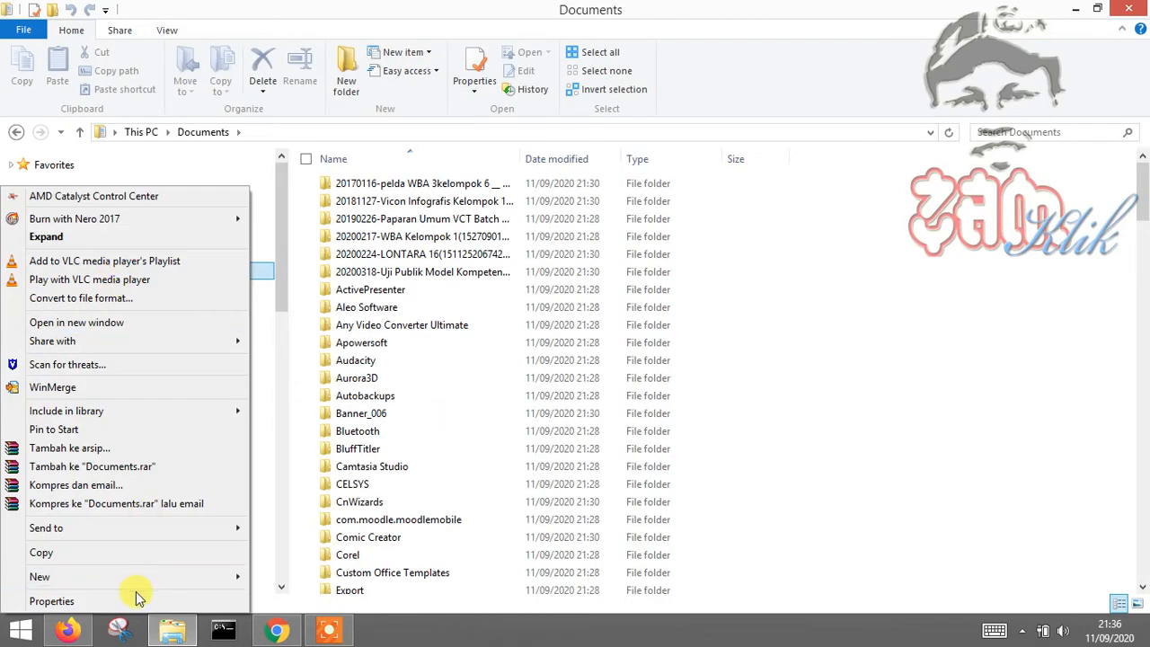
{"action": "left_click", "coordinate": [133, 601]}
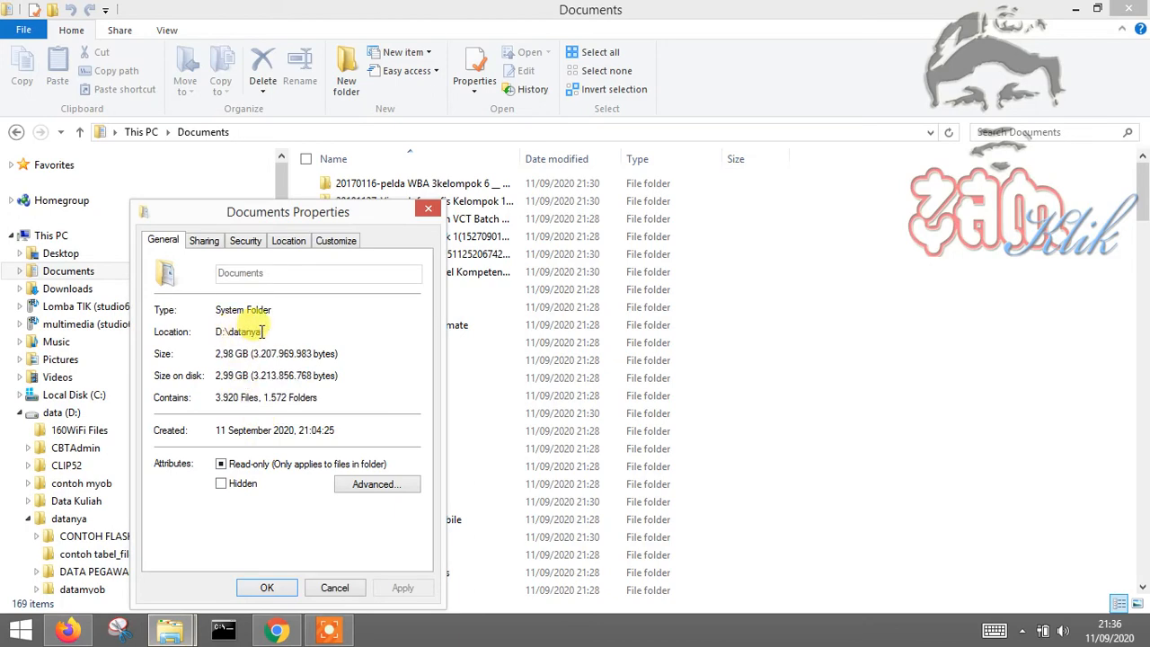
{"action": "left_click", "coordinate": [333, 585]}
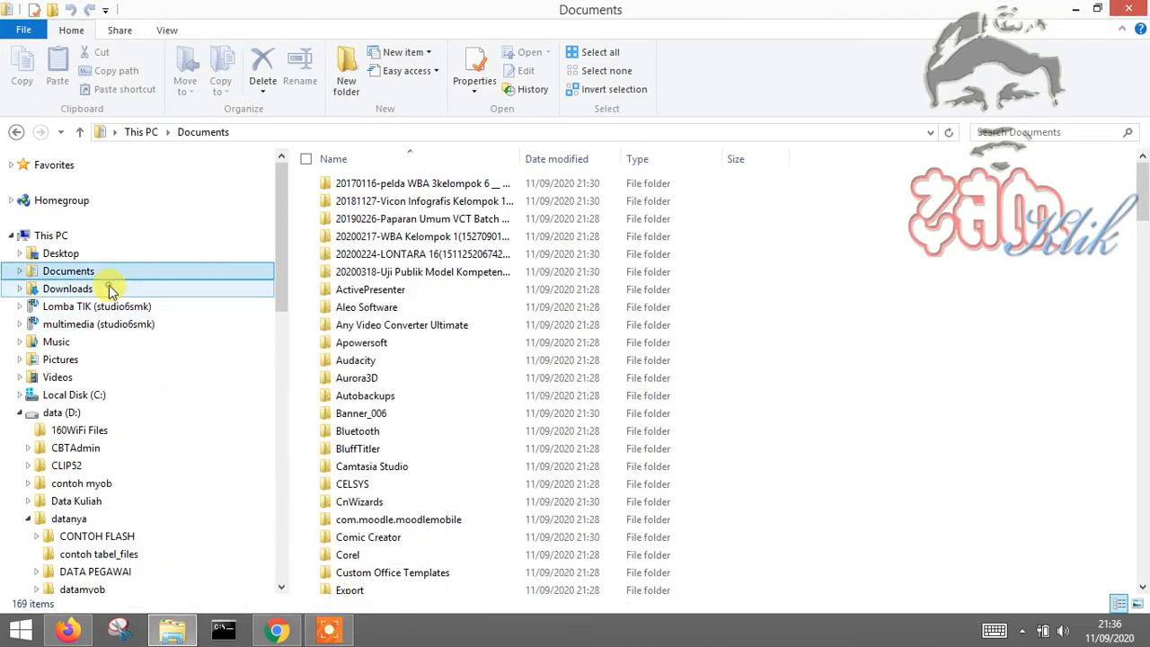
Step: Open the Downloads folder's properties and show its location settings
{"action": "left_click", "coordinate": [109, 288]}
{"action": "right_click", "coordinate": [108, 289]}
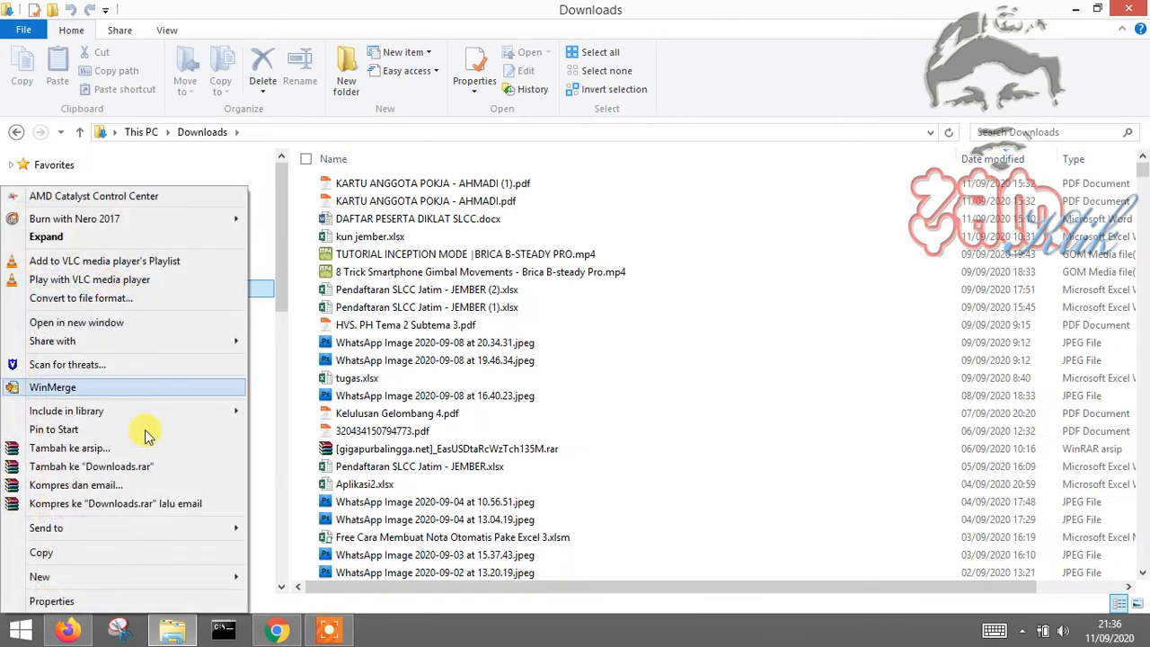
{"action": "left_click", "coordinate": [135, 602]}
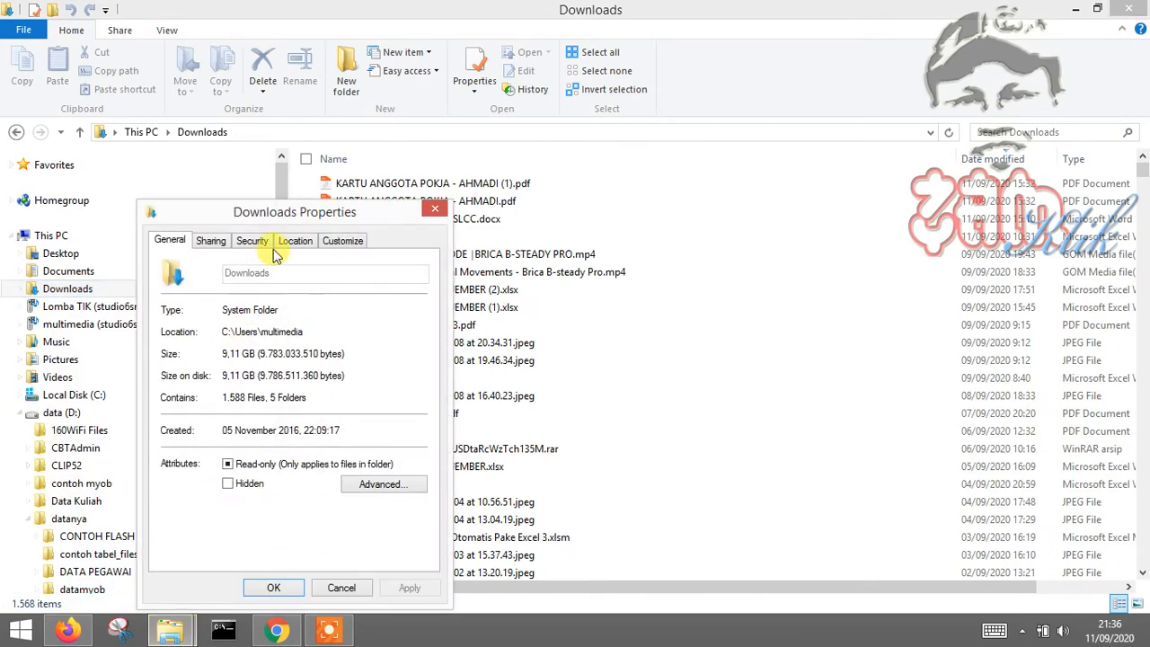
{"action": "left_click", "coordinate": [295, 242]}
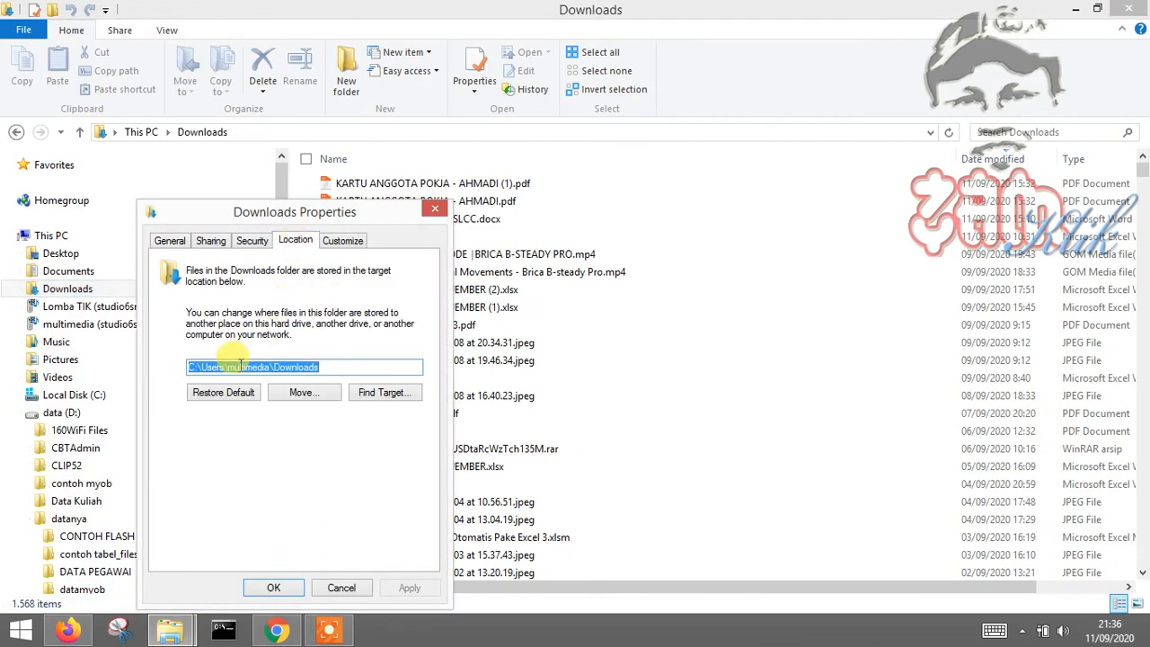
Step: Choose the downloads folder inside datanya on drive D: as the new location for Downloads
{"action": "left_click", "coordinate": [325, 404]}
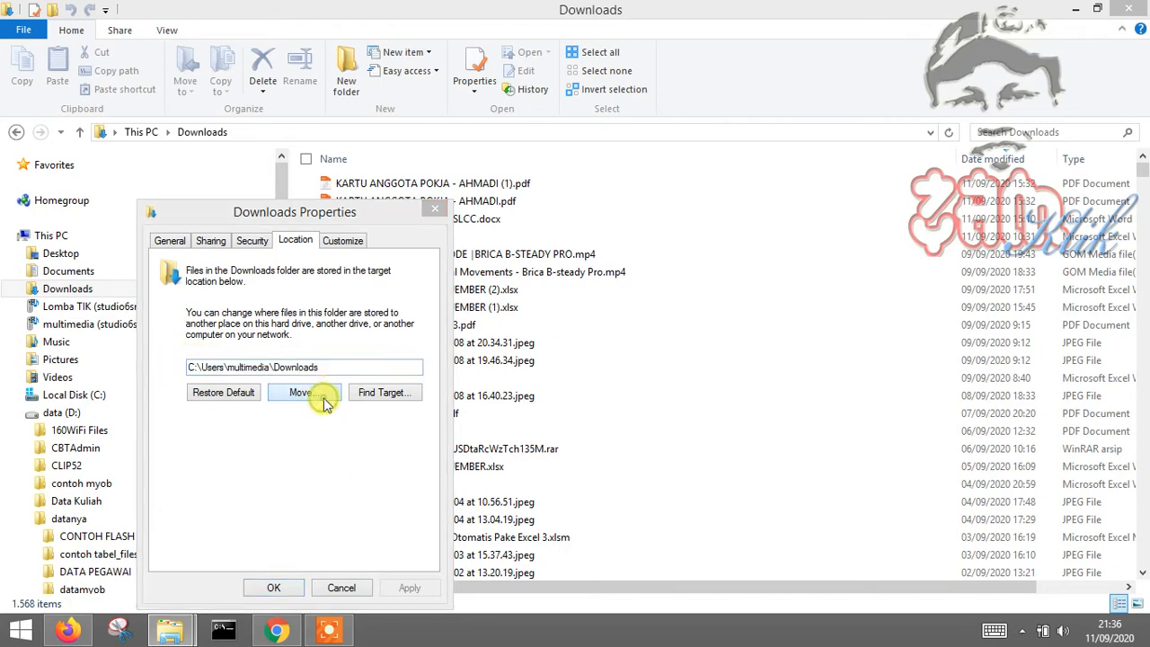
{"action": "scroll", "coordinate": [375, 457], "scroll_direction": "down", "scroll_amount": 4}
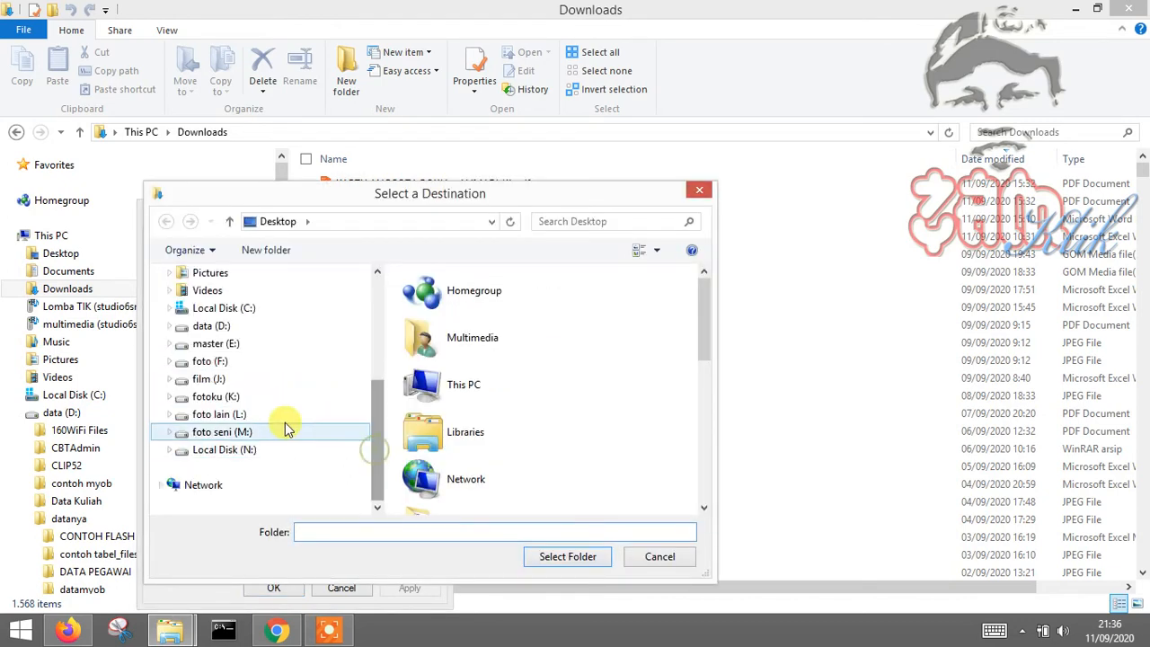
{"action": "left_click", "coordinate": [171, 333]}
{"action": "left_click", "coordinate": [200, 381]}
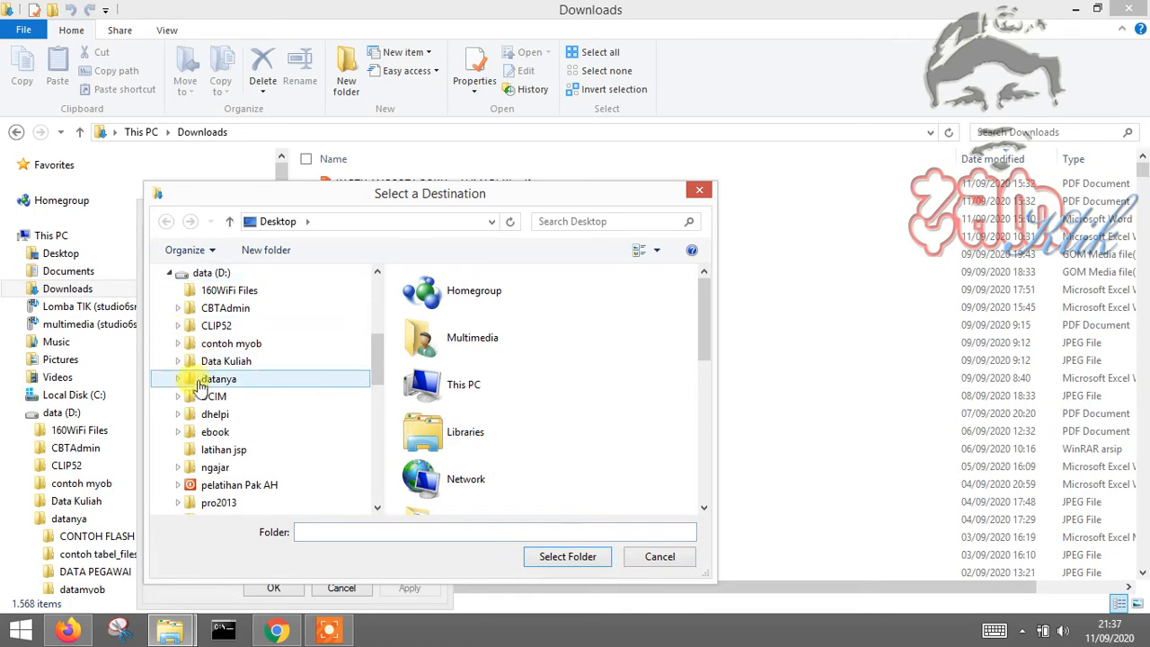
{"action": "left_click", "coordinate": [178, 379]}
{"action": "left_click", "coordinate": [238, 397]}
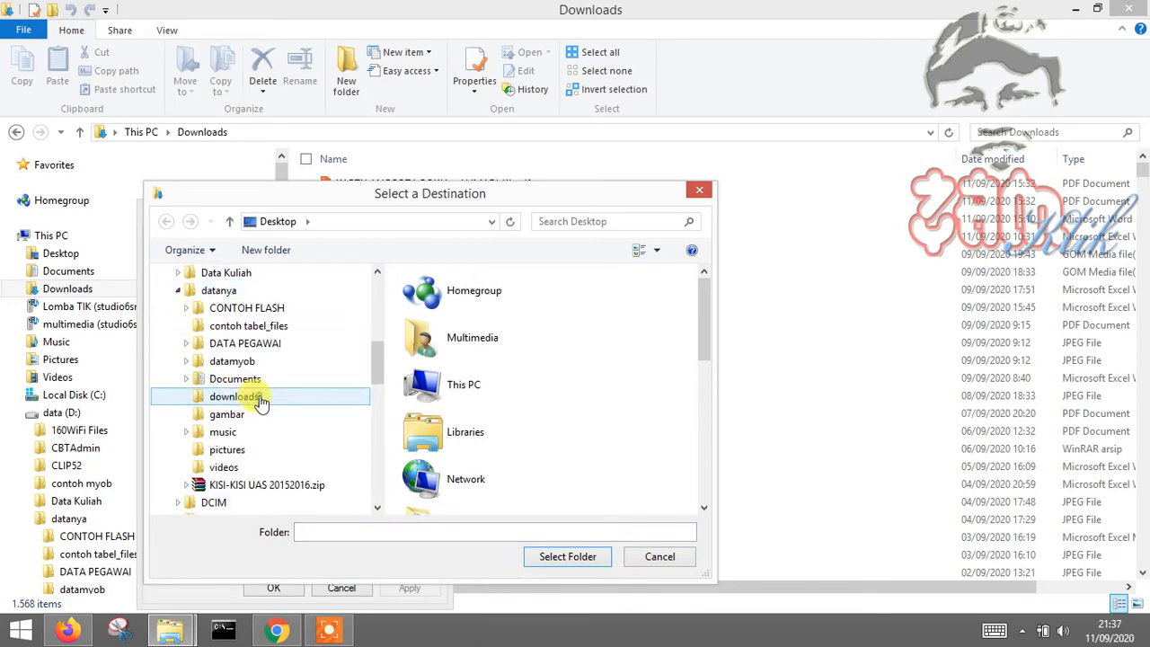
{"action": "left_click", "coordinate": [259, 403]}
{"action": "left_click", "coordinate": [567, 557]}
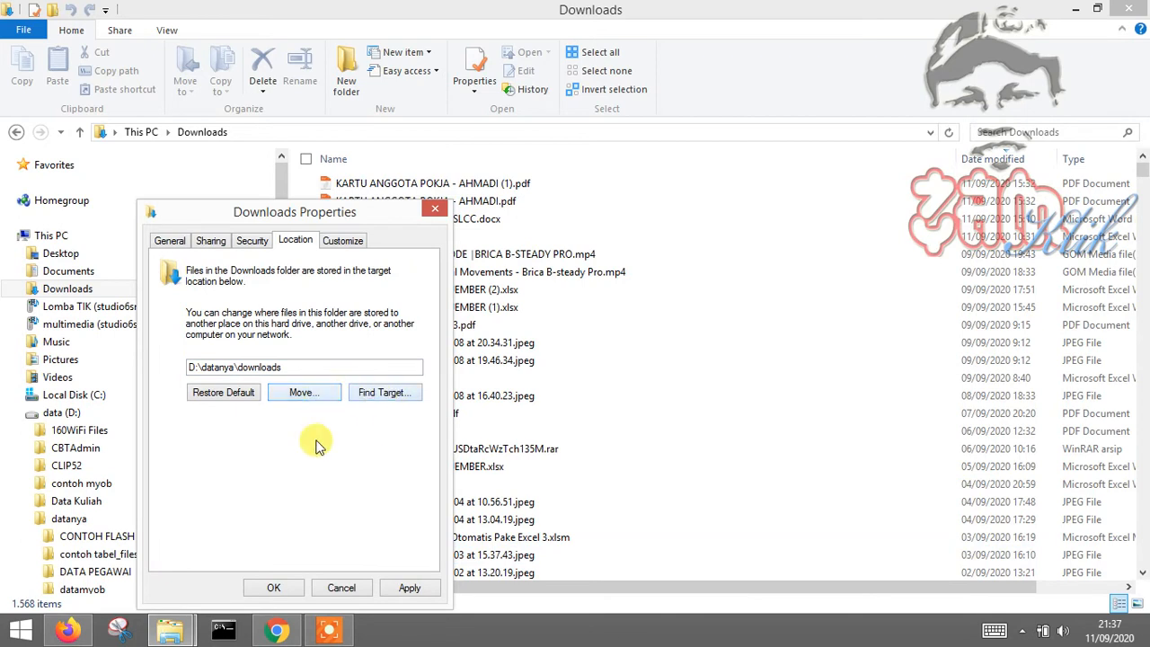
Step: Apply the new Downloads location and confirm moving all files from the old location to D:\datanya\downloads
{"action": "left_click", "coordinate": [410, 588]}
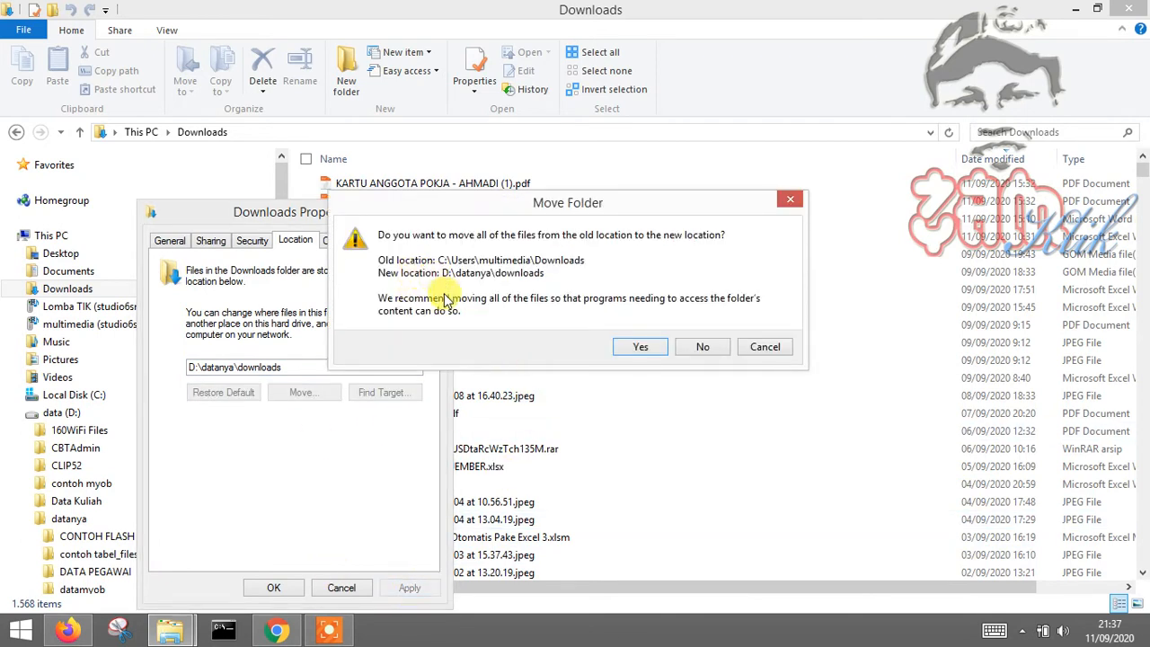
{"action": "left_click", "coordinate": [635, 348]}
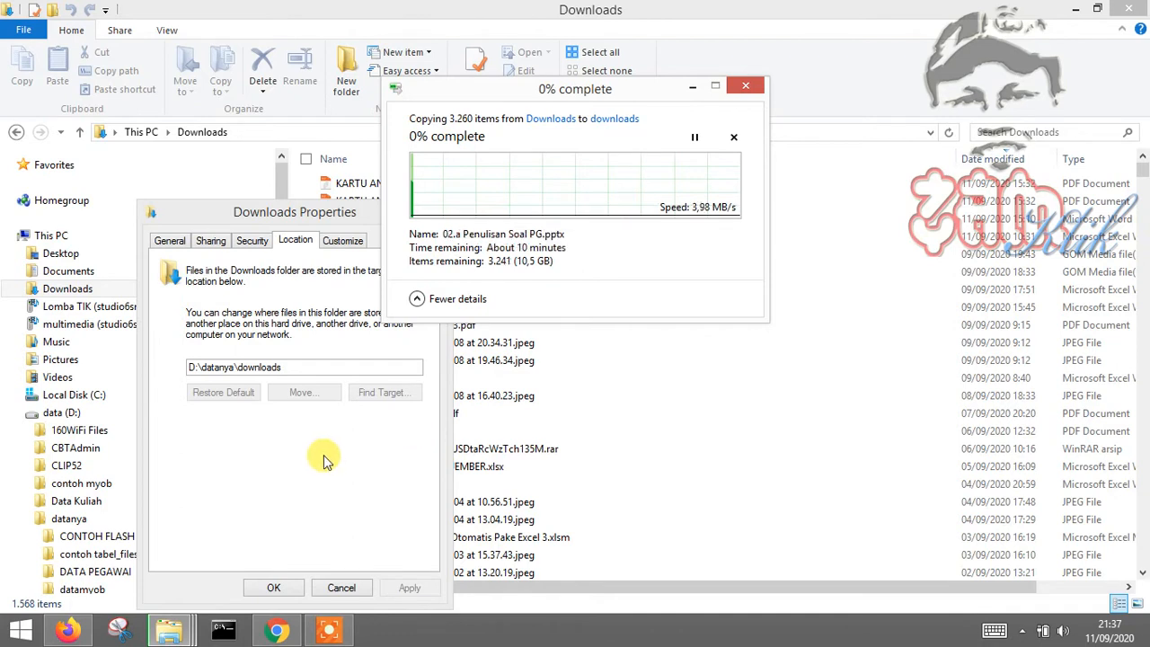
{"action": "left_click", "coordinate": [273, 593]}
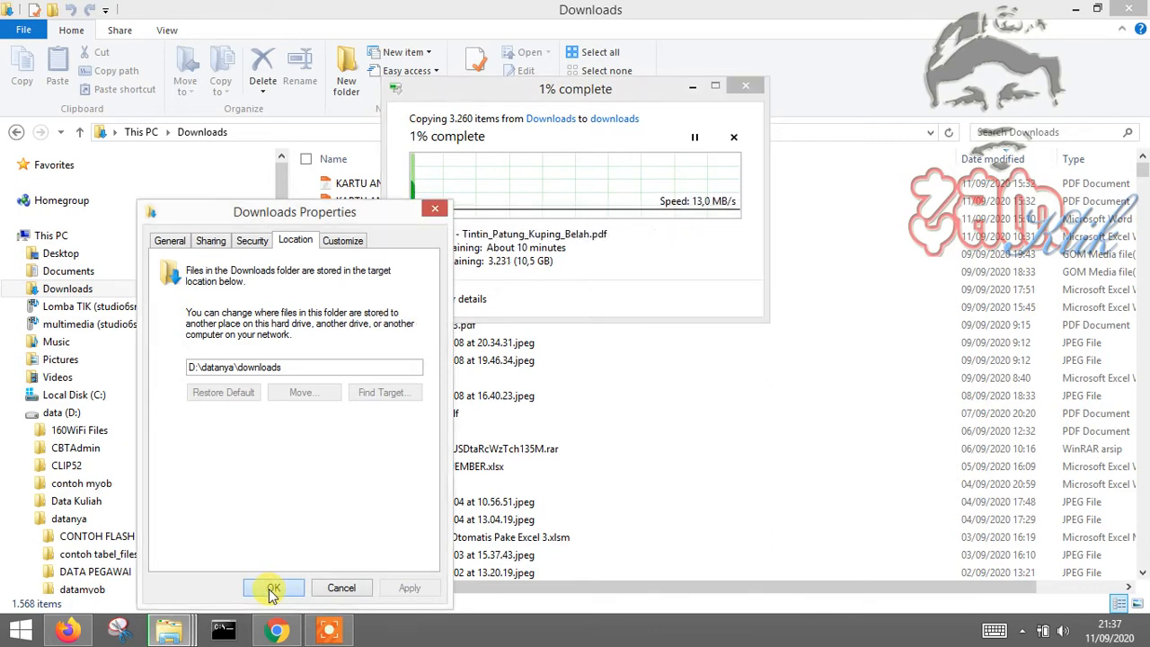
{"action": "left_click", "coordinate": [624, 182]}
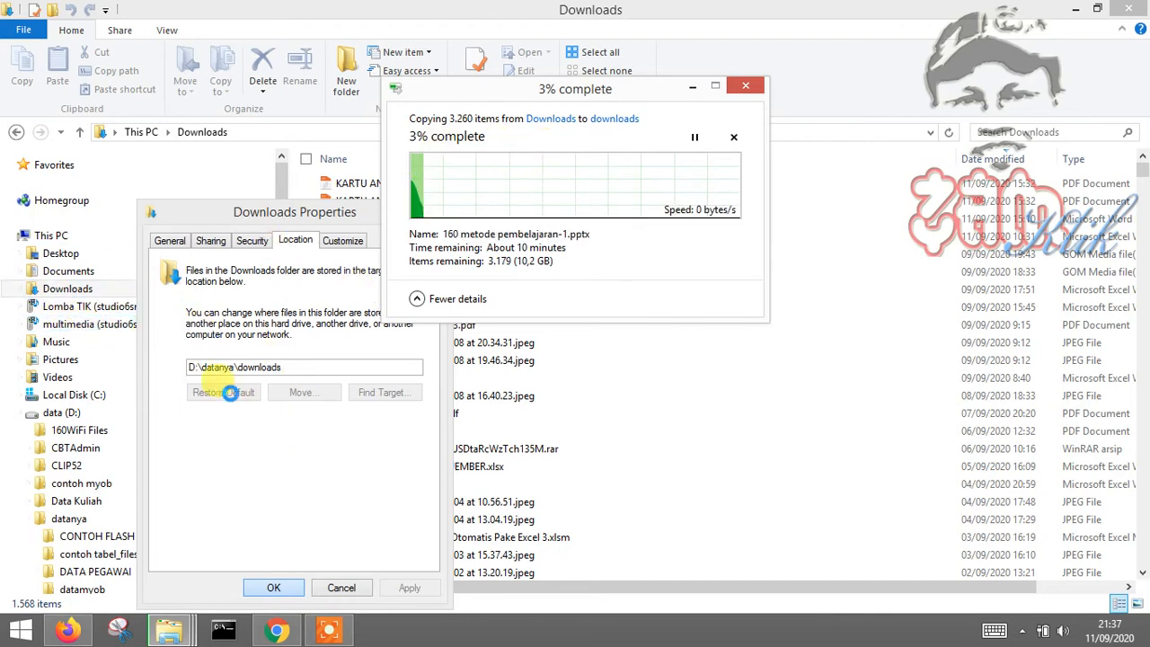
Step: View the drives in This PC during the Downloads transfer and switch between the progress and properties windows
{"action": "left_click", "coordinate": [35, 235]}
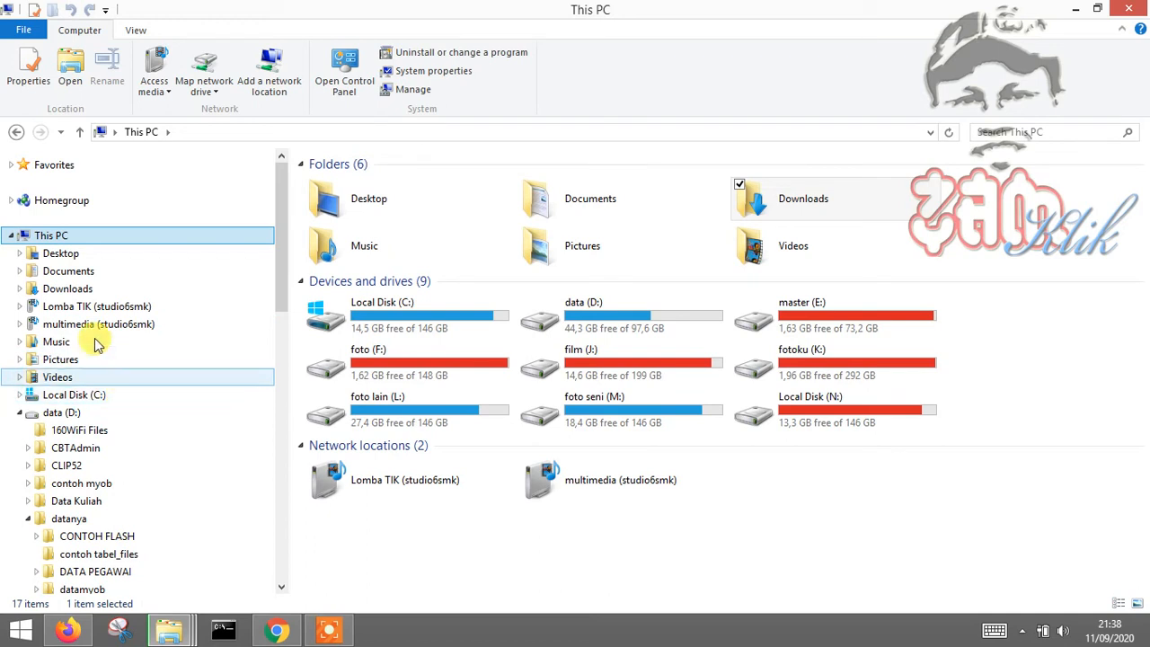
{"action": "left_click", "coordinate": [169, 629]}
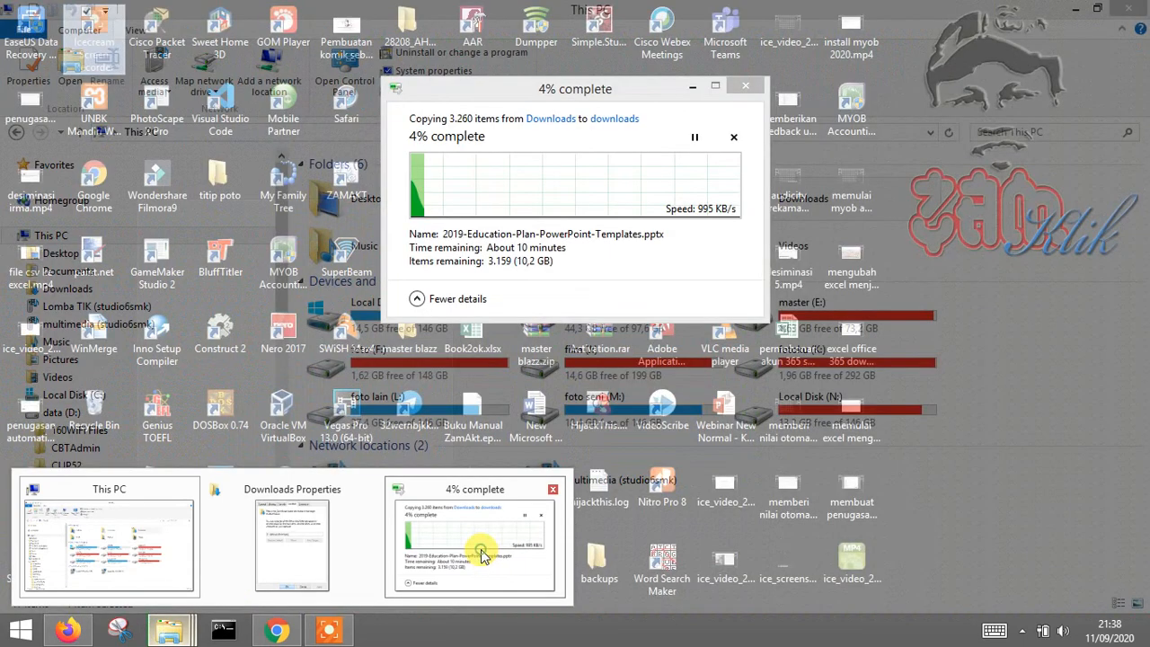
{"action": "left_click", "coordinate": [477, 477]}
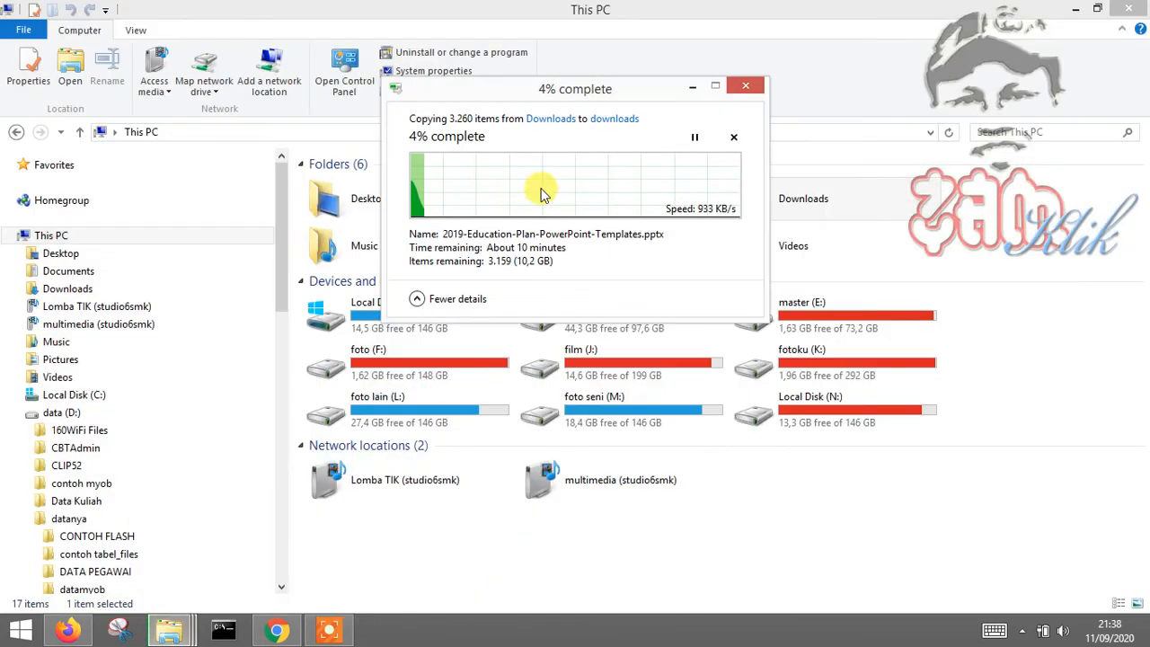
{"action": "mouse_move", "coordinate": [169, 629]}
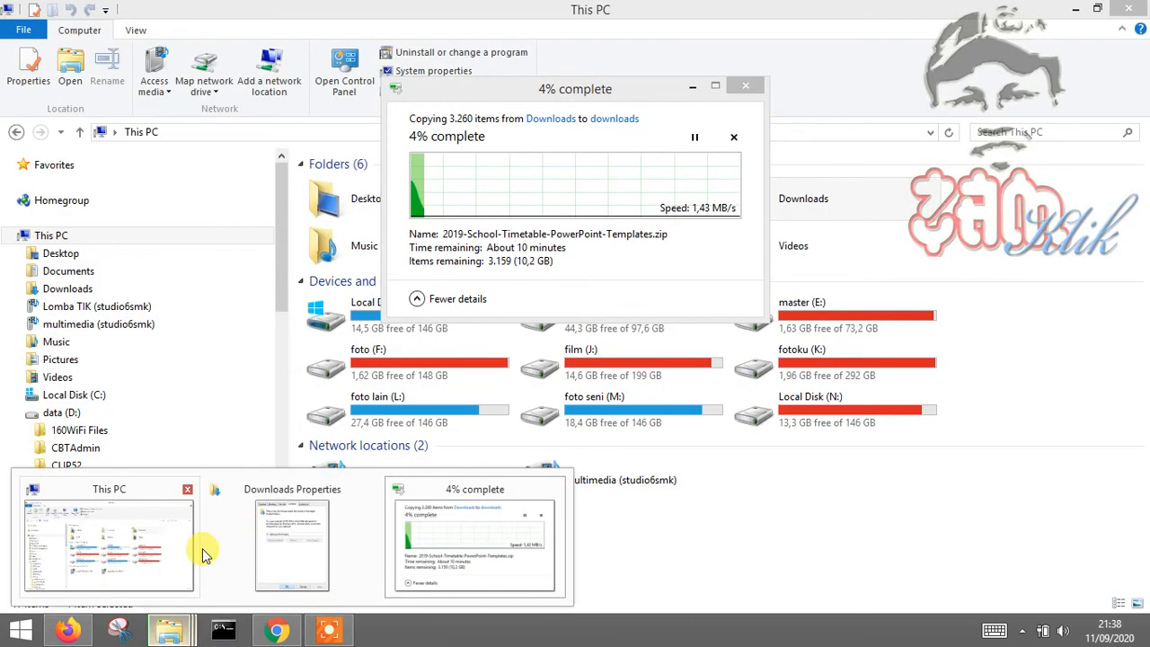
{"action": "left_click", "coordinate": [202, 548]}
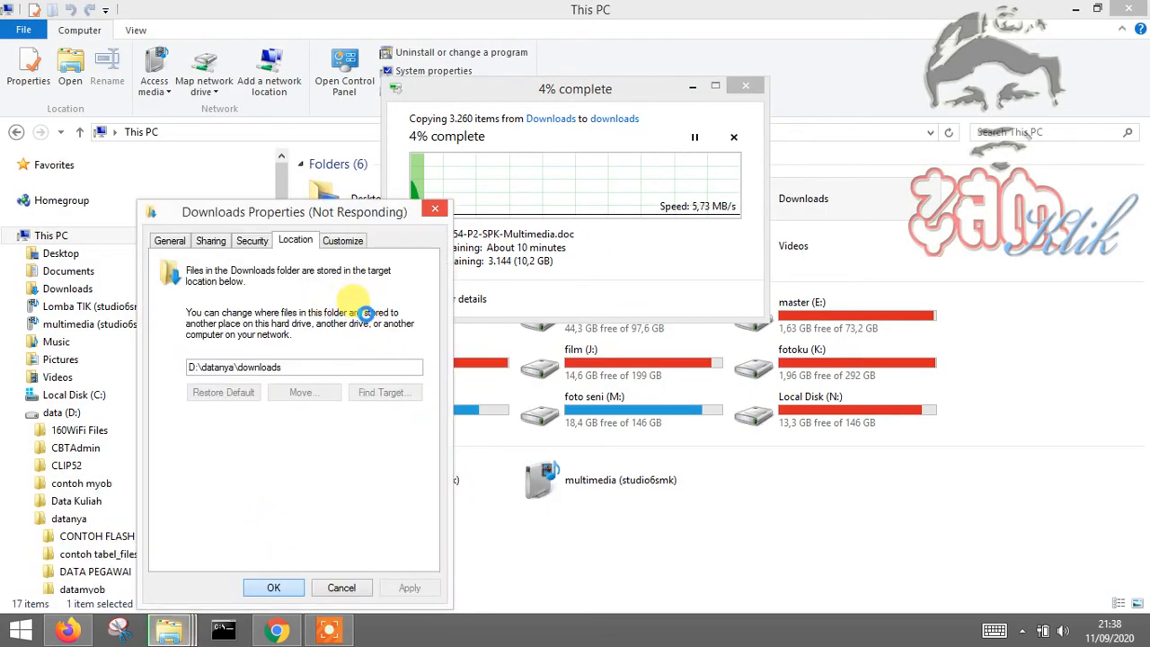
{"action": "left_click", "coordinate": [555, 220]}
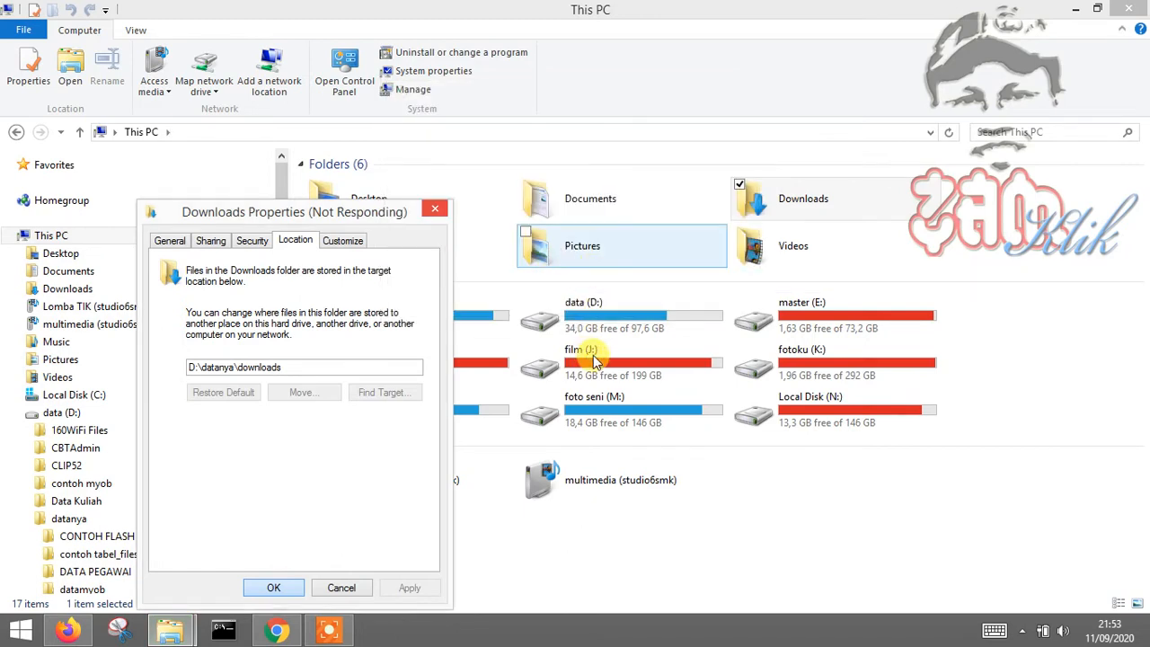
Step: Move the Downloads properties window aside and check the free space on Local Disk (C:) in This PC
{"action": "left_click_drag", "start_coordinate": [384, 223], "coordinate": [917, 178]}
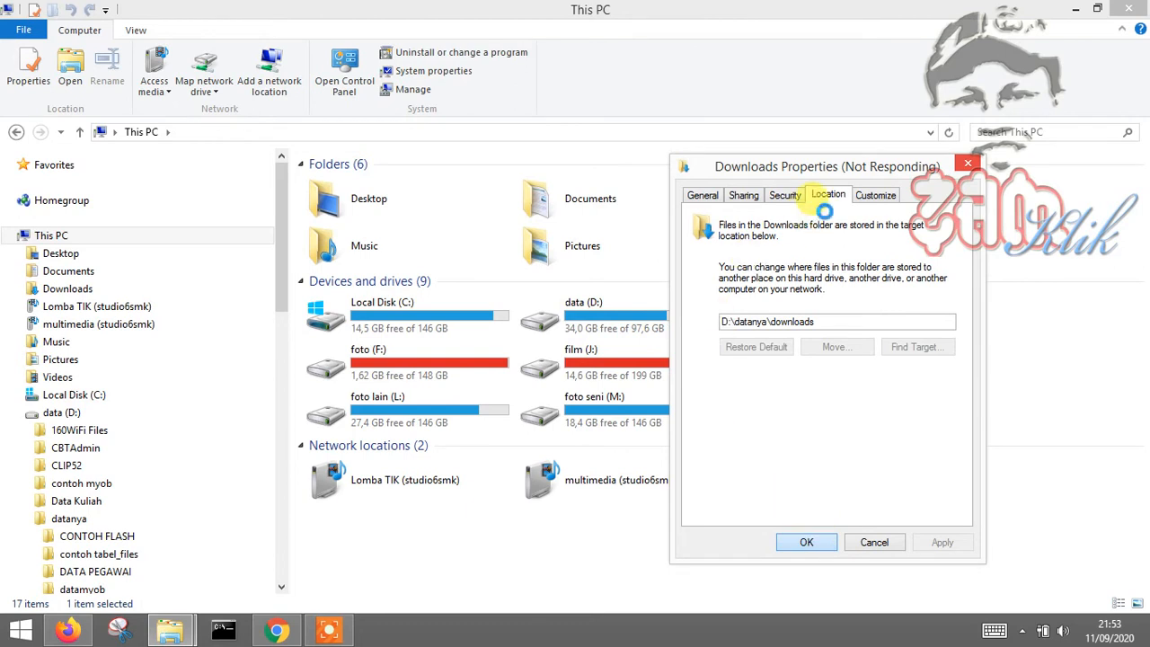
{"action": "left_click_drag", "start_coordinate": [817, 164], "coordinate": [960, 165]}
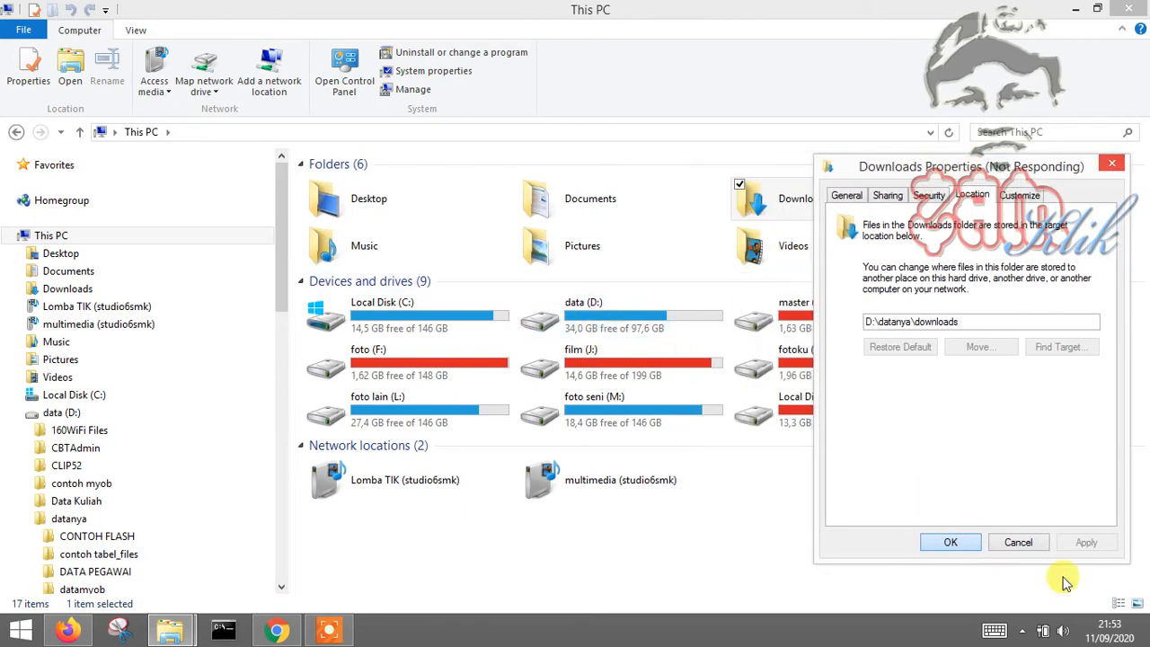
{"action": "left_click", "coordinate": [942, 542]}
{"action": "left_click", "coordinate": [963, 191]}
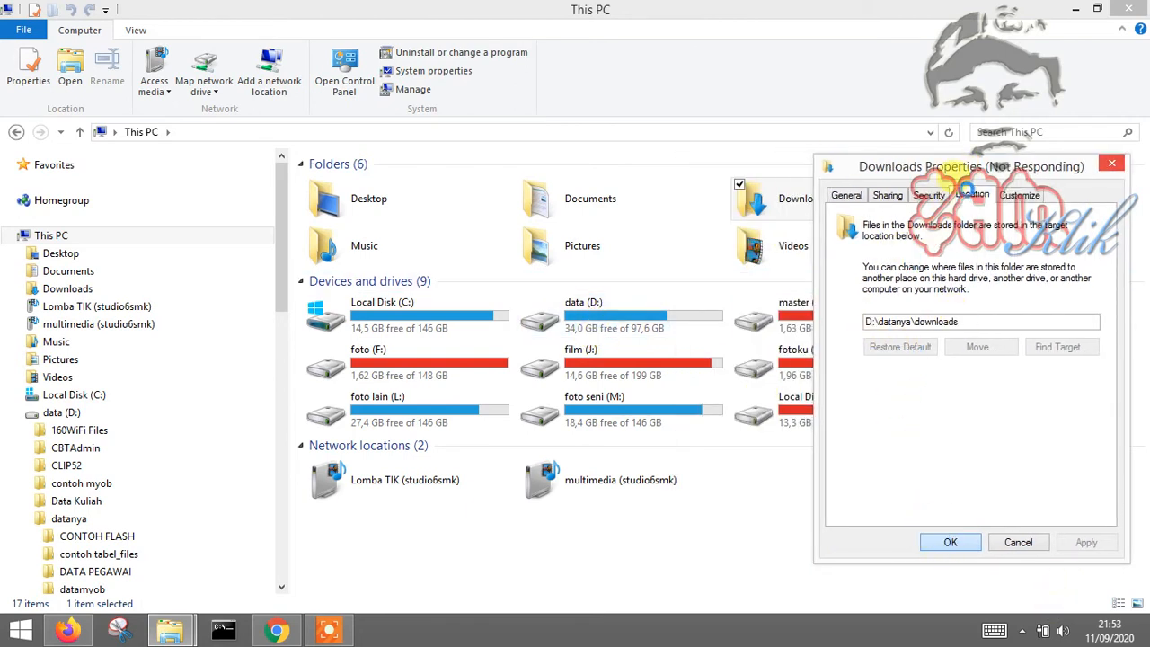
{"action": "left_click_drag", "start_coordinate": [957, 171], "coordinate": [632, 143]}
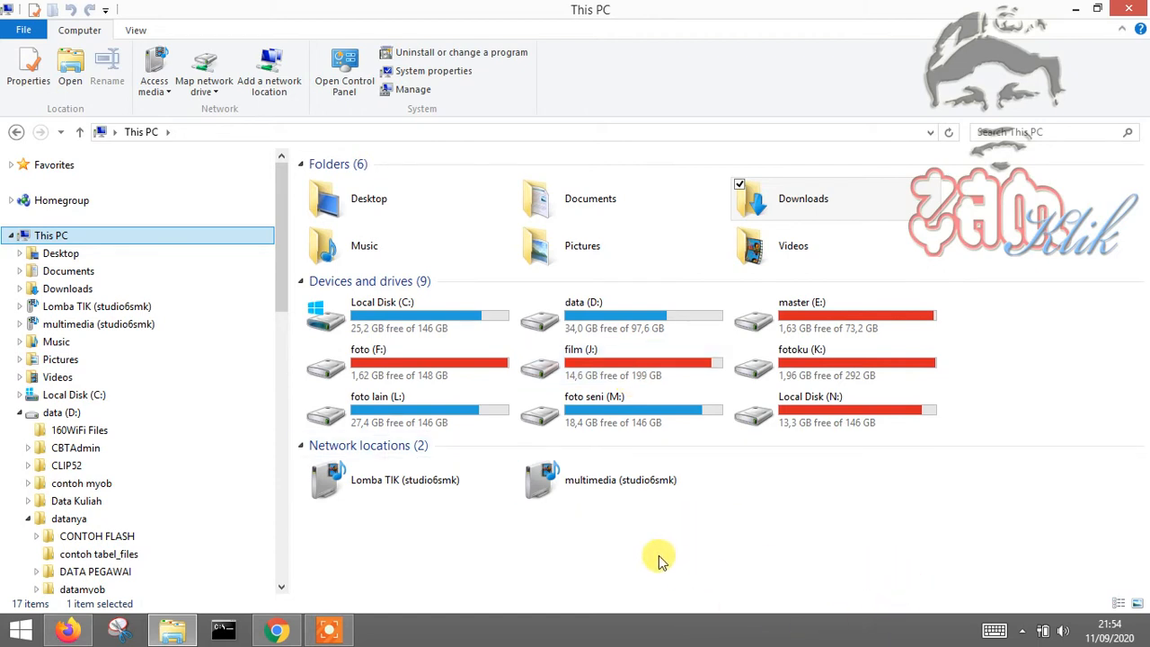
{"action": "left_click", "coordinate": [404, 328]}
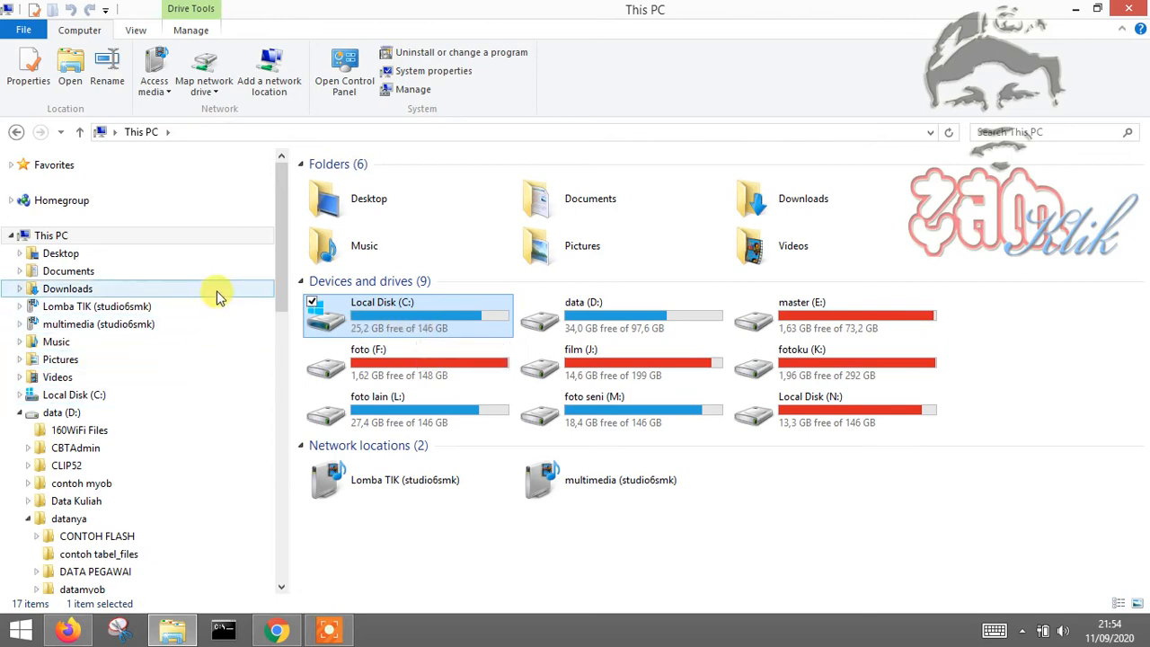
Step: Check the Documents folder's location in its properties and close them without changes
{"action": "left_click", "coordinate": [165, 271]}
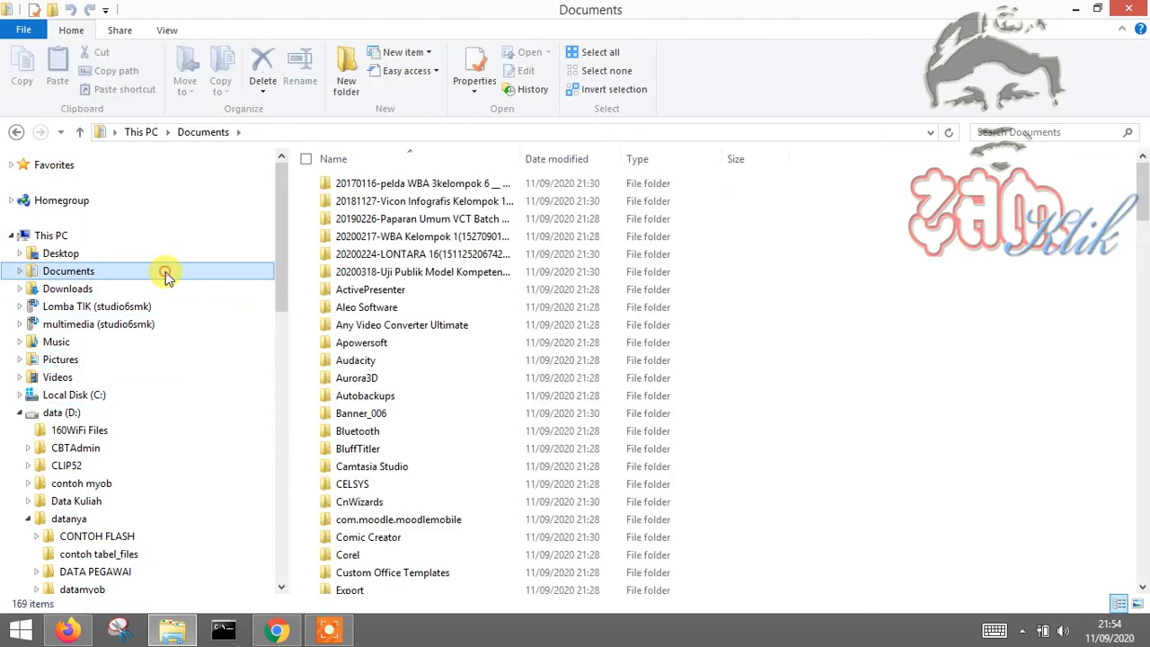
{"action": "right_click", "coordinate": [166, 271]}
{"action": "left_click", "coordinate": [123, 602]}
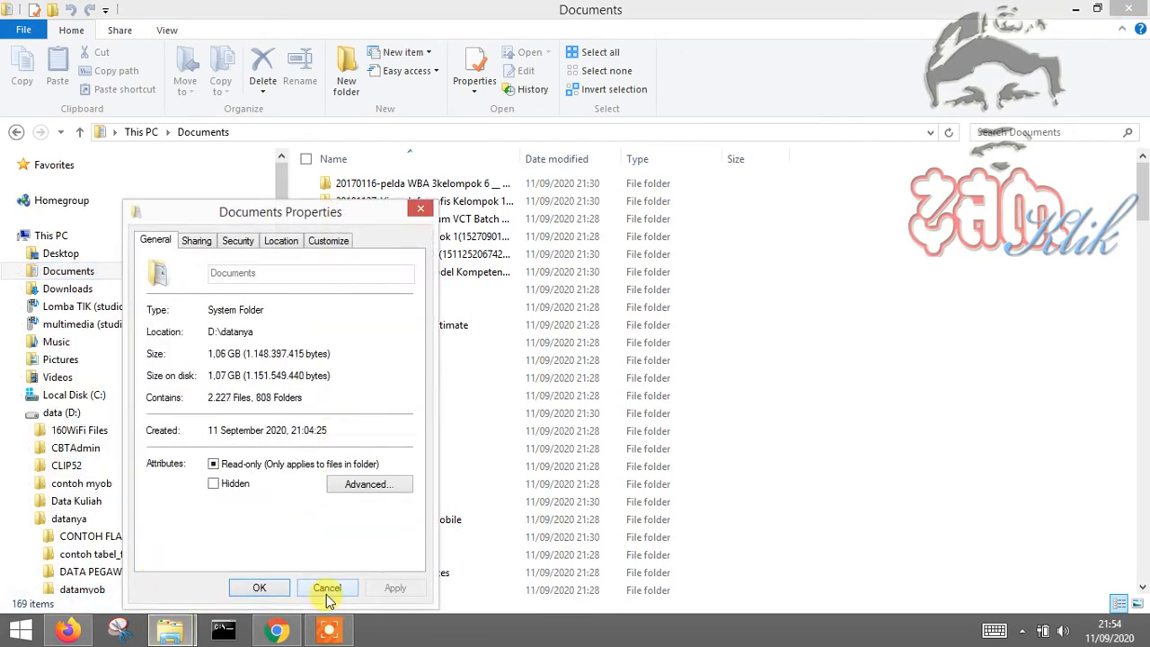
{"action": "left_click", "coordinate": [325, 591]}
Step: Check the moved Downloads folder's location and size in its properties, leaving them unchanged
{"action": "left_click", "coordinate": [102, 292]}
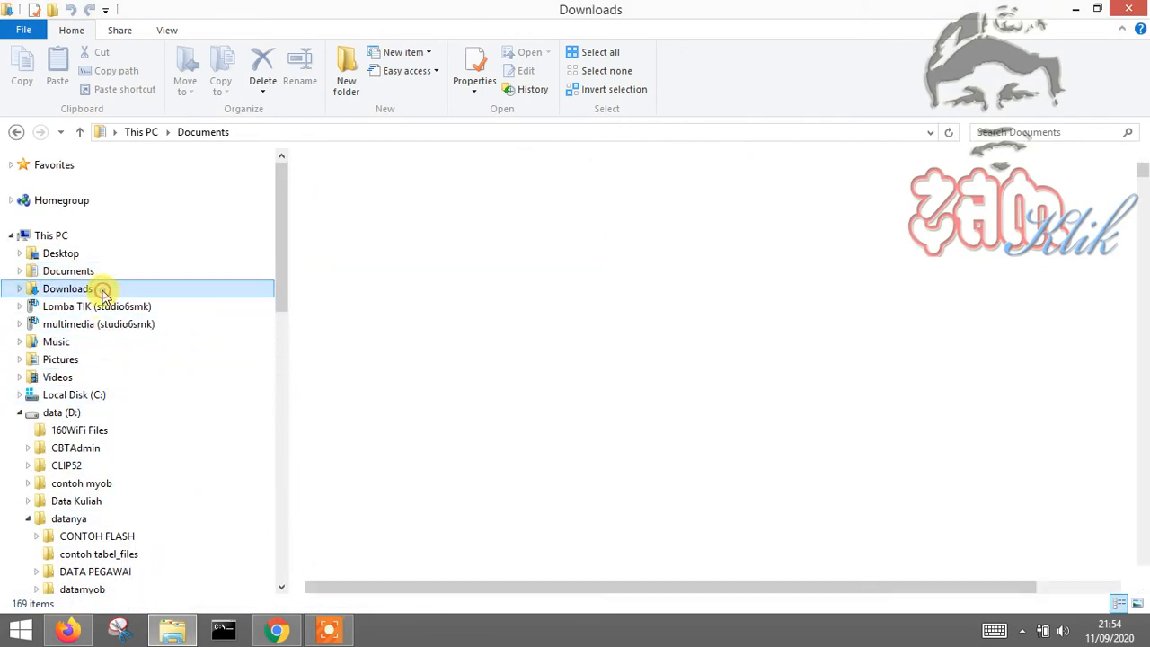
{"action": "right_click", "coordinate": [101, 292]}
{"action": "left_click", "coordinate": [123, 622]}
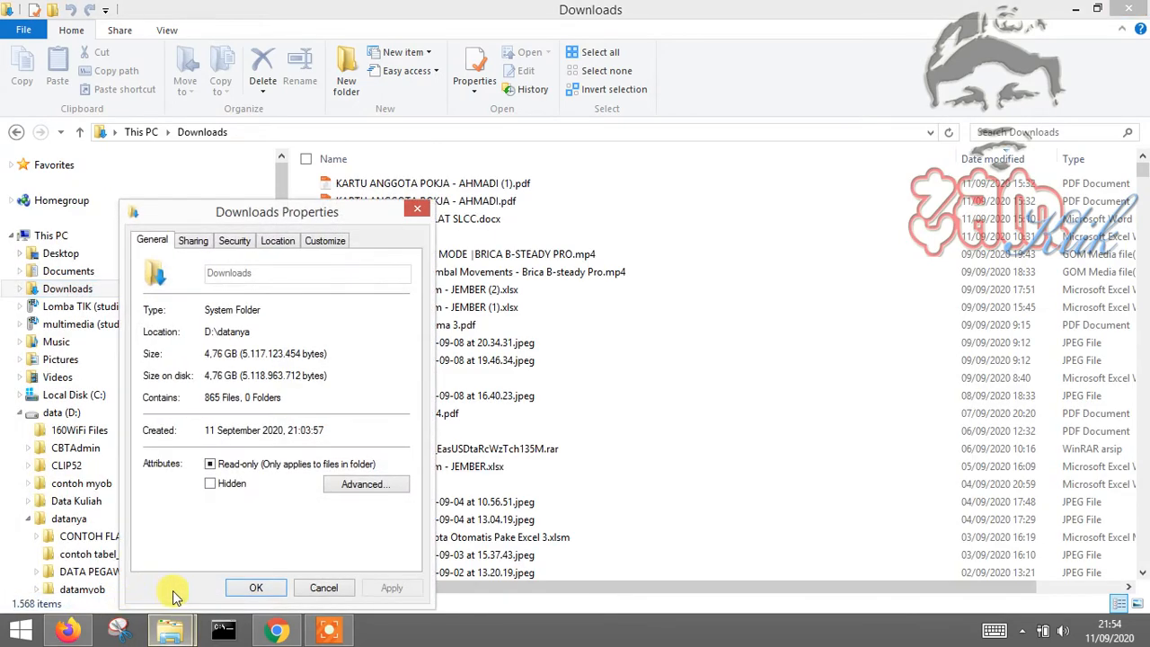
{"action": "left_click", "coordinate": [327, 591]}
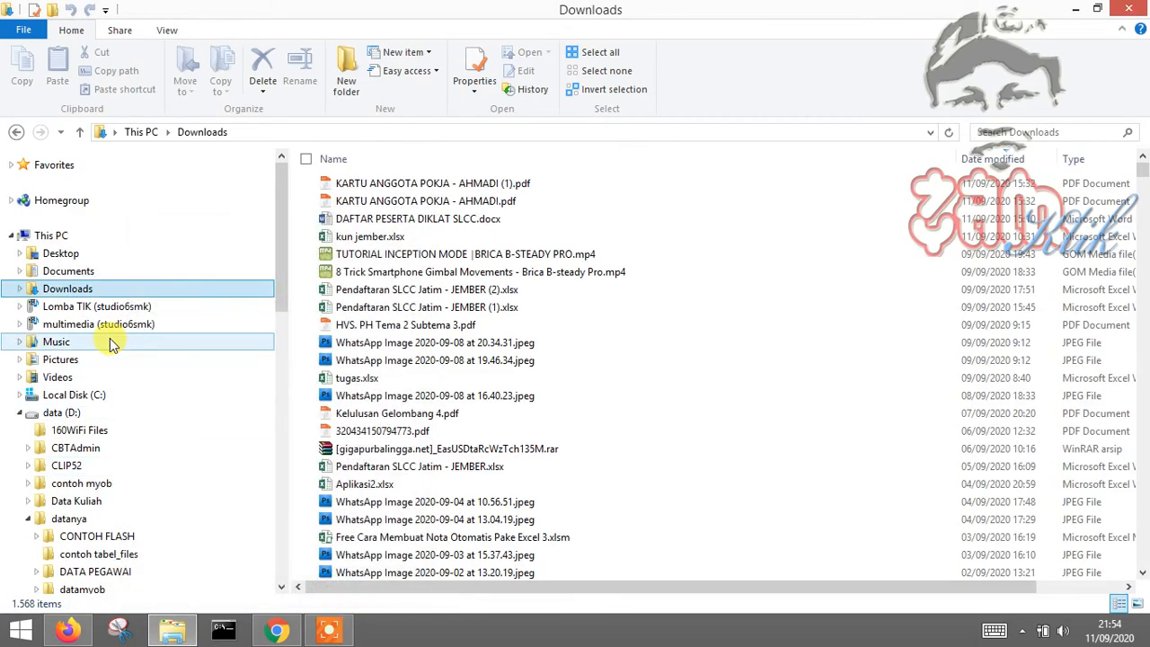
Step: Open the Music folder's properties and show its location settings
{"action": "left_click", "coordinate": [109, 342]}
{"action": "right_click", "coordinate": [110, 343]}
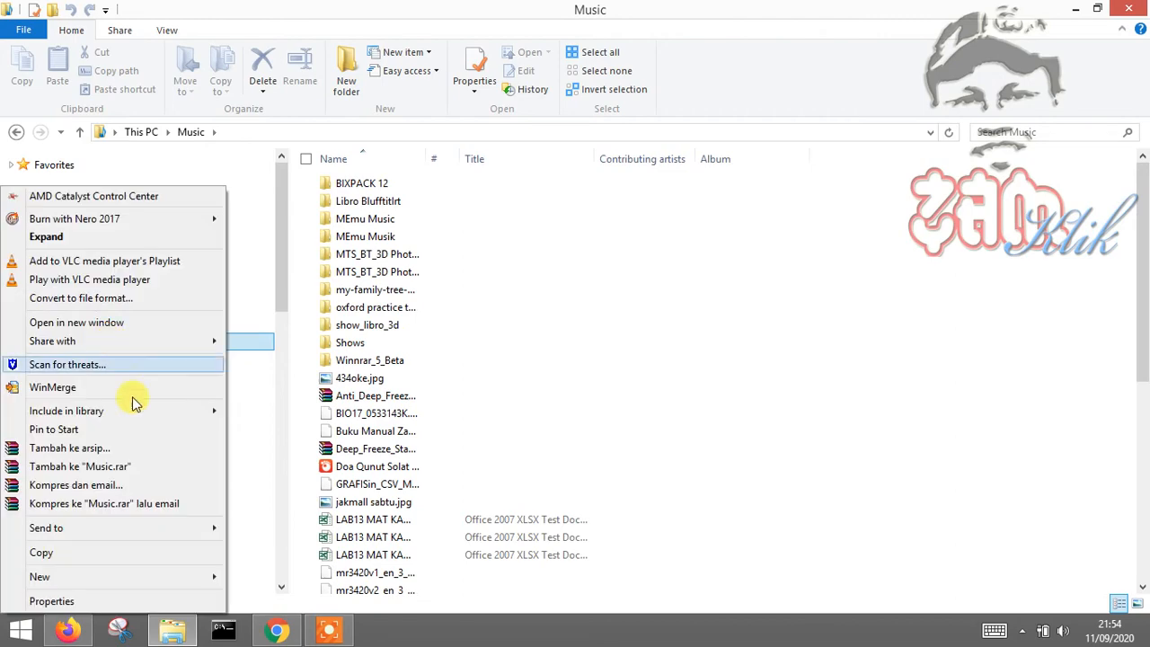
{"action": "left_click", "coordinate": [124, 600]}
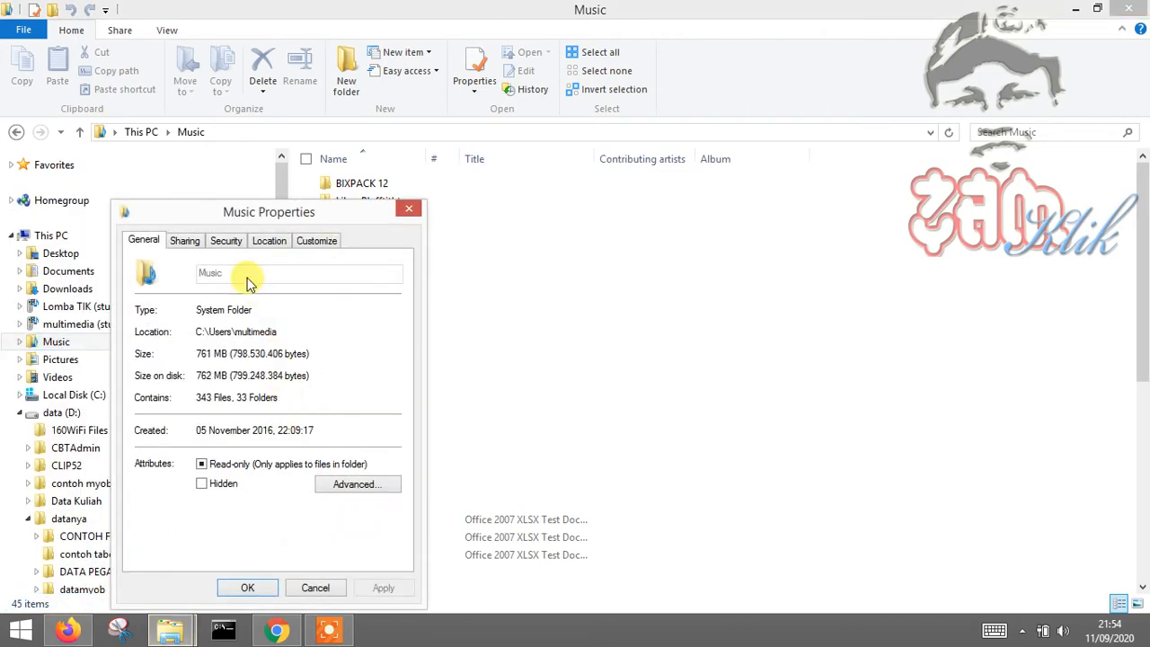
{"action": "left_click", "coordinate": [262, 240]}
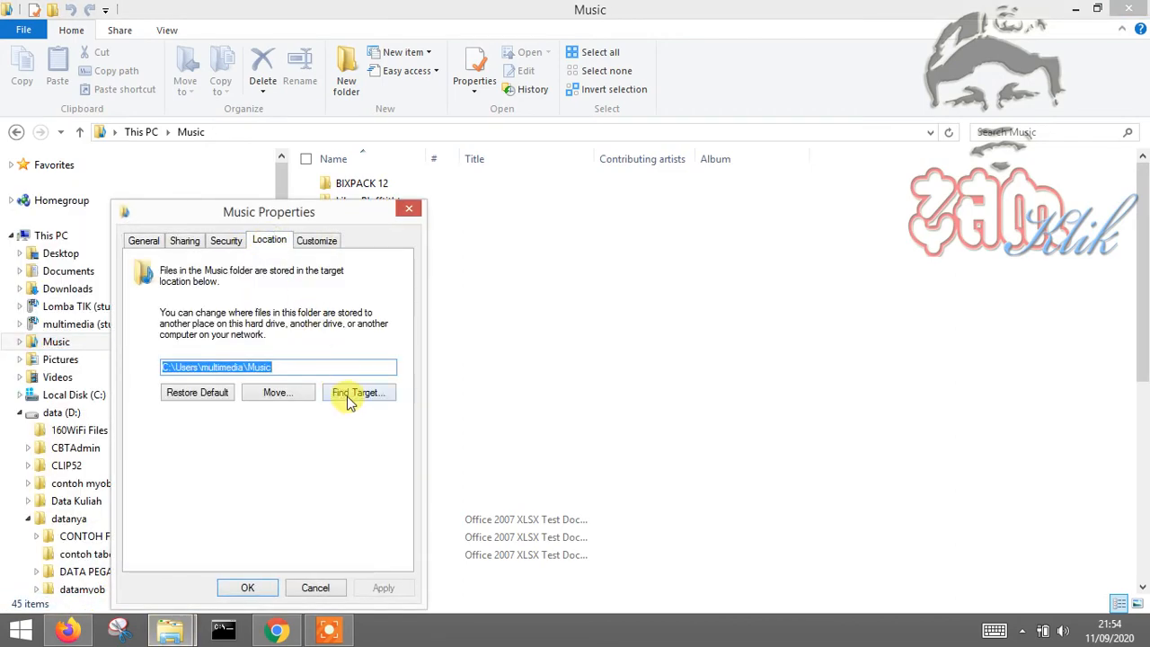
Step: Choose the music folder inside datanya on drive D: as the Music folder's new location
{"action": "left_click", "coordinate": [278, 392]}
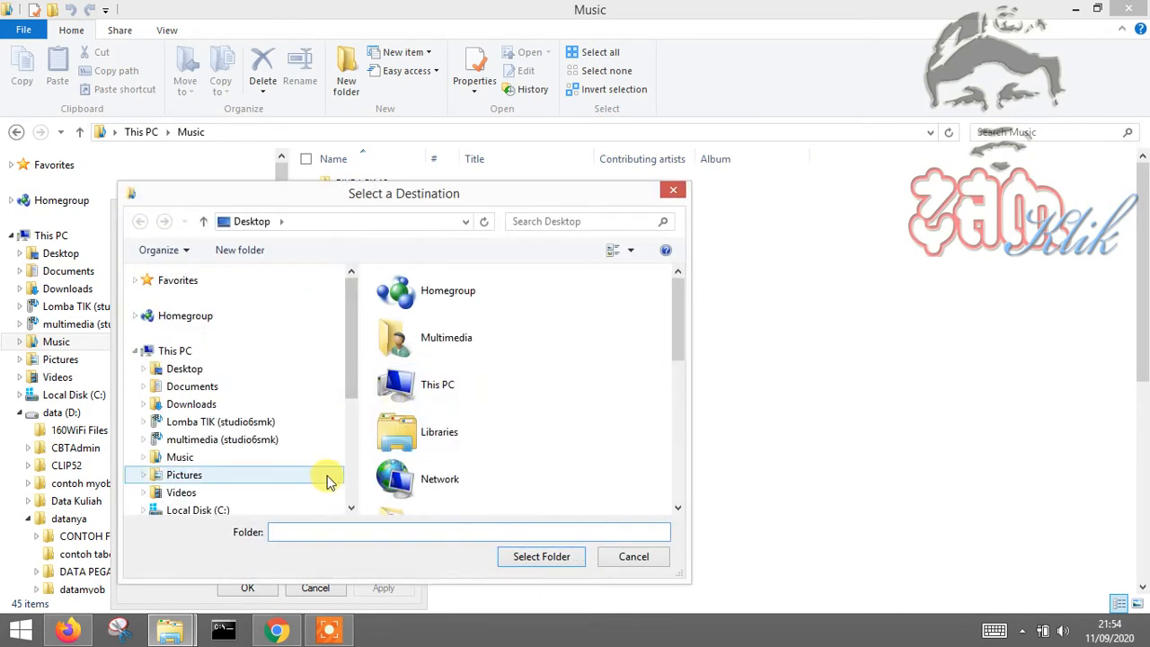
{"action": "scroll", "coordinate": [354, 452], "scroll_direction": "down", "scroll_amount": 4}
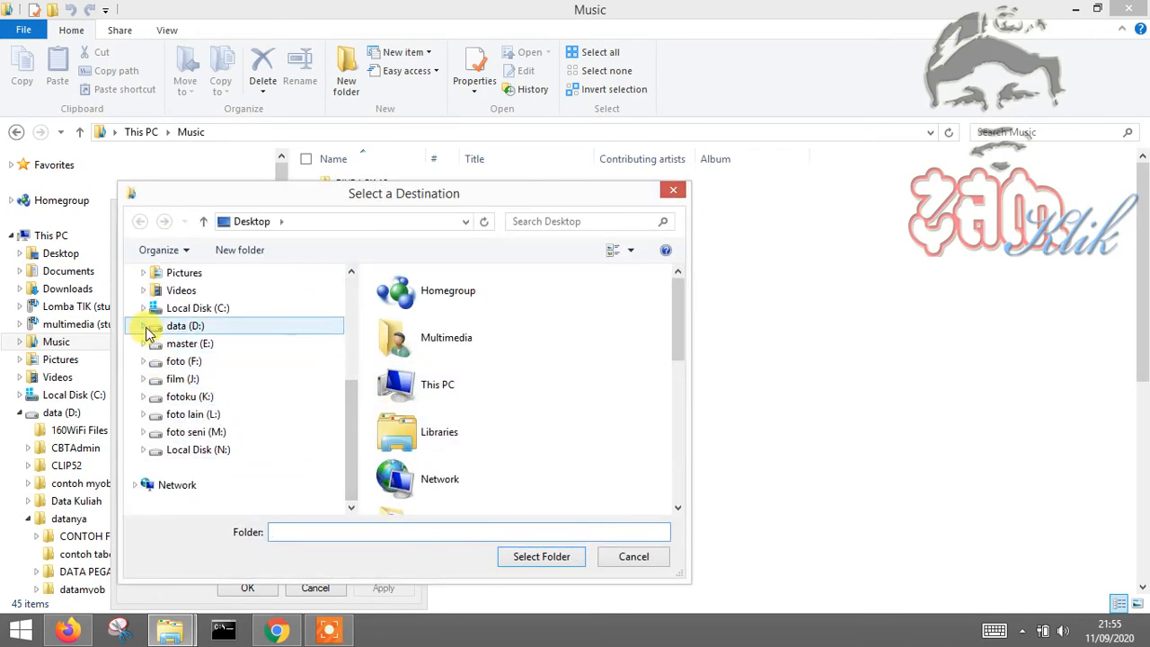
{"action": "left_click", "coordinate": [146, 327]}
{"action": "left_click", "coordinate": [152, 379]}
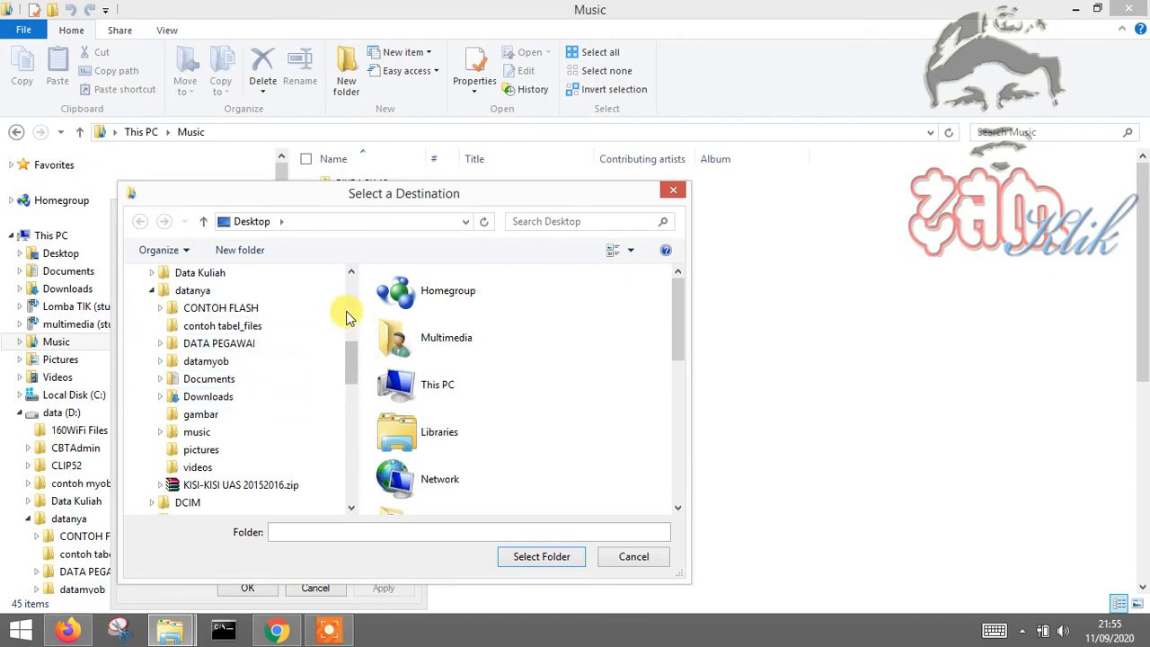
{"action": "left_click", "coordinate": [239, 434]}
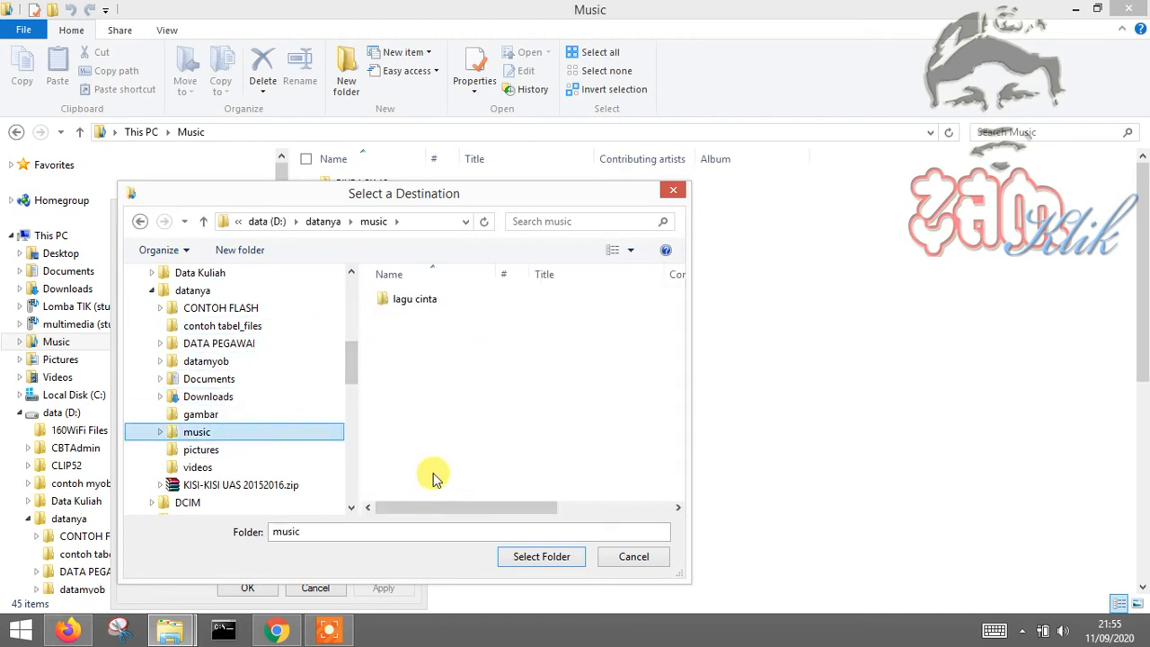
{"action": "left_click", "coordinate": [543, 557]}
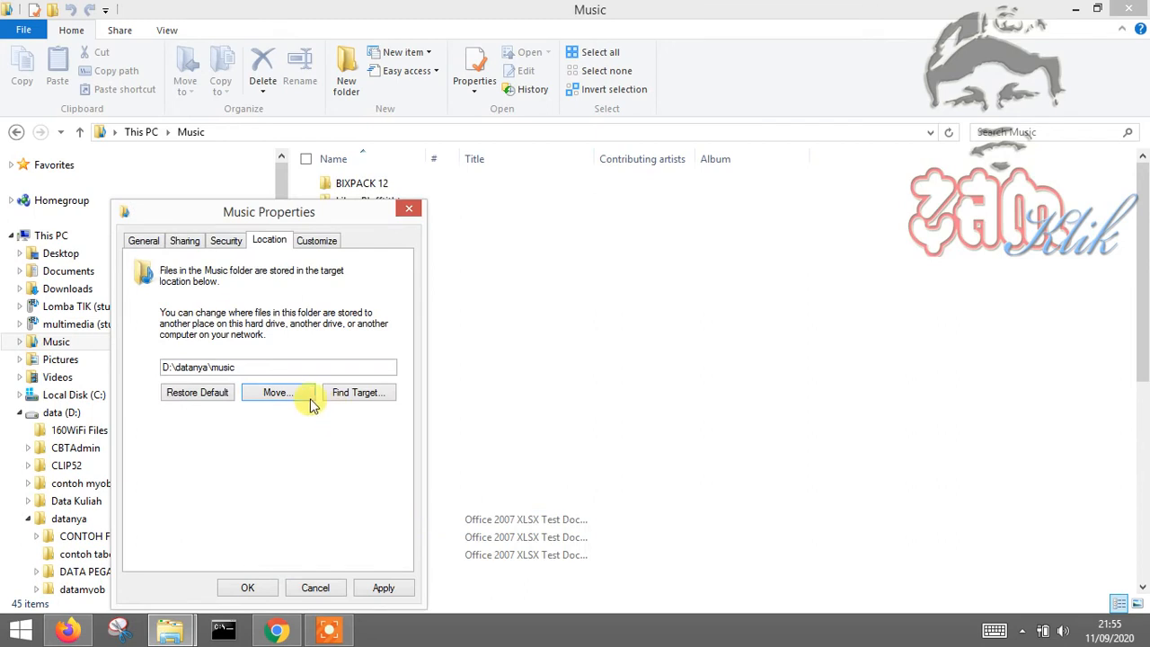
Step: Apply the new Music location, moving all files from the old one and replacing same-named files in the destination
{"action": "left_click", "coordinate": [383, 588]}
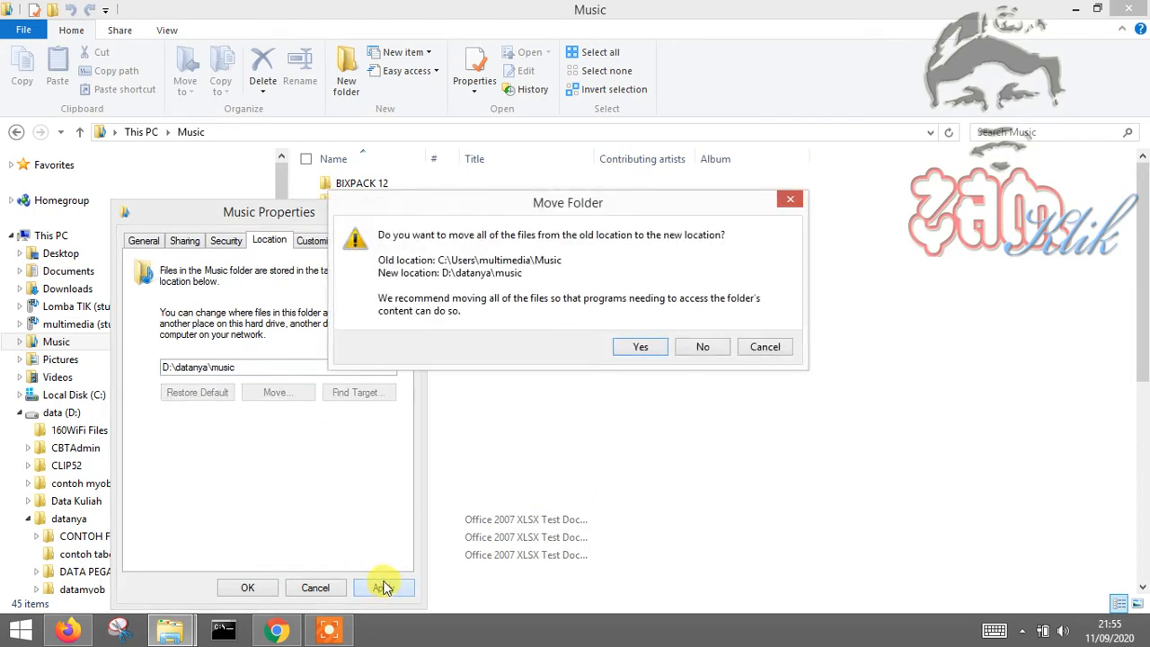
{"action": "left_click", "coordinate": [628, 350]}
{"action": "left_click", "coordinate": [241, 587]}
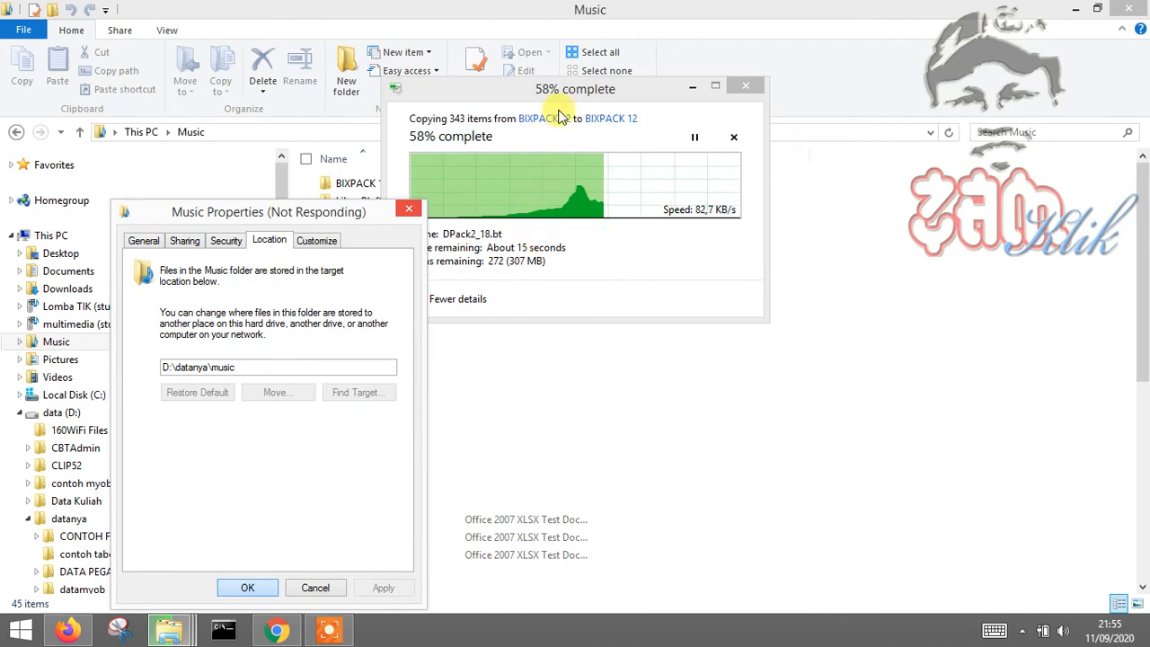
{"action": "left_click_drag", "start_coordinate": [572, 97], "coordinate": [769, 64]}
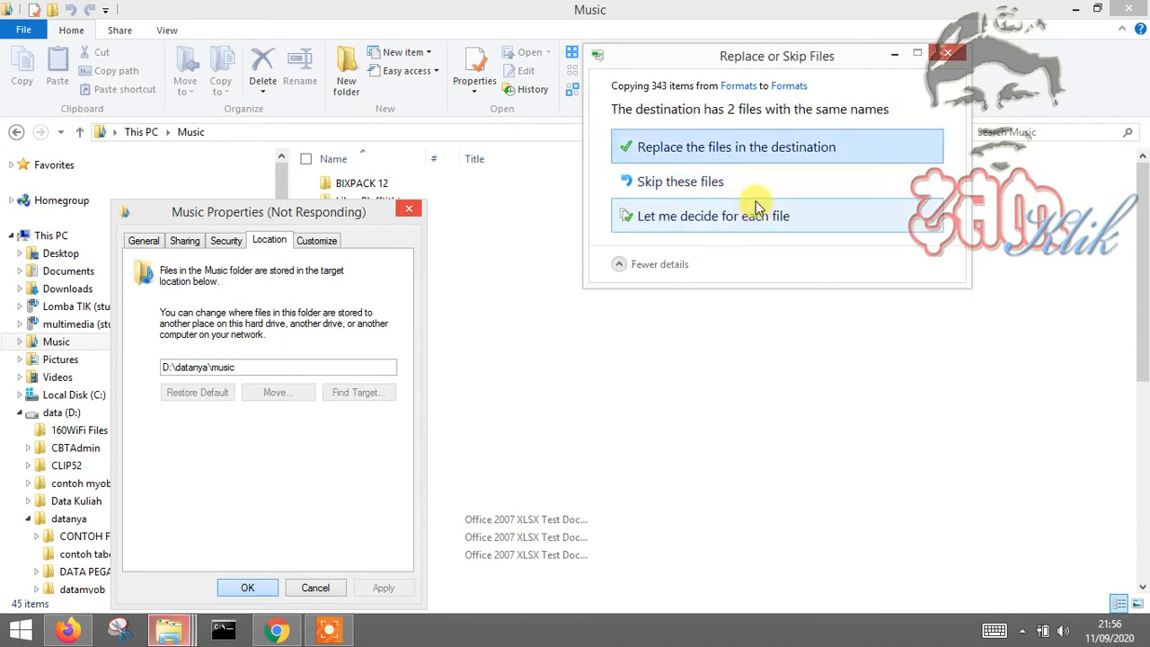
{"action": "left_click", "coordinate": [714, 158]}
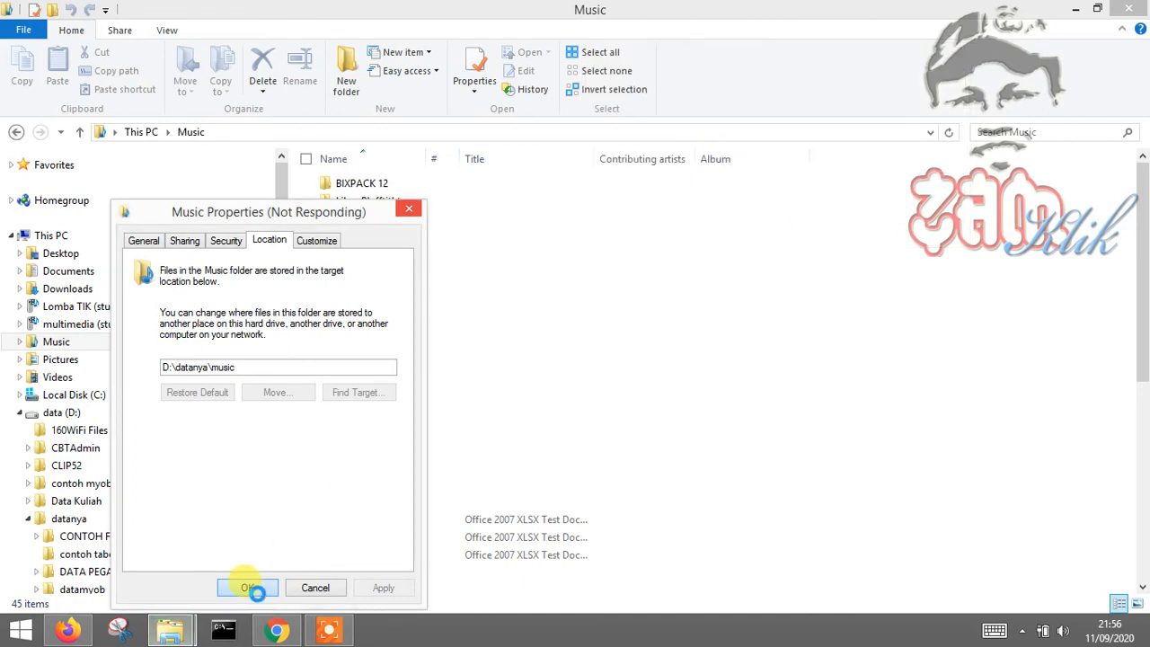
{"action": "left_click", "coordinate": [254, 588]}
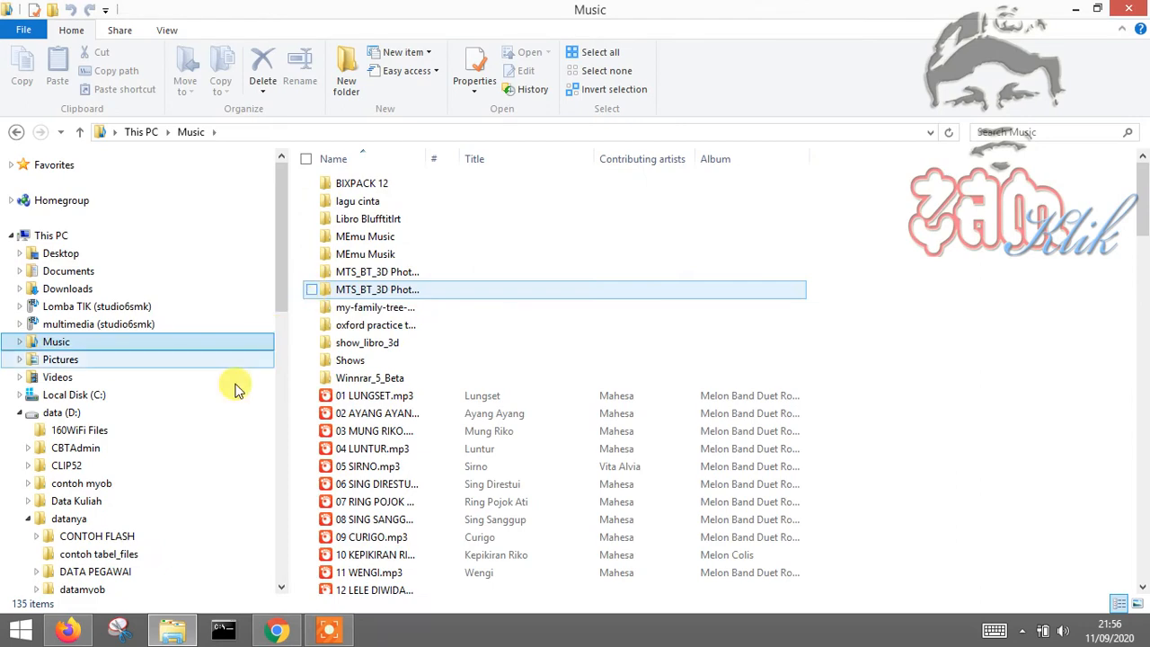
Step: Check the moved Music folder's location and size in its properties and close them without changes
{"action": "right_click", "coordinate": [145, 337]}
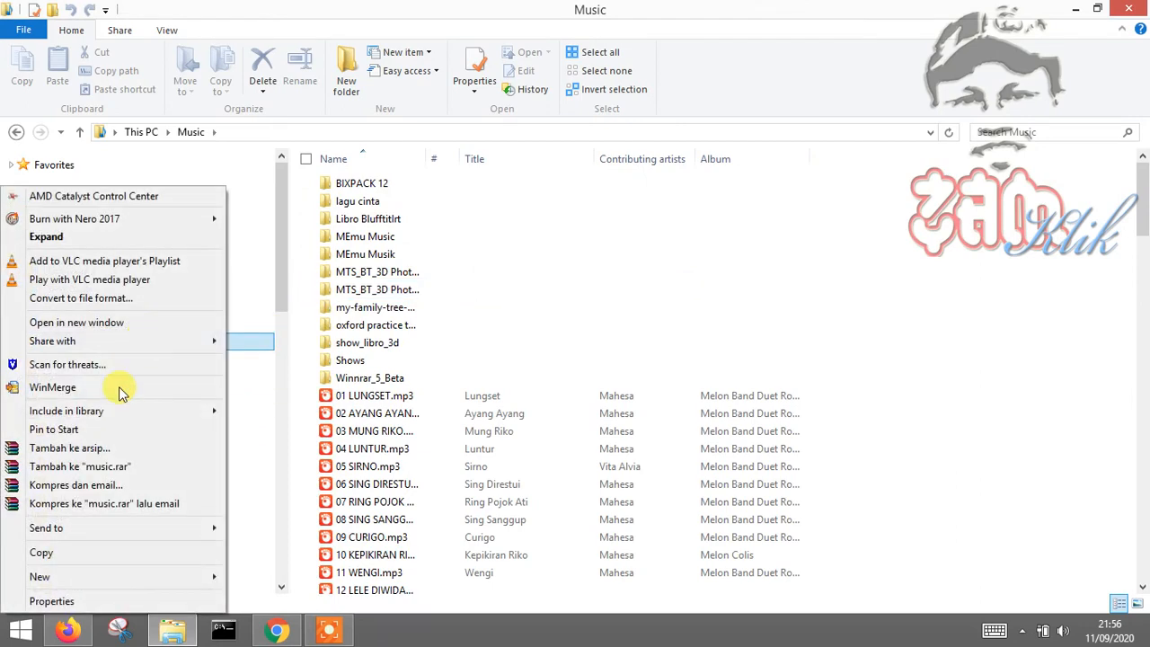
{"action": "left_click", "coordinate": [79, 603]}
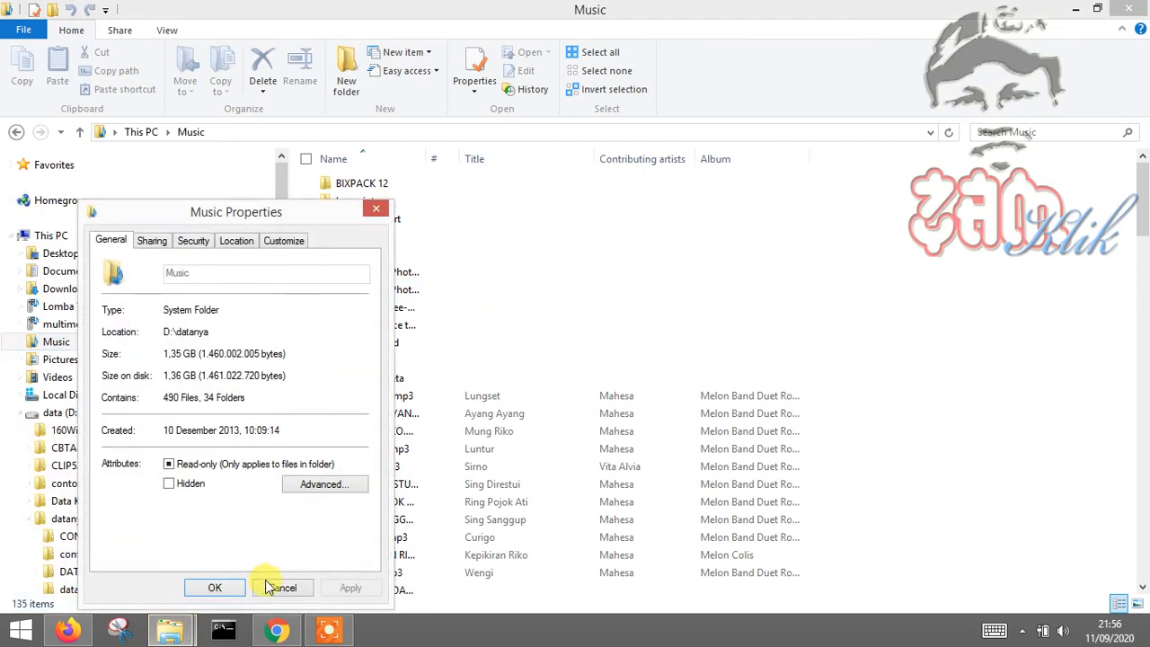
{"action": "left_click", "coordinate": [280, 588]}
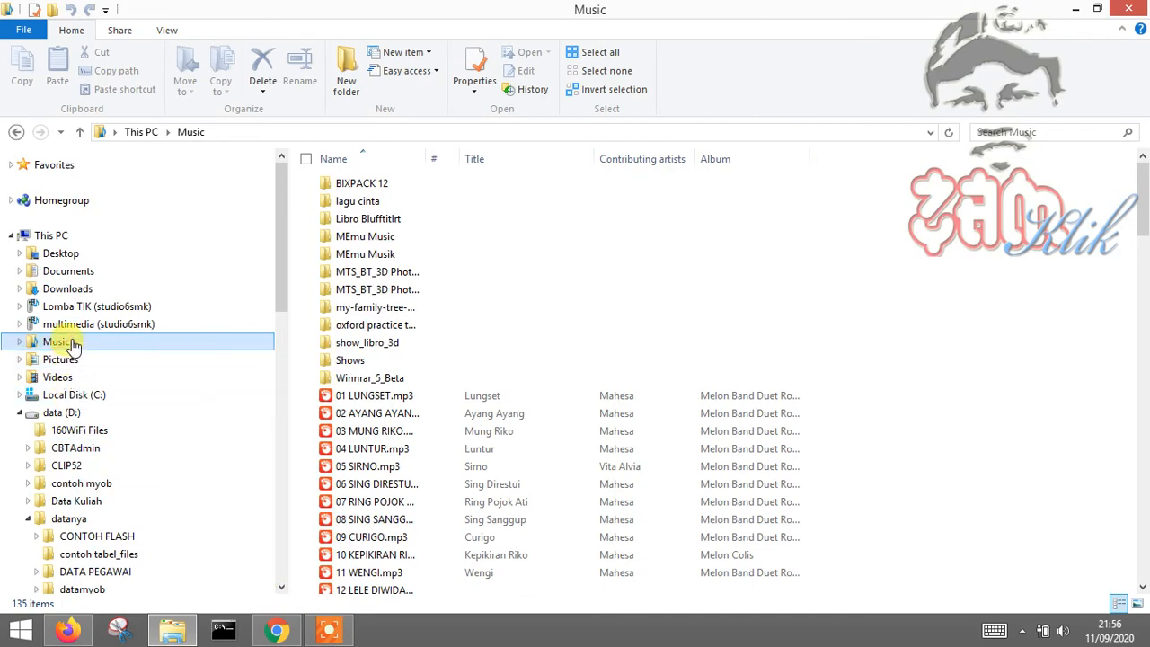
{"action": "right_click", "coordinate": [65, 342]}
{"action": "left_click", "coordinate": [81, 600]}
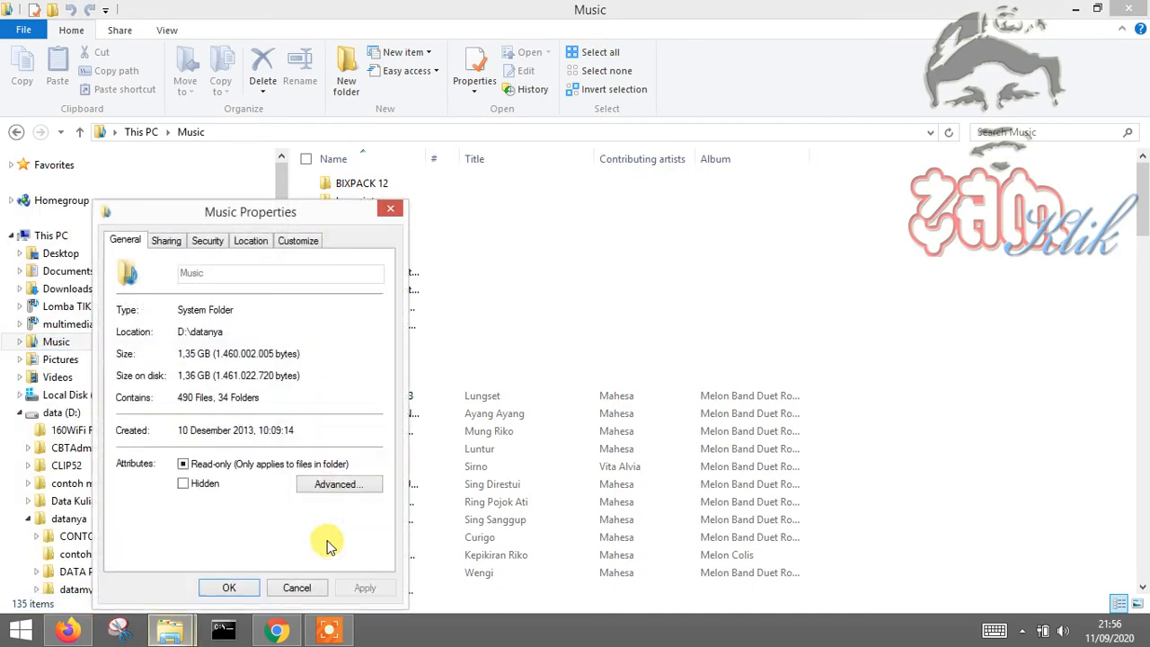
{"action": "left_click", "coordinate": [297, 589]}
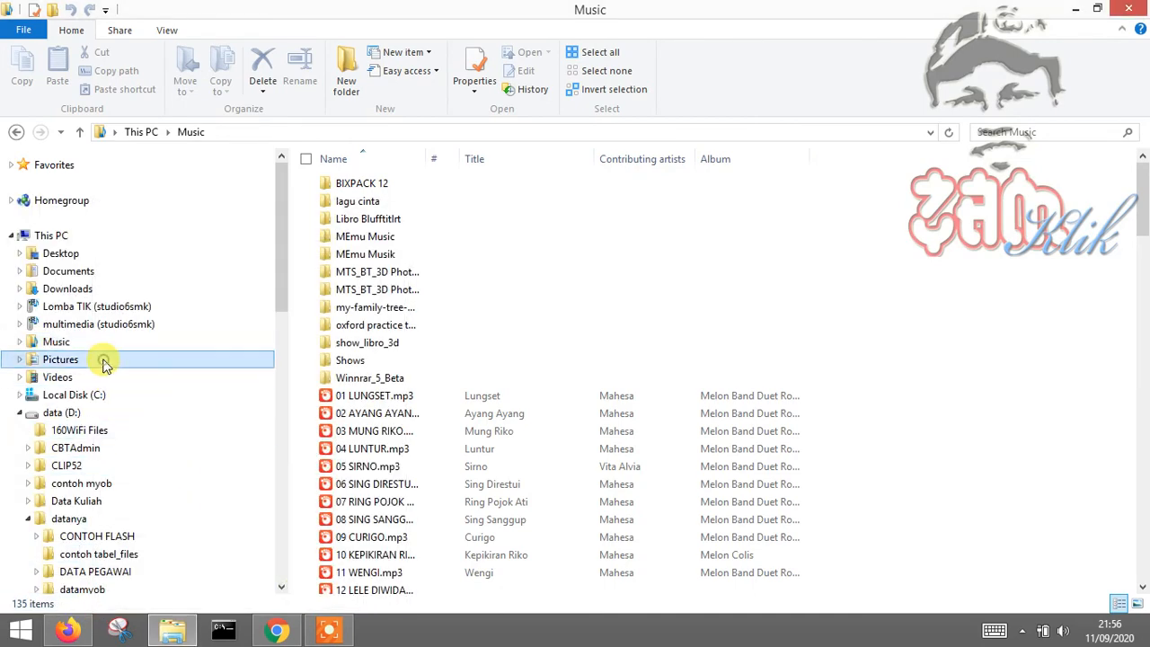
Step: Choose D:\datanya\pictures as the new location in the Pictures folder's properties
{"action": "left_click", "coordinate": [106, 361]}
{"action": "right_click", "coordinate": [104, 363]}
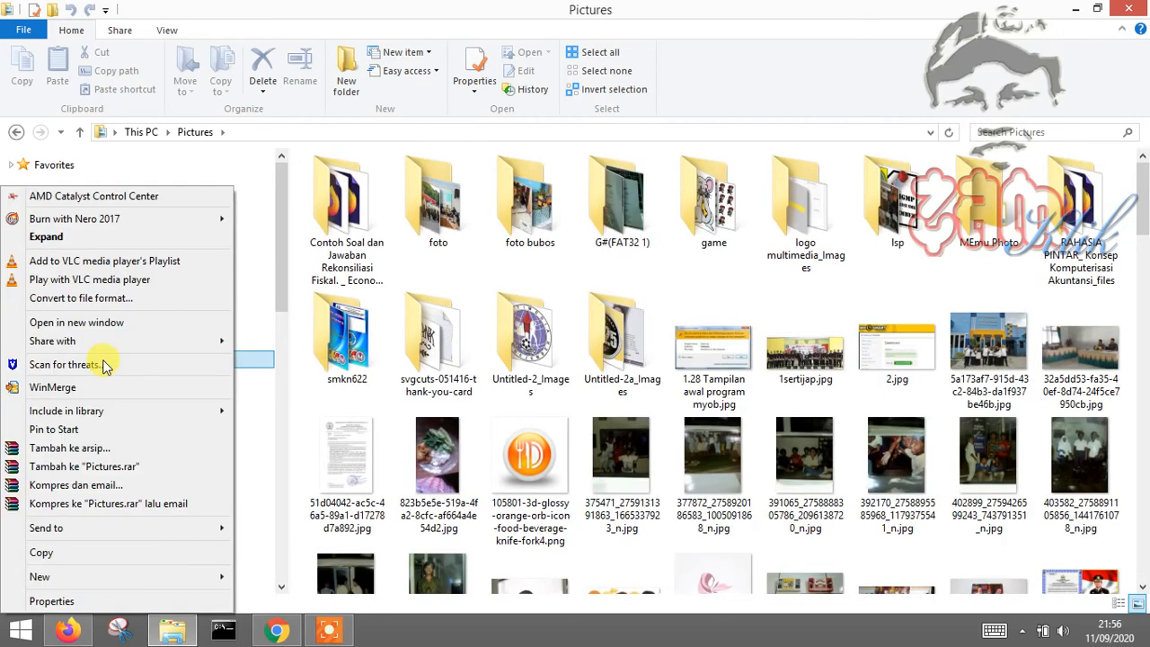
{"action": "left_click", "coordinate": [132, 600]}
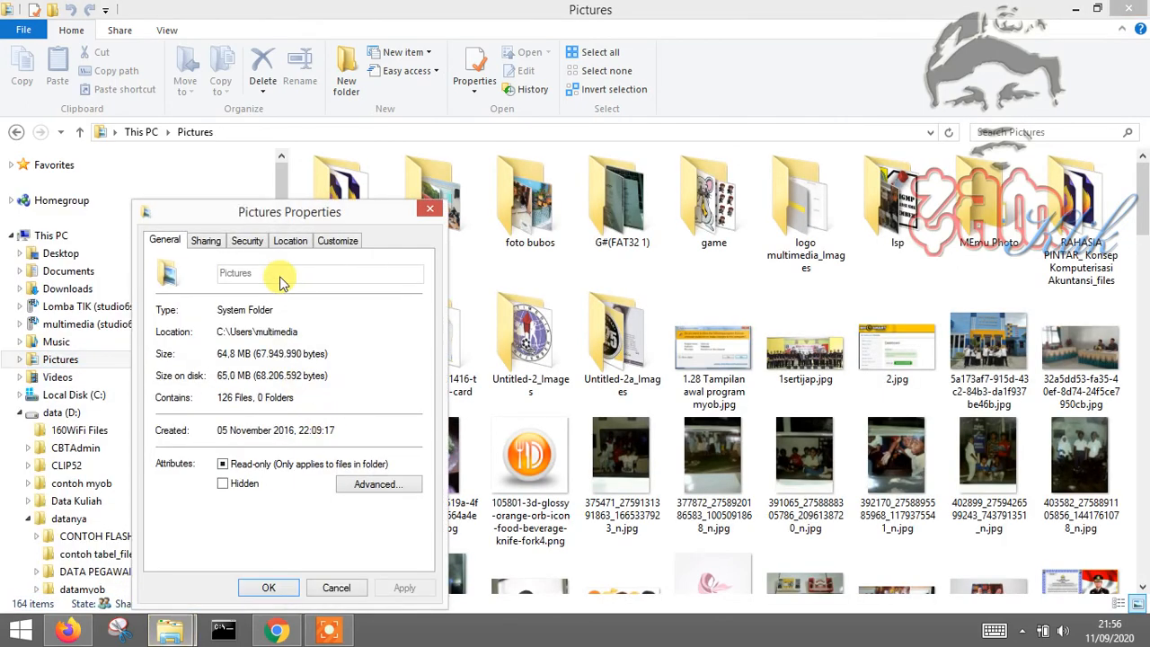
{"action": "left_click", "coordinate": [288, 240]}
{"action": "left_click", "coordinate": [297, 392]}
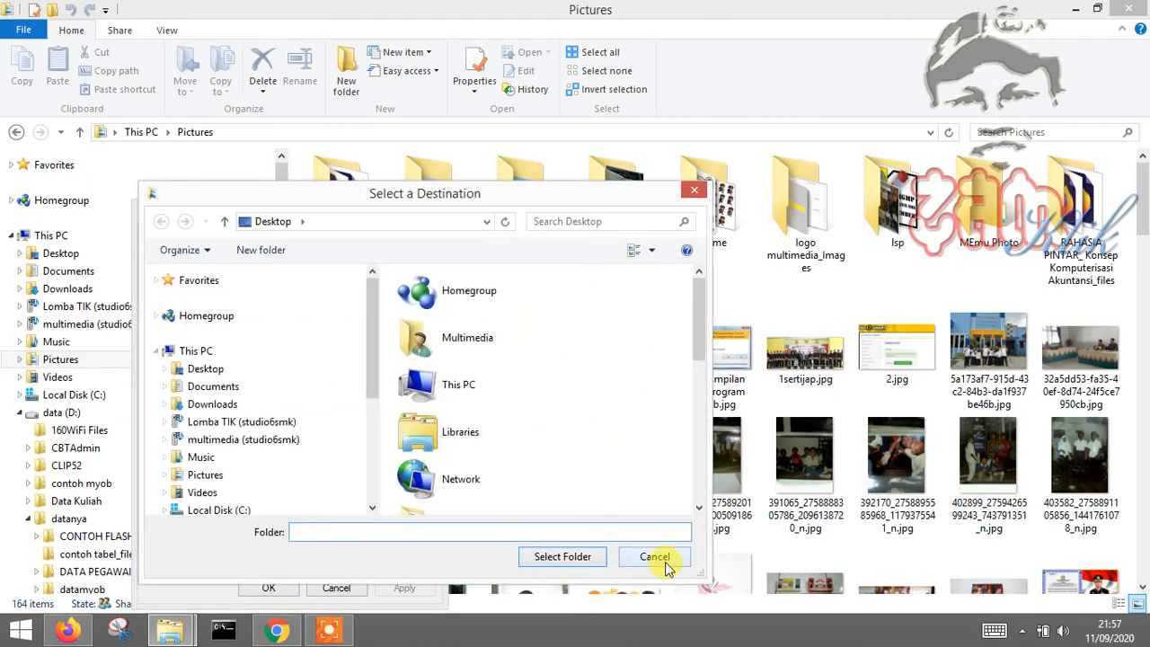
{"action": "left_click", "coordinate": [372, 459]}
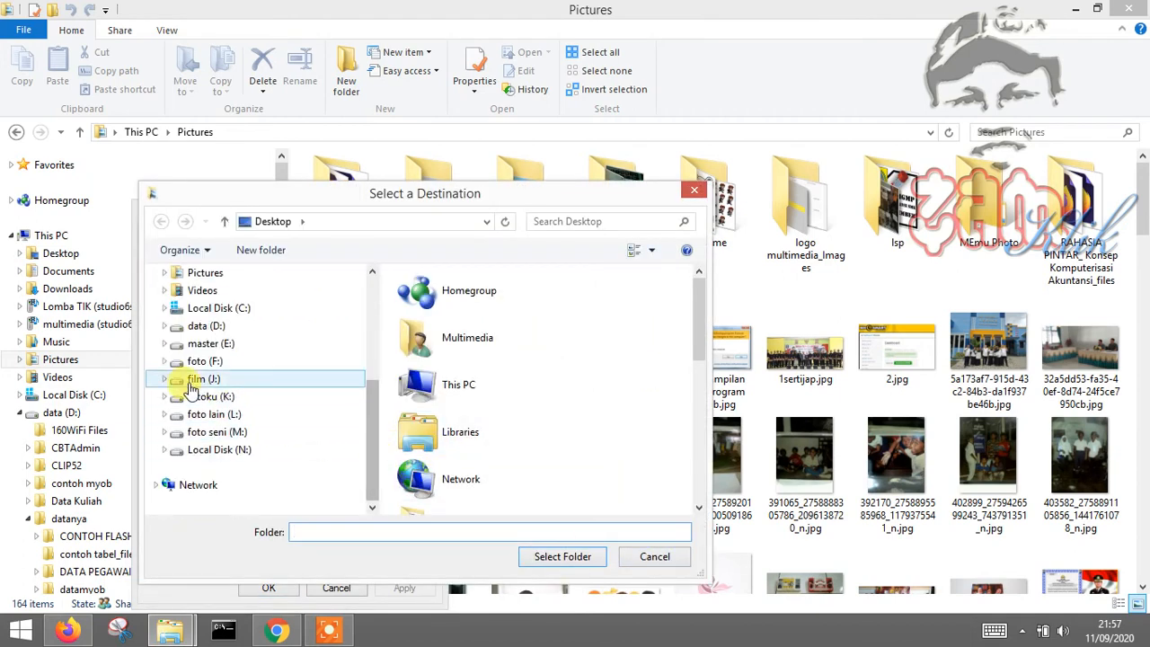
{"action": "left_click", "coordinate": [166, 326]}
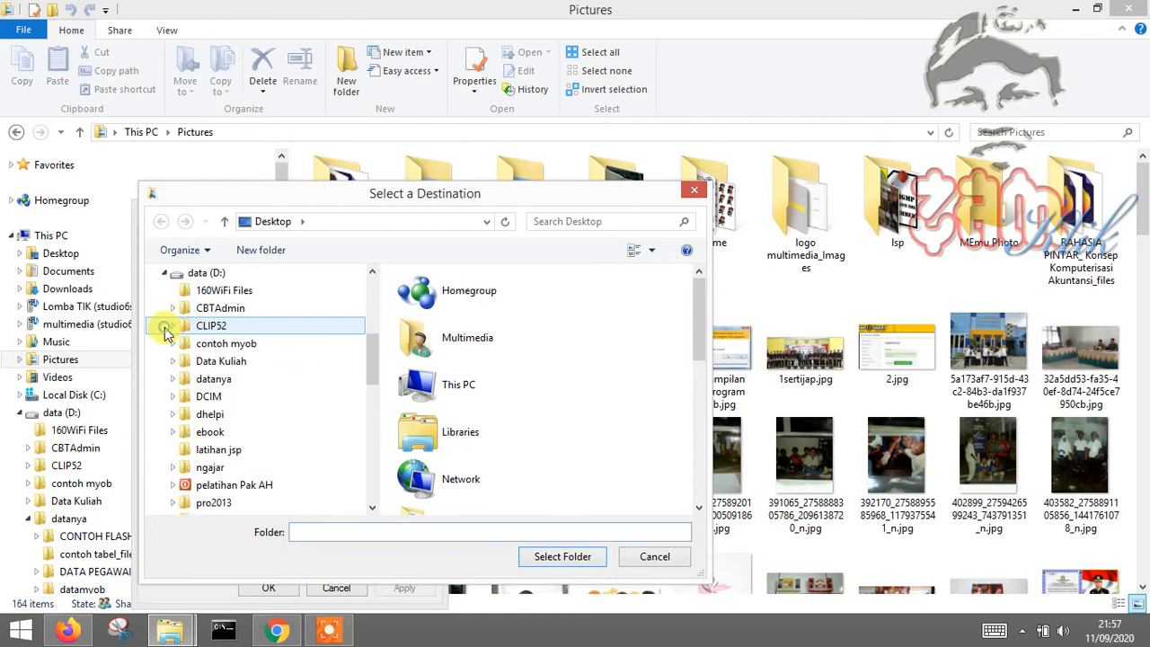
{"action": "left_click", "coordinate": [174, 379]}
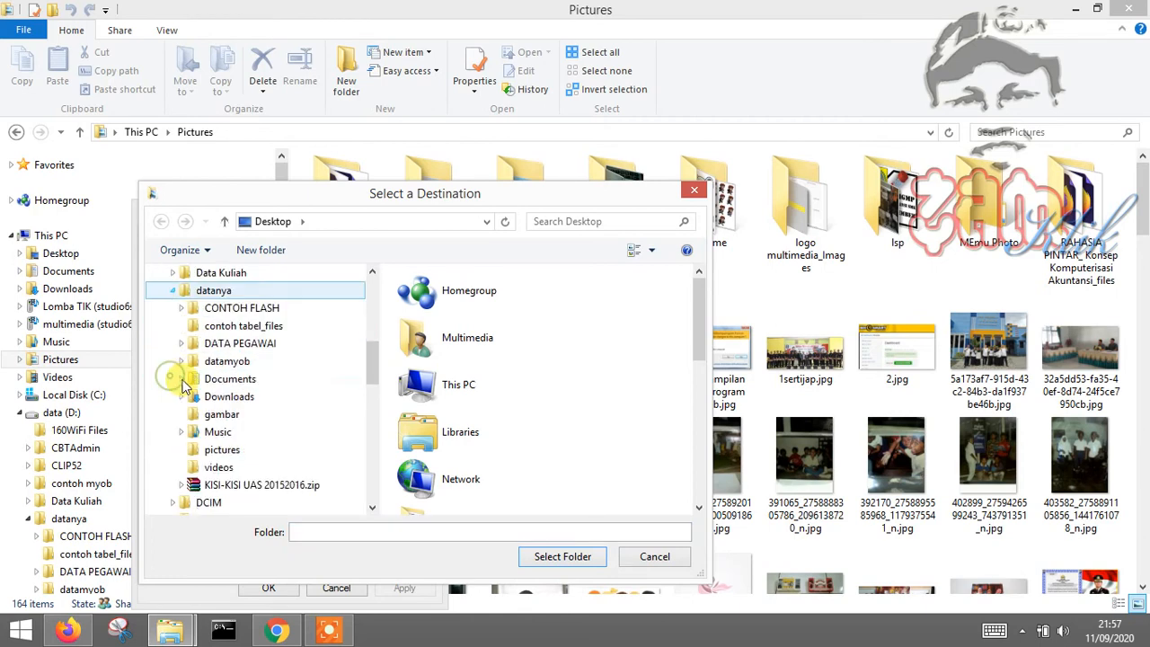
{"action": "left_click", "coordinate": [226, 449]}
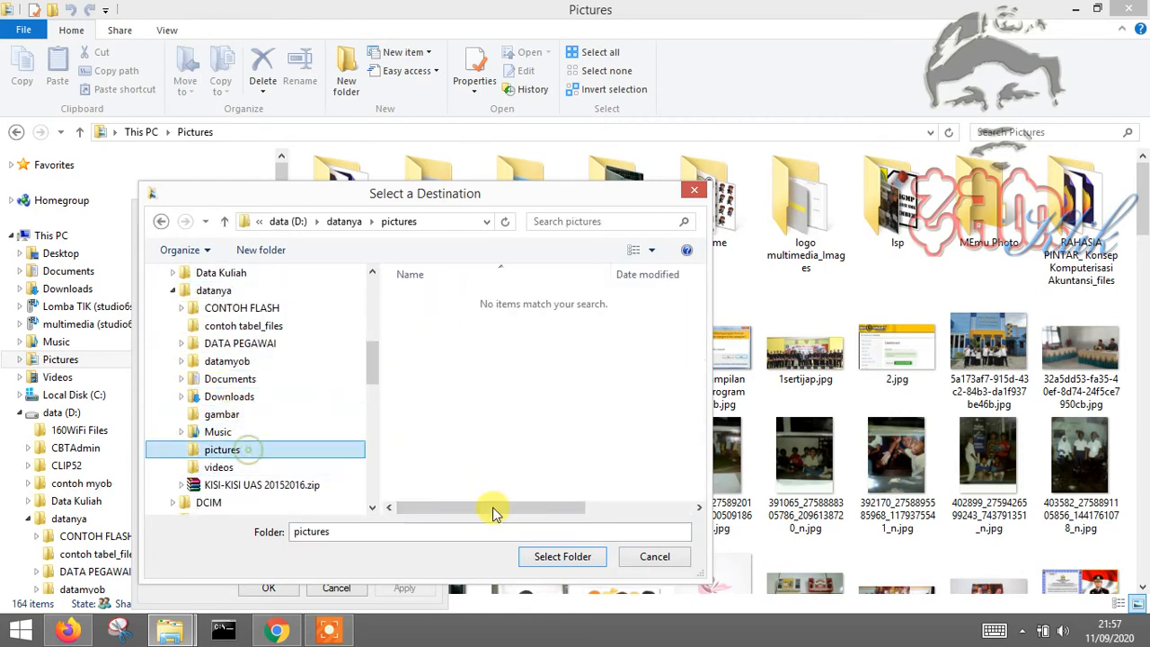
{"action": "left_click", "coordinate": [562, 556]}
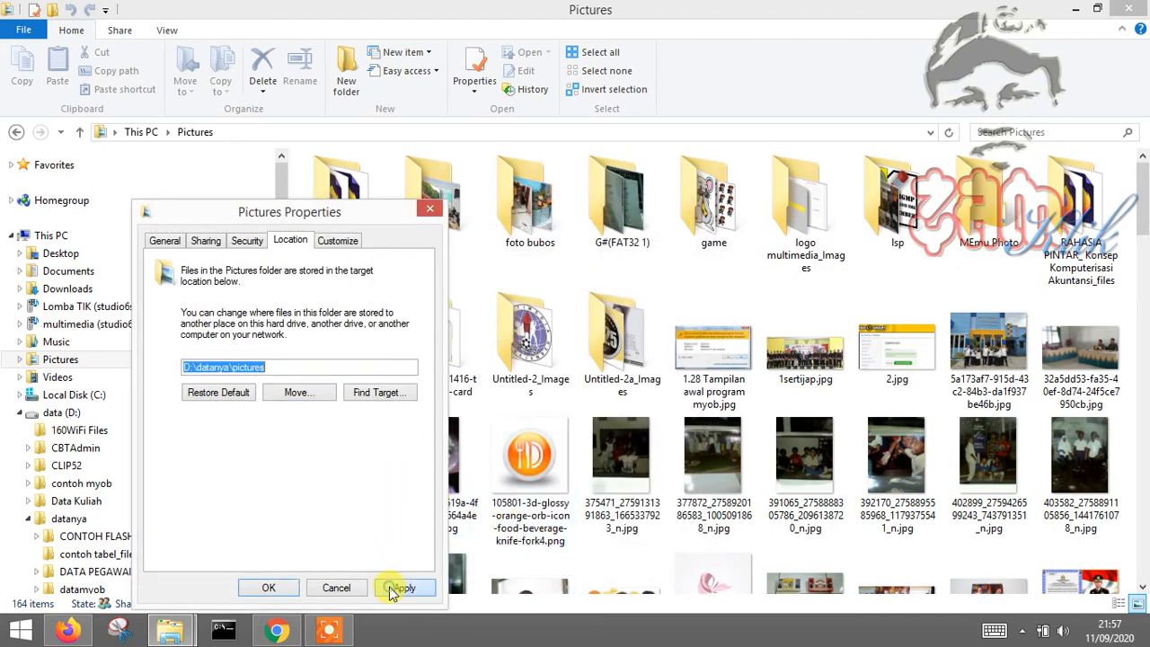
Step: Apply the new Pictures location, move all files from the old location, and close the properties
{"action": "left_click", "coordinate": [402, 589]}
{"action": "left_click", "coordinate": [641, 349]}
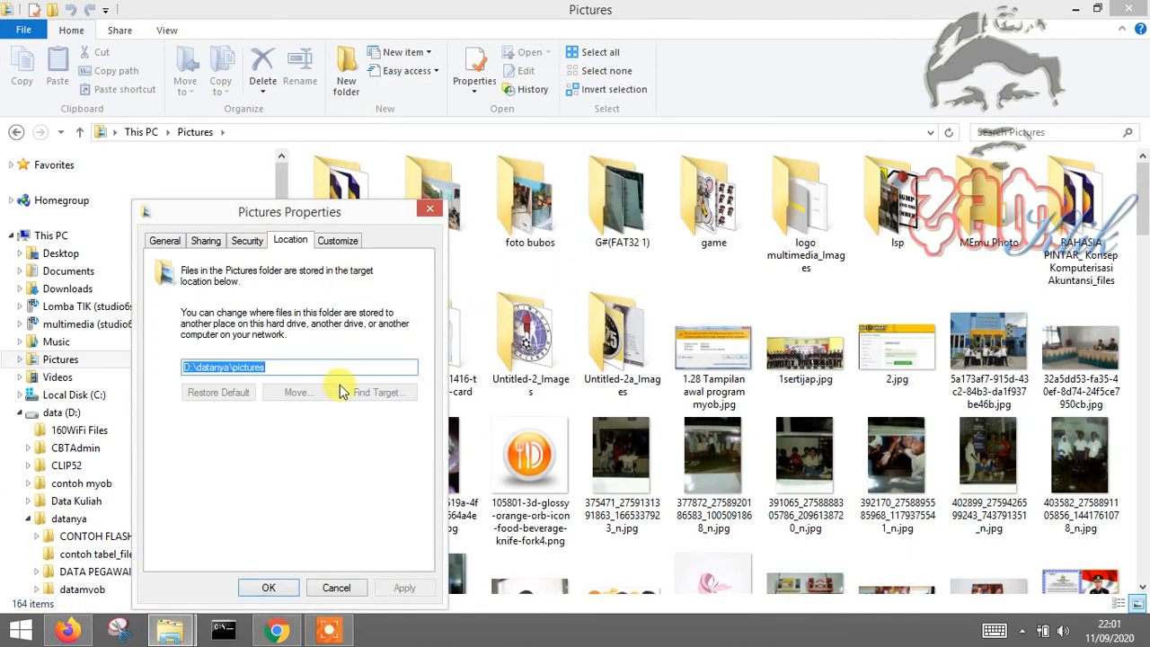
{"action": "left_click", "coordinate": [270, 587]}
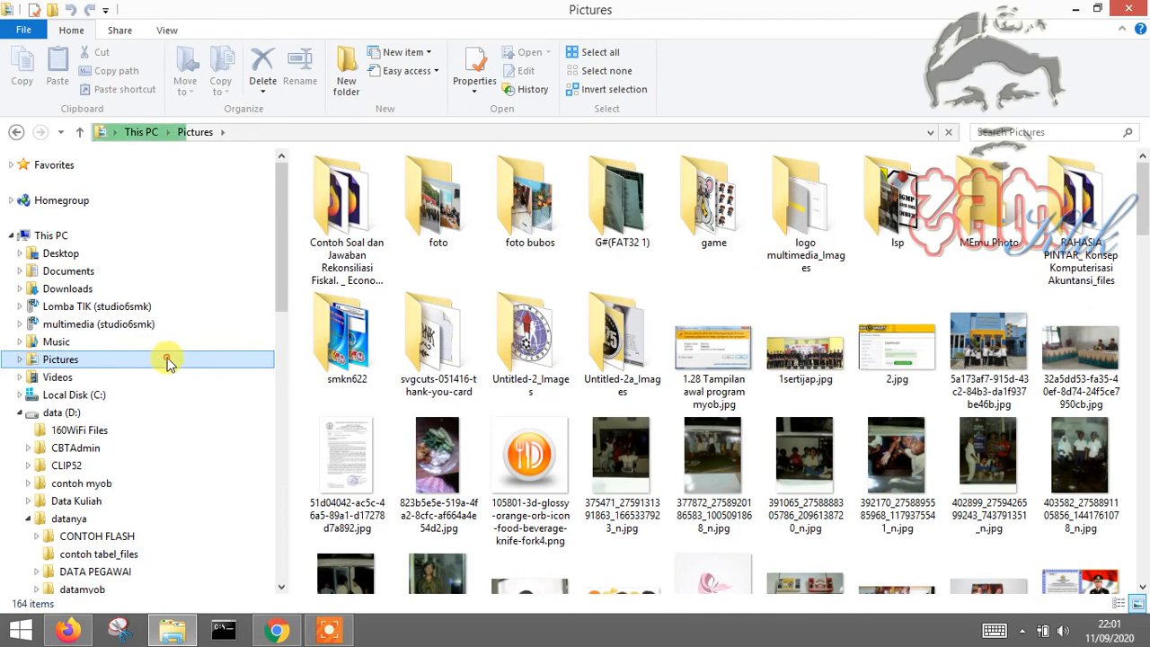
Step: Check the moved Pictures folder's location and size, and view the drives' free space in This PC
{"action": "right_click", "coordinate": [167, 359]}
{"action": "left_click", "coordinate": [135, 603]}
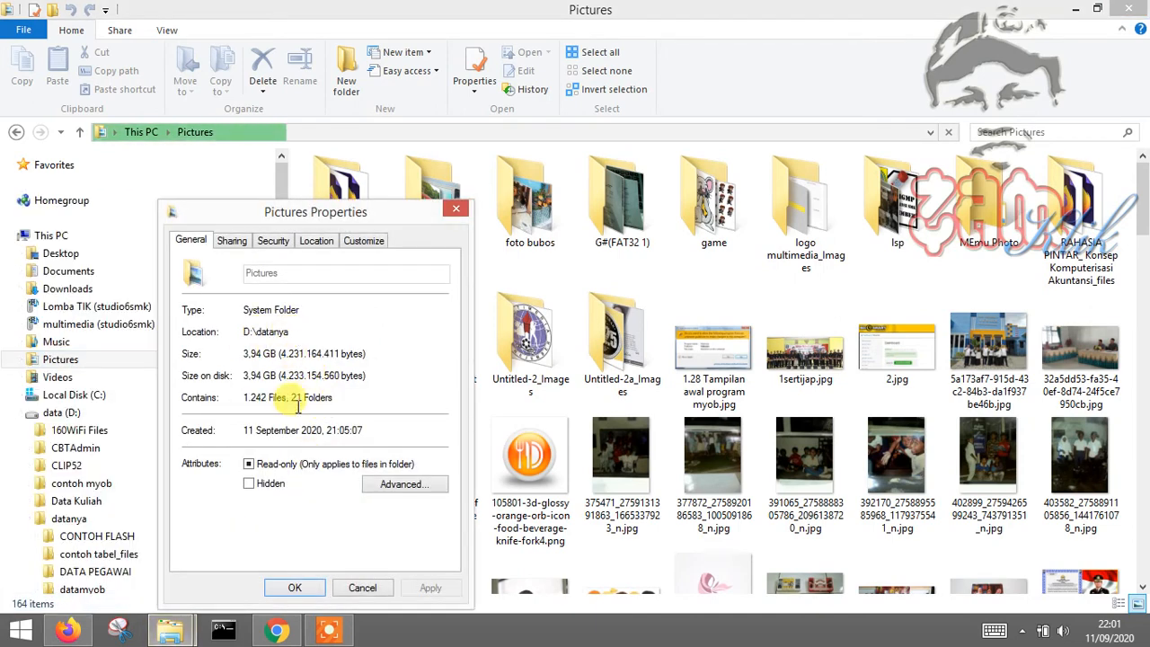
{"action": "left_click", "coordinate": [360, 587]}
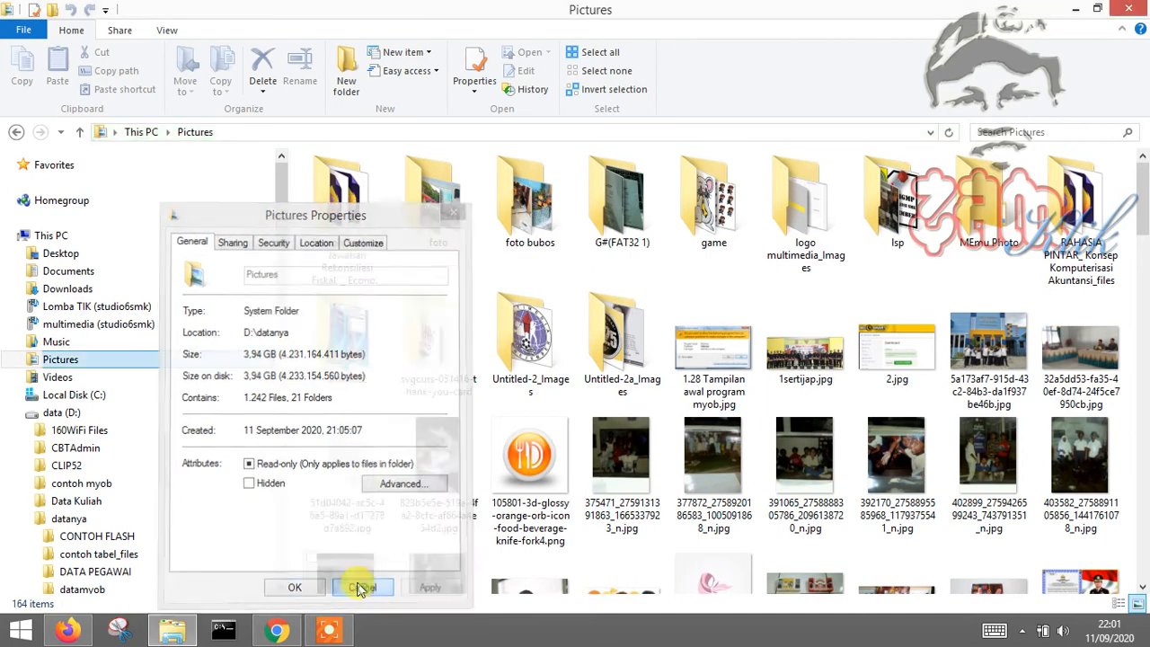
{"action": "left_click", "coordinate": [123, 239]}
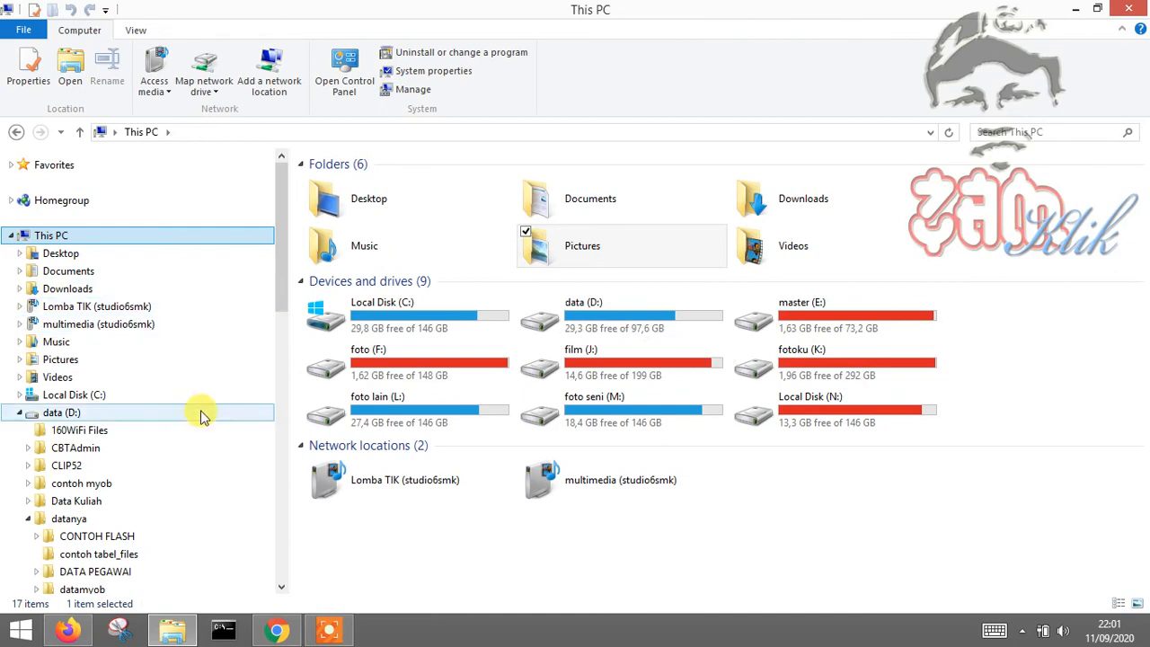
Step: Recheck the Pictures folder's properties and close them without changes
{"action": "scroll", "coordinate": [189, 422], "scroll_direction": "down", "scroll_amount": 1}
{"action": "left_click", "coordinate": [116, 299]}
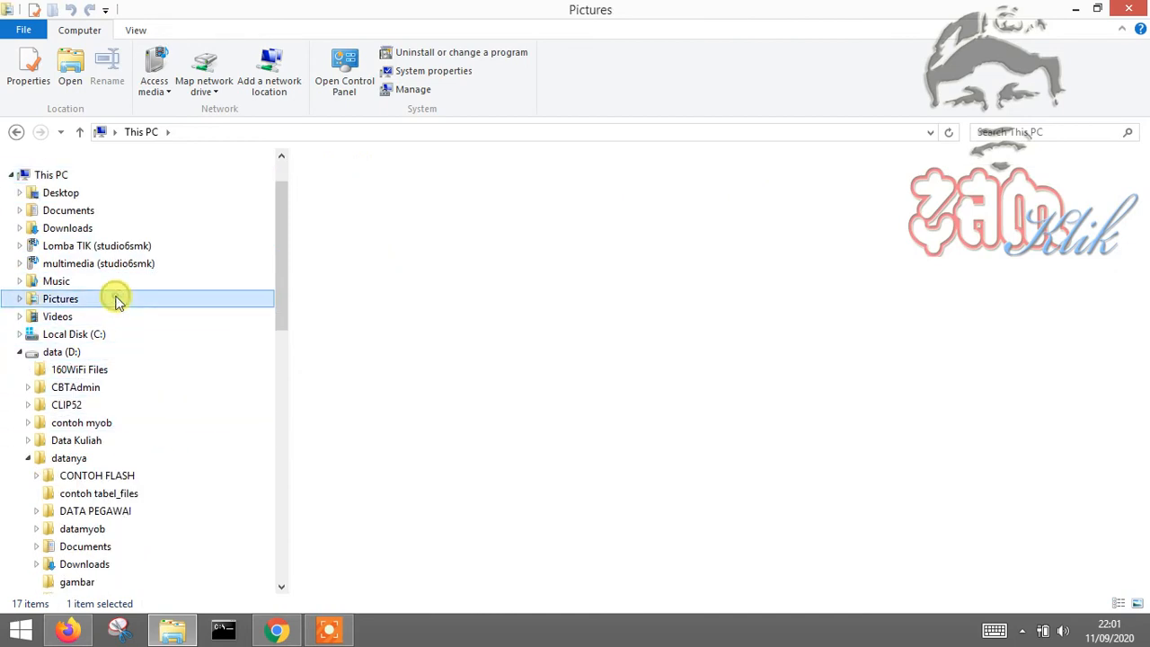
{"action": "right_click", "coordinate": [116, 299]}
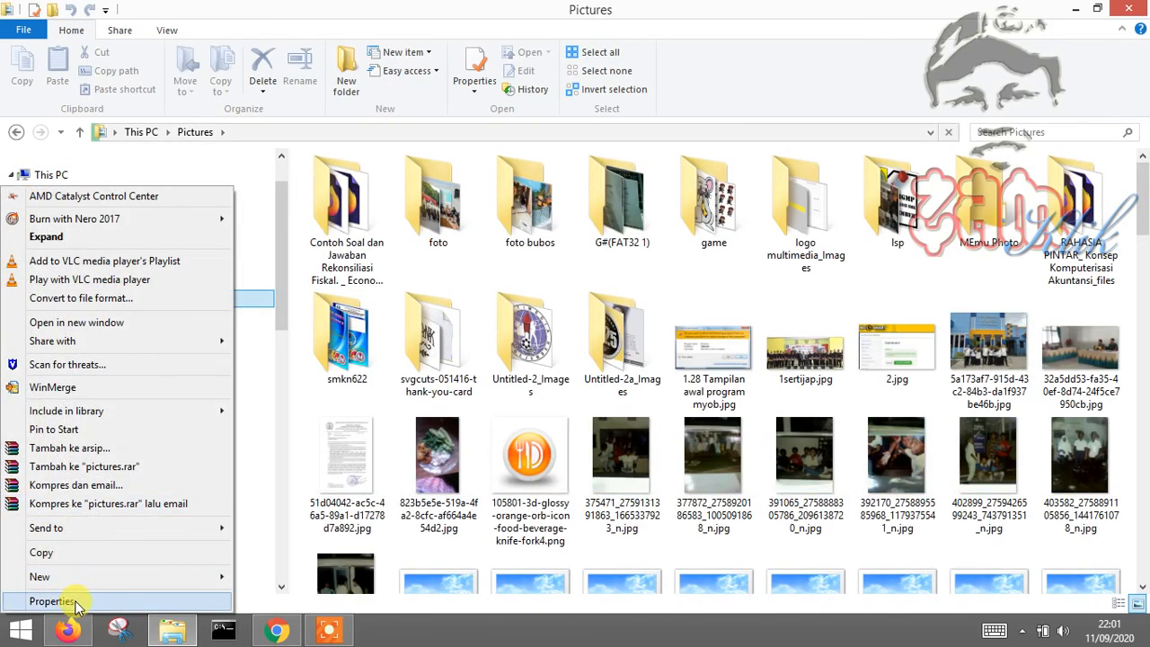
{"action": "left_click", "coordinate": [79, 600]}
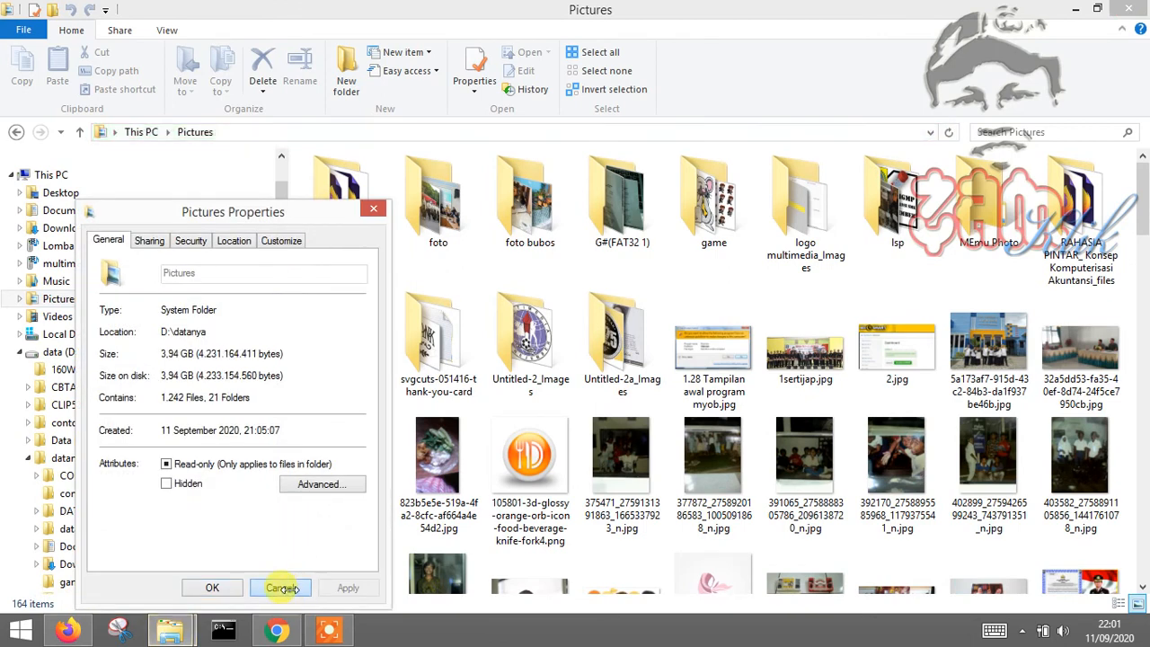
{"action": "left_click", "coordinate": [280, 588]}
Step: Check the Videos folder's location and size in its properties and close them without changes
{"action": "left_click", "coordinate": [107, 321]}
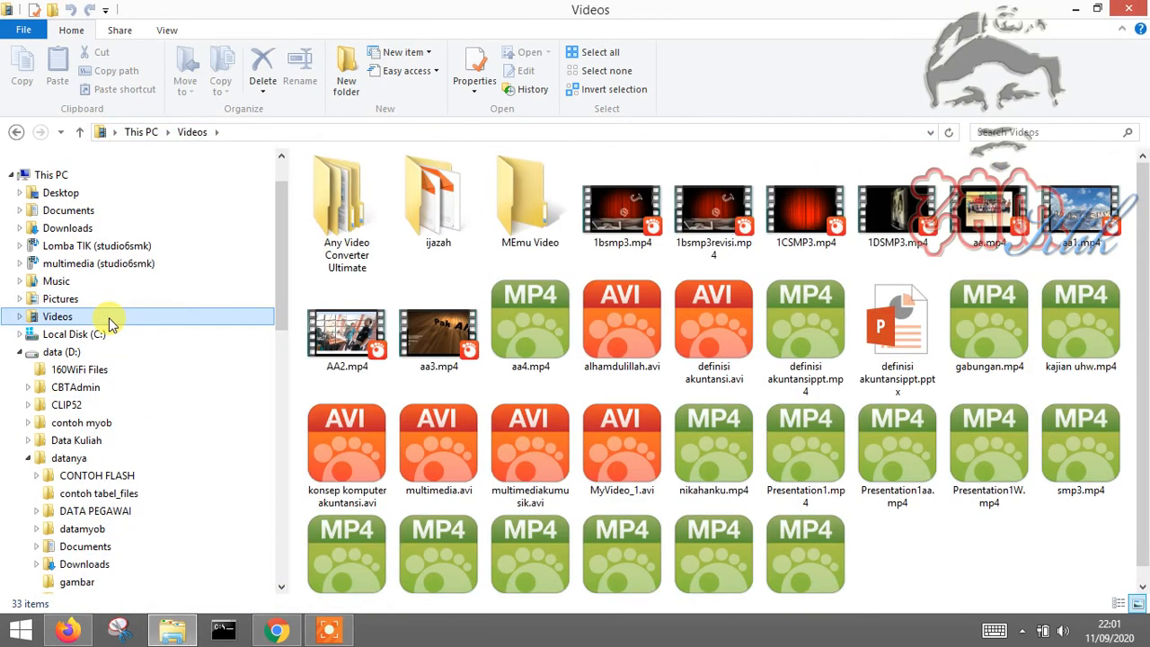
{"action": "right_click", "coordinate": [108, 319]}
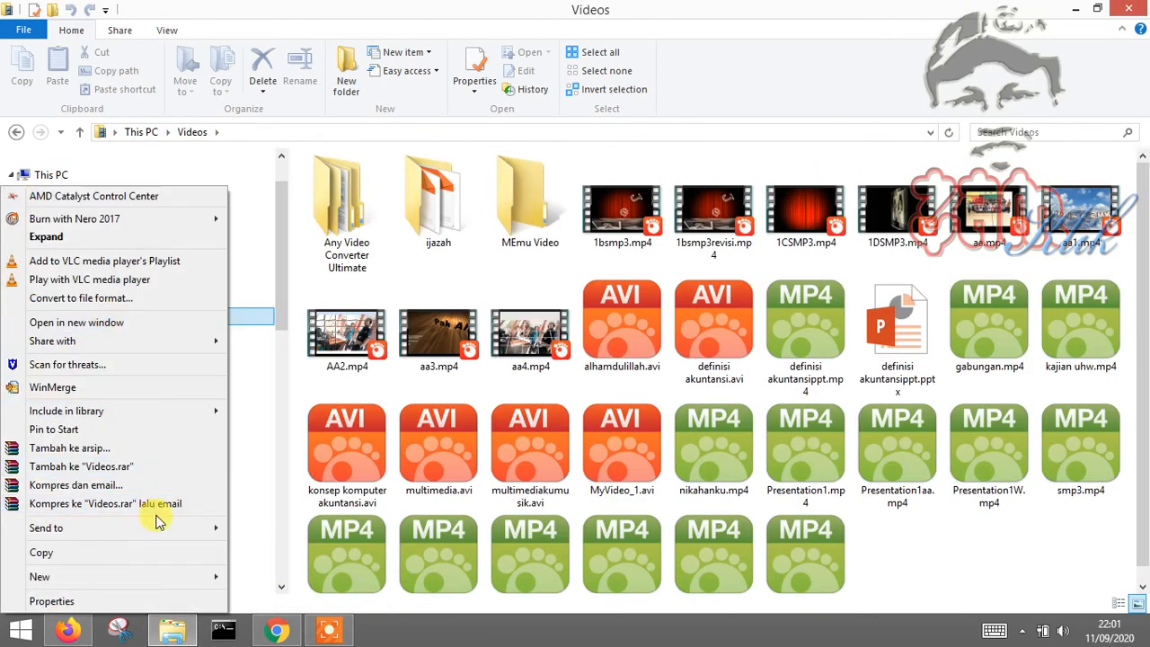
{"action": "left_click", "coordinate": [149, 601]}
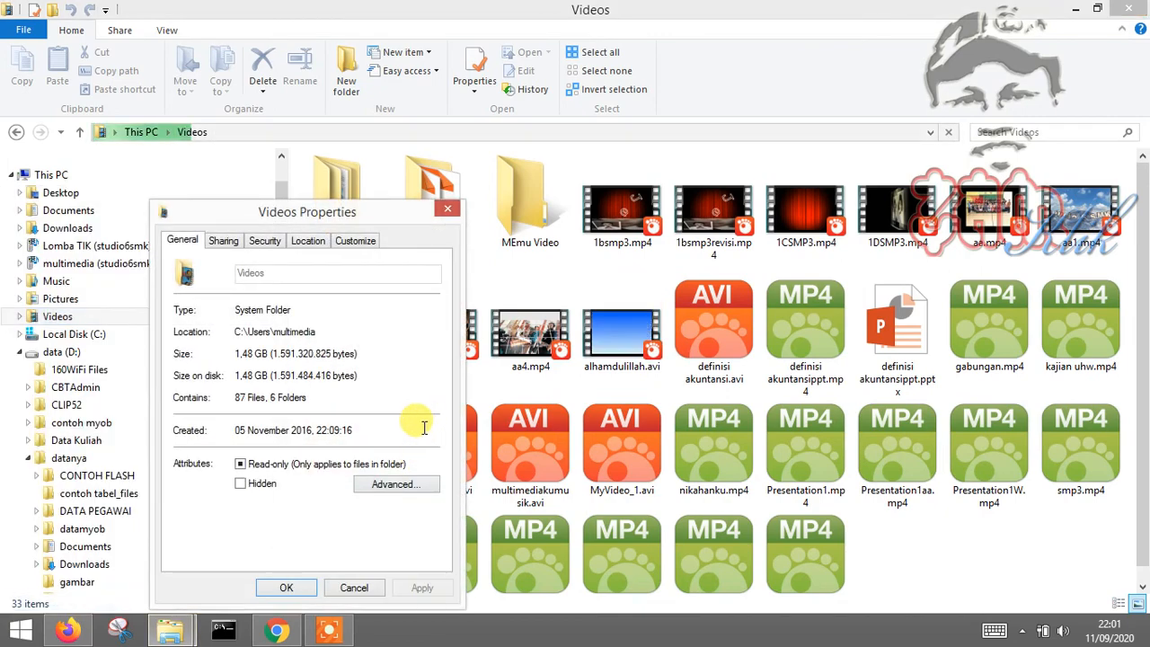
{"action": "left_click", "coordinate": [351, 589]}
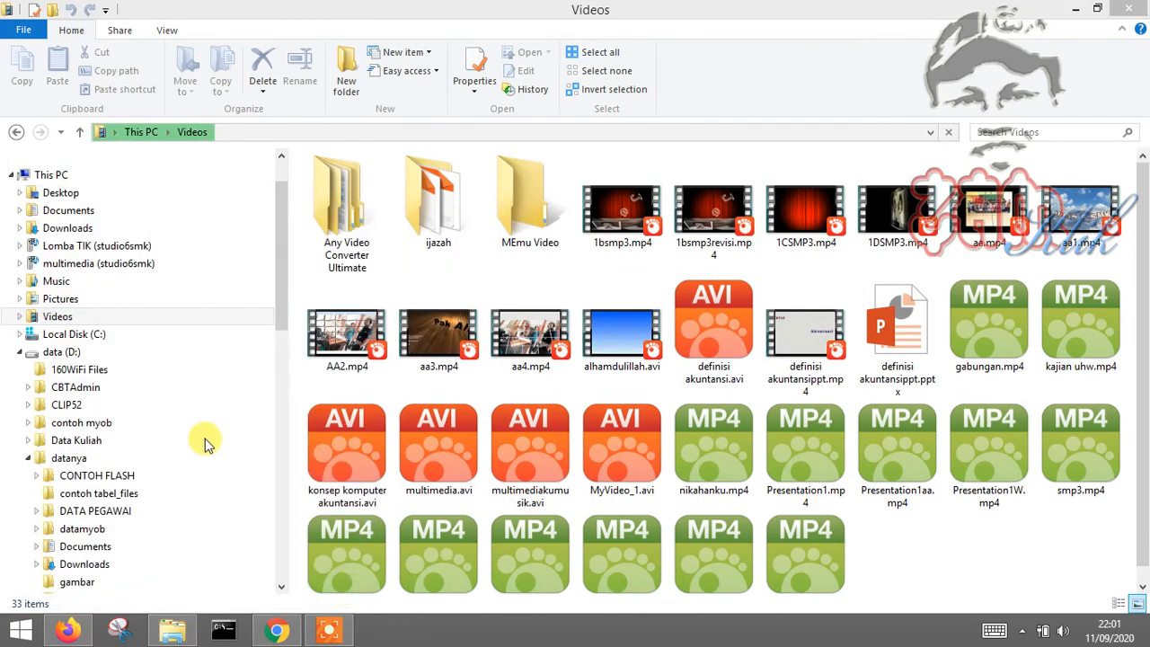
Step: Choose the videos folder inside datanya on drive D: as the new location of the Videos user folder
{"action": "right_click", "coordinate": [135, 323]}
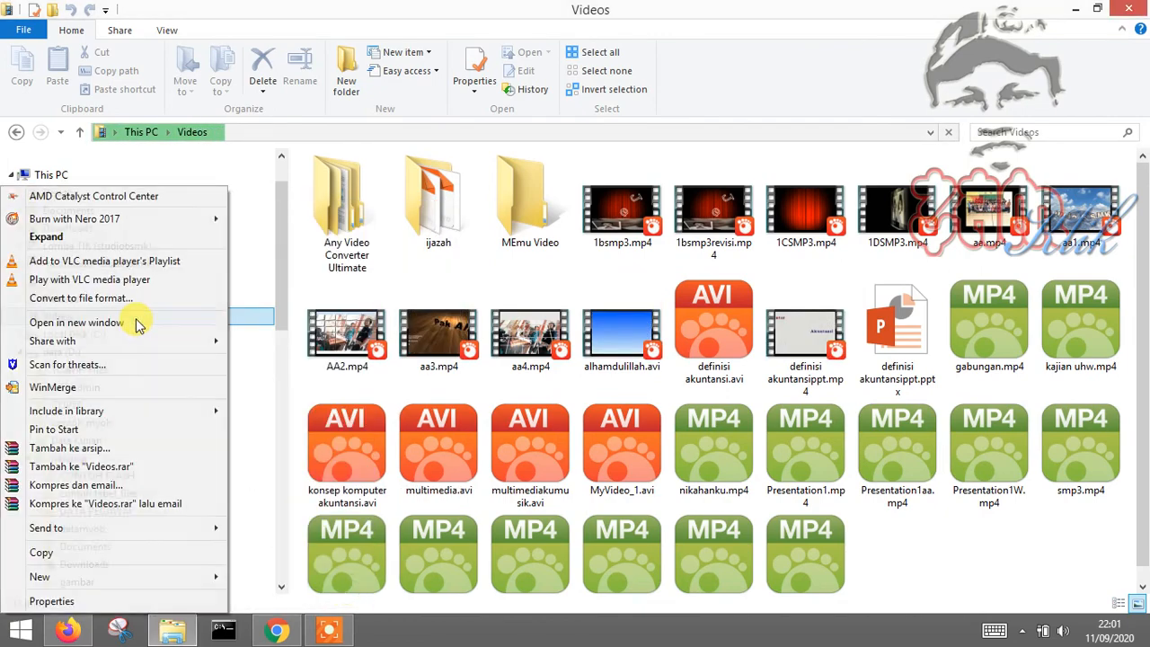
{"action": "left_click", "coordinate": [82, 605]}
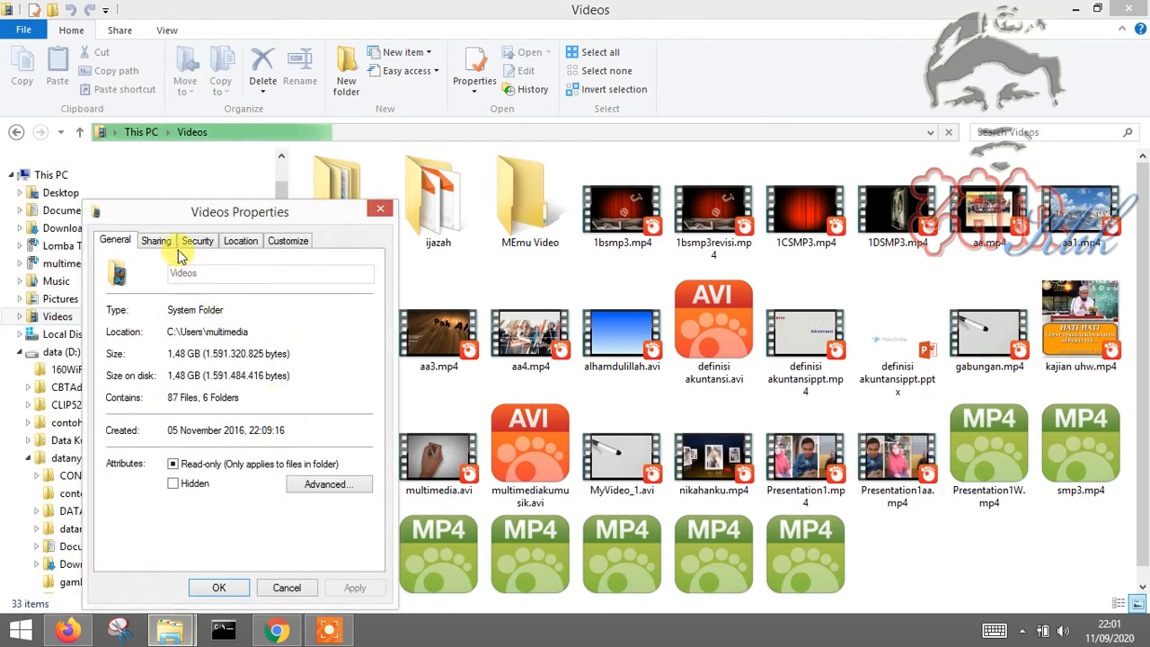
{"action": "left_click", "coordinate": [241, 241]}
{"action": "left_click", "coordinate": [251, 394]}
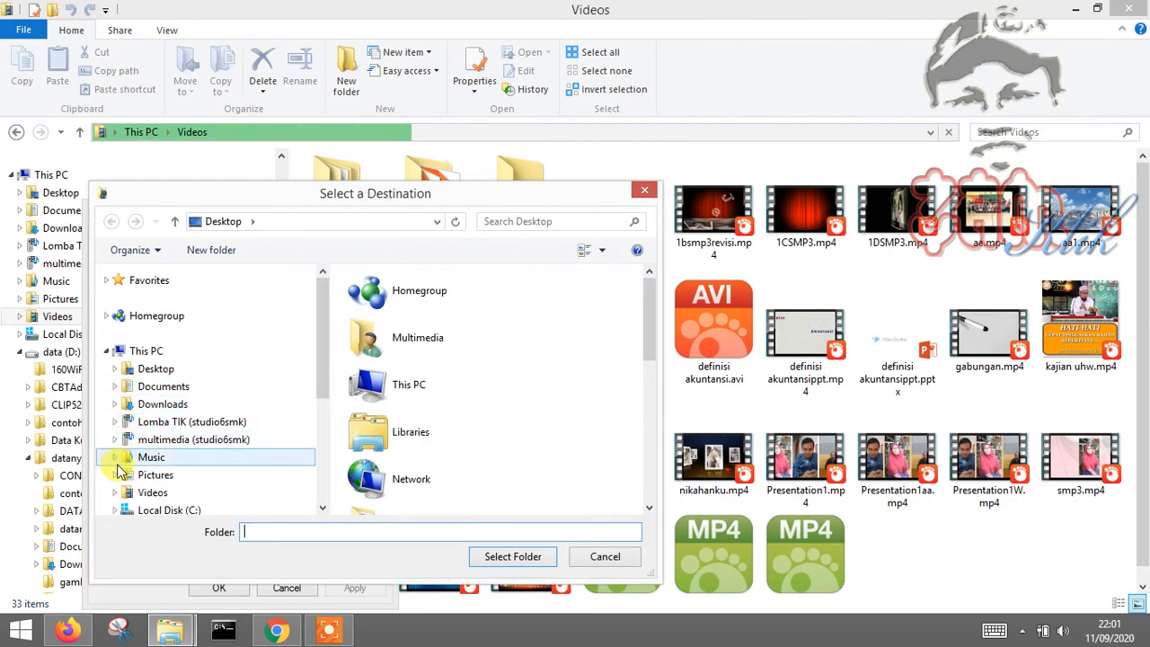
{"action": "left_click_drag", "start_coordinate": [322, 355], "coordinate": [320, 431]}
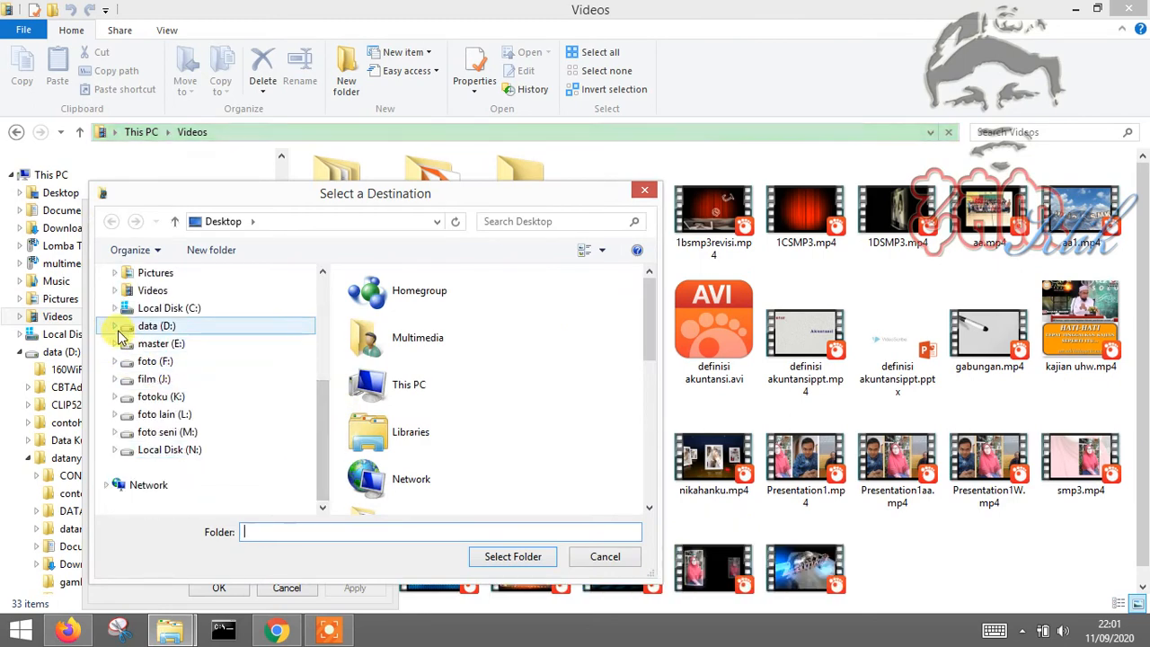
{"action": "left_click", "coordinate": [115, 327]}
{"action": "left_click", "coordinate": [123, 377]}
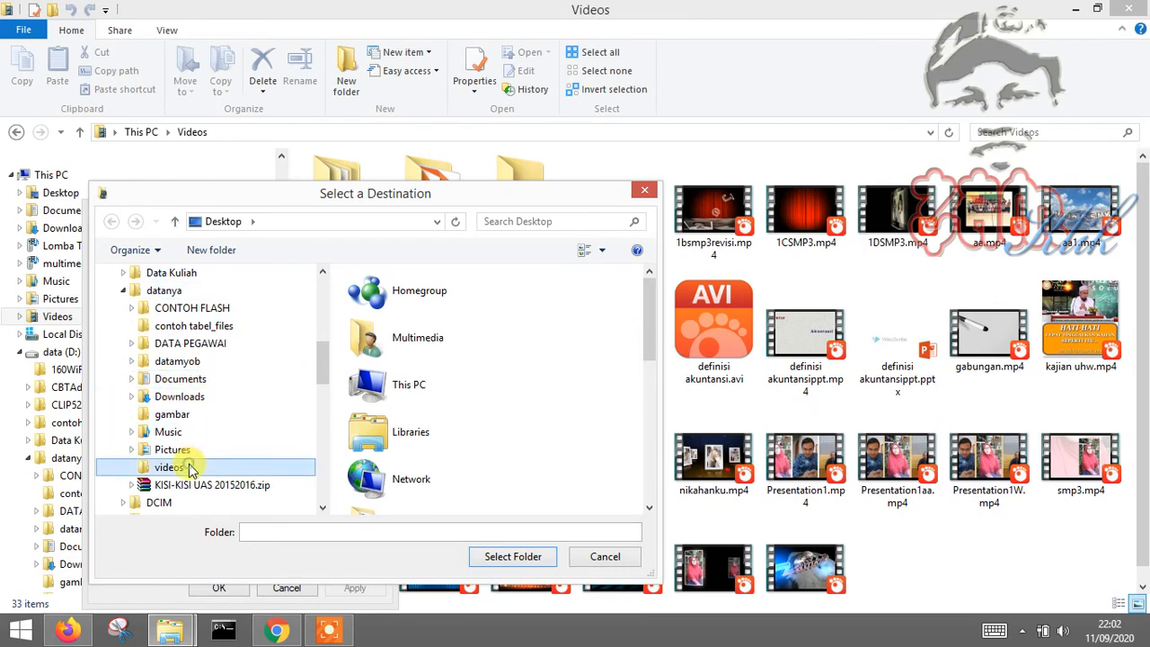
{"action": "left_click", "coordinate": [265, 471]}
{"action": "left_click", "coordinate": [513, 557]}
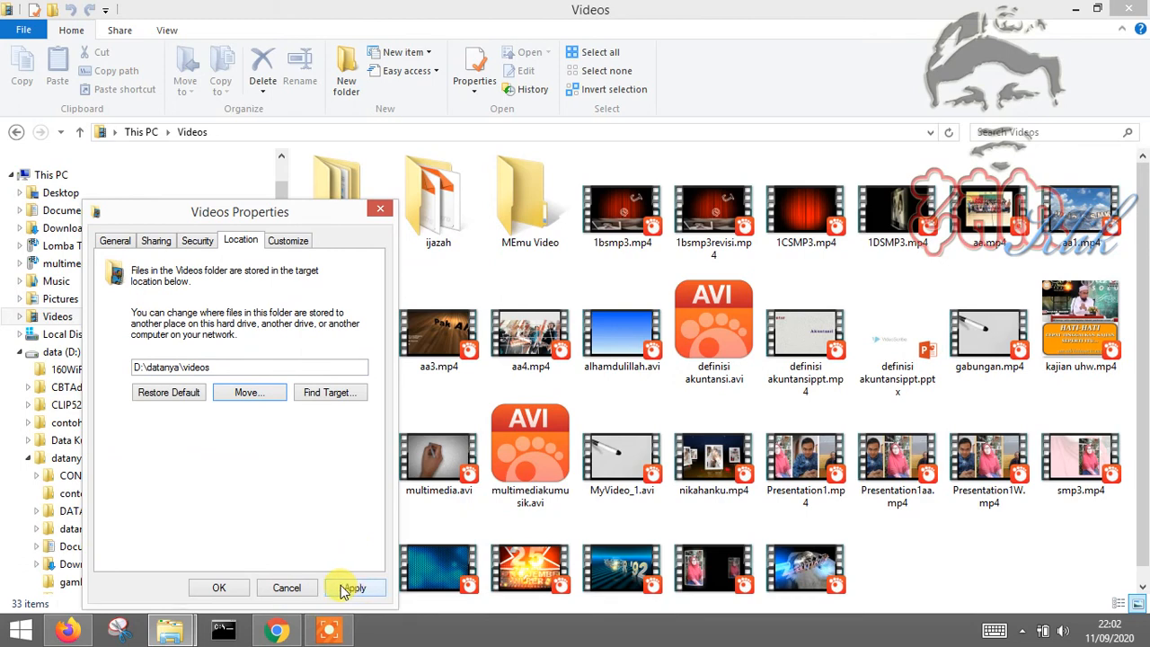
Step: Confirm the new Videos location, move all files from the old location, and close the properties
{"action": "left_click", "coordinate": [216, 591]}
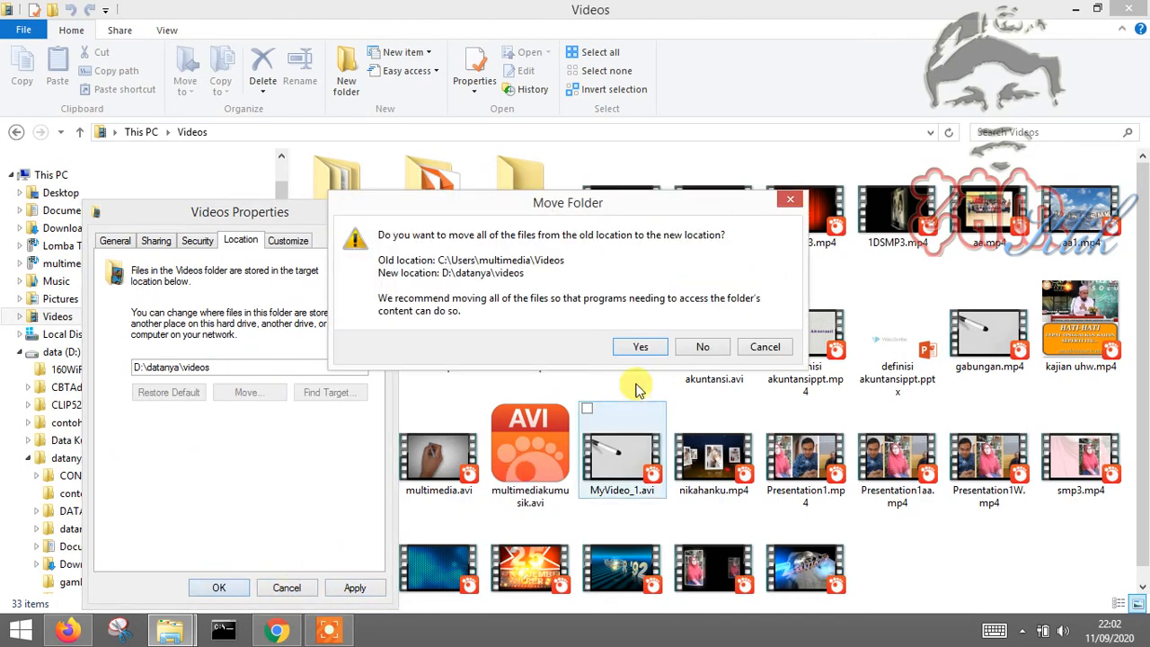
{"action": "left_click", "coordinate": [643, 349]}
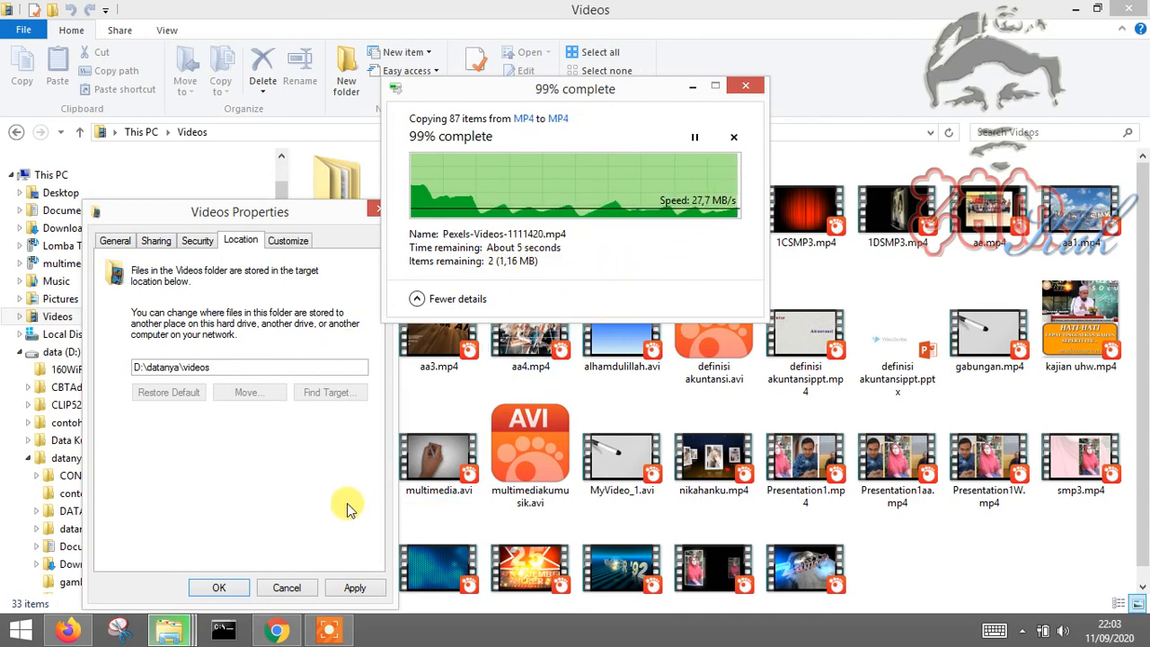
{"action": "left_click", "coordinate": [220, 589]}
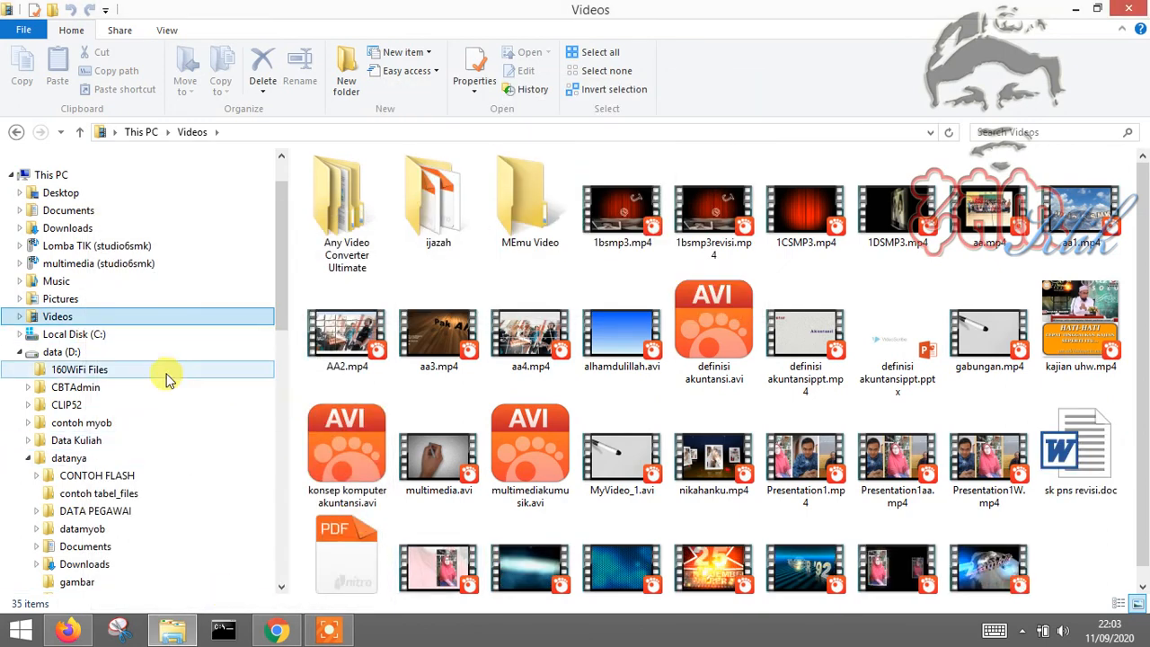
Step: Check the moved Videos folder's location and size in its properties and close them without changes
{"action": "right_click", "coordinate": [71, 319]}
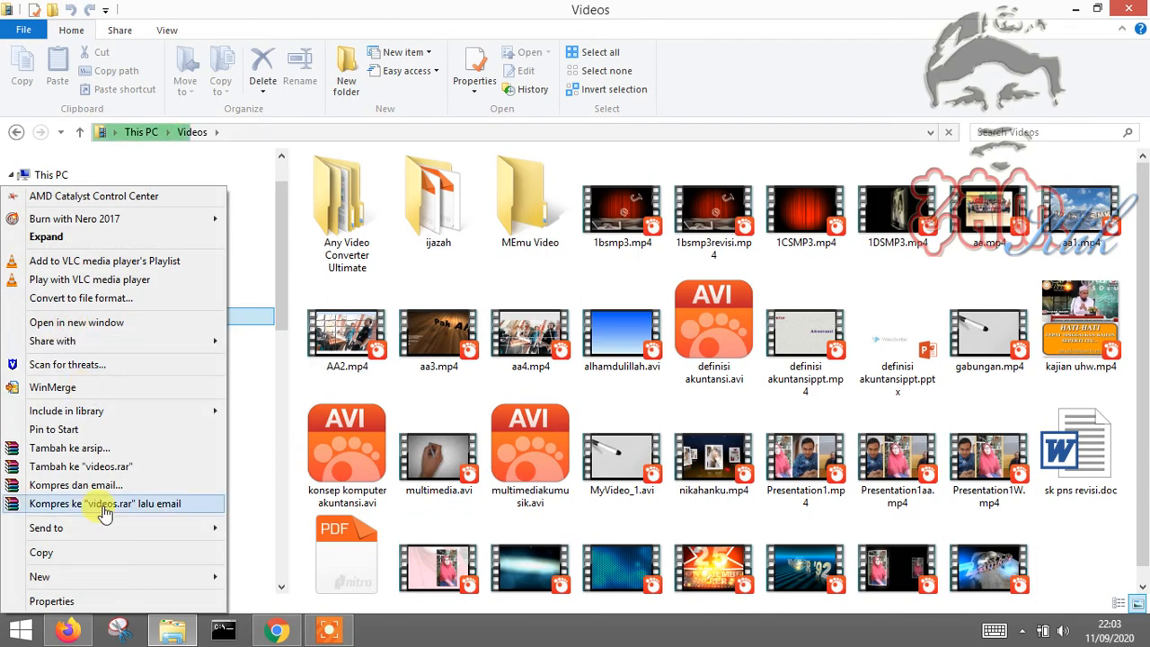
{"action": "left_click", "coordinate": [54, 601]}
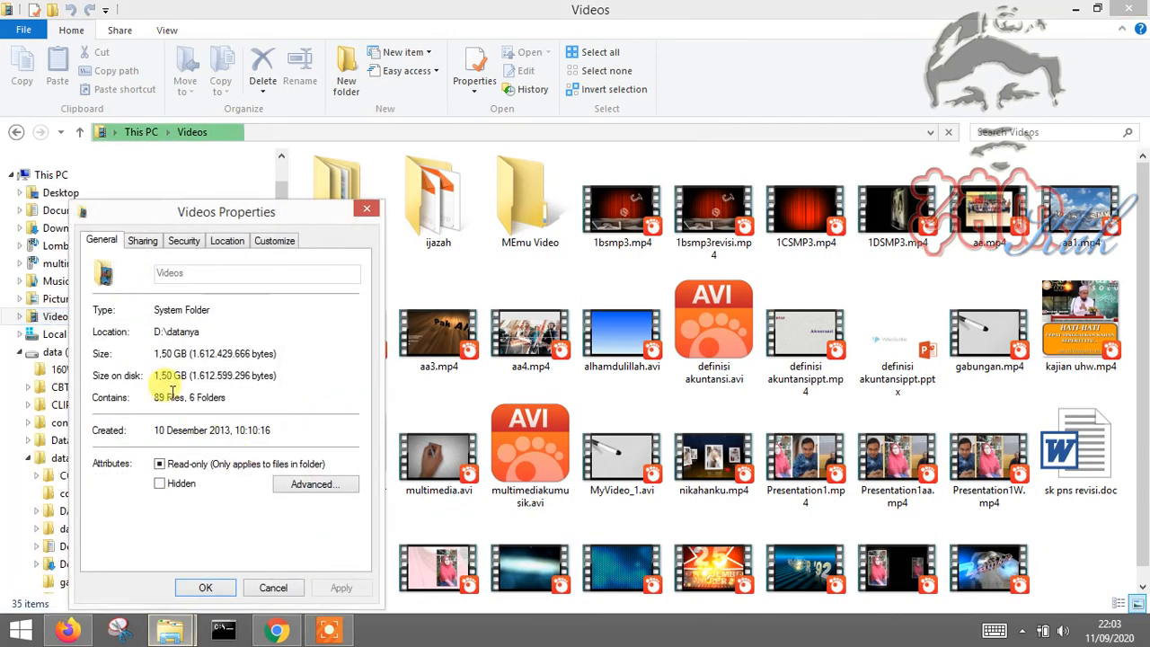
{"action": "left_click", "coordinate": [273, 587]}
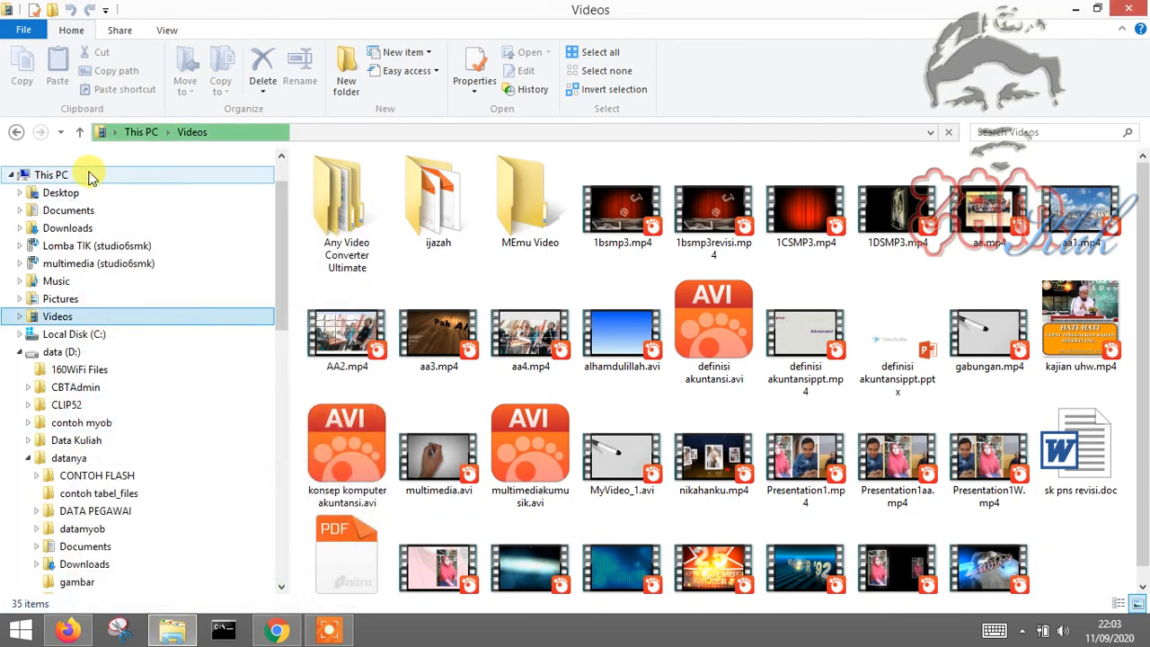
Step: View the free space of drives C: and D: in This PC
{"action": "left_click", "coordinate": [90, 175]}
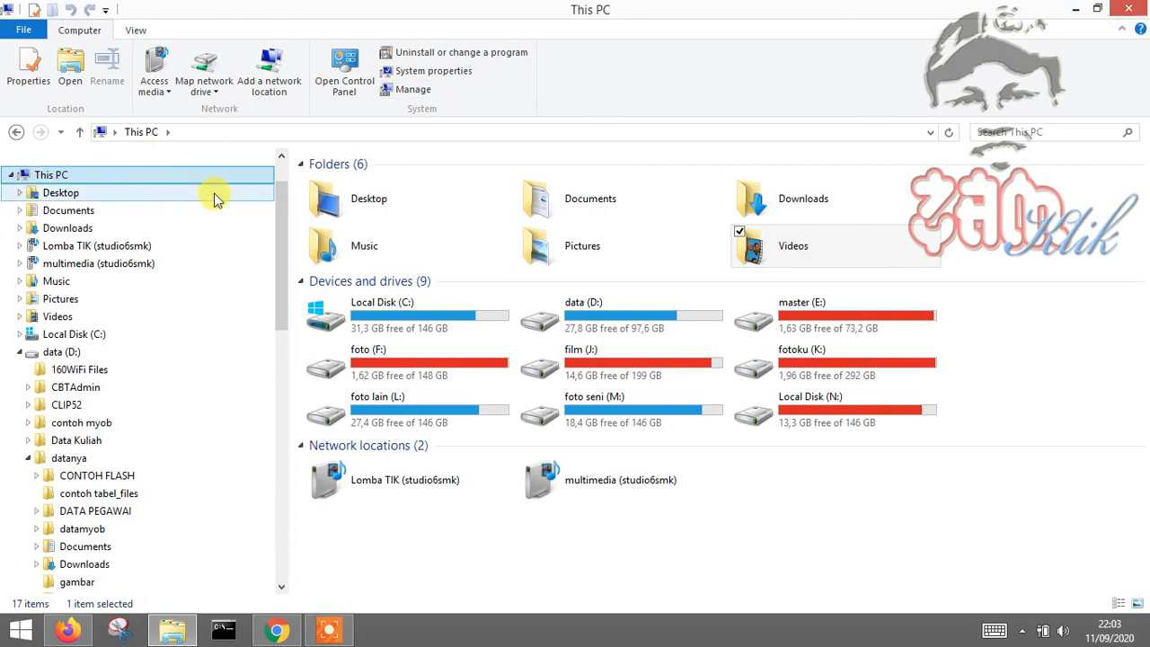
{"action": "left_click", "coordinate": [410, 319]}
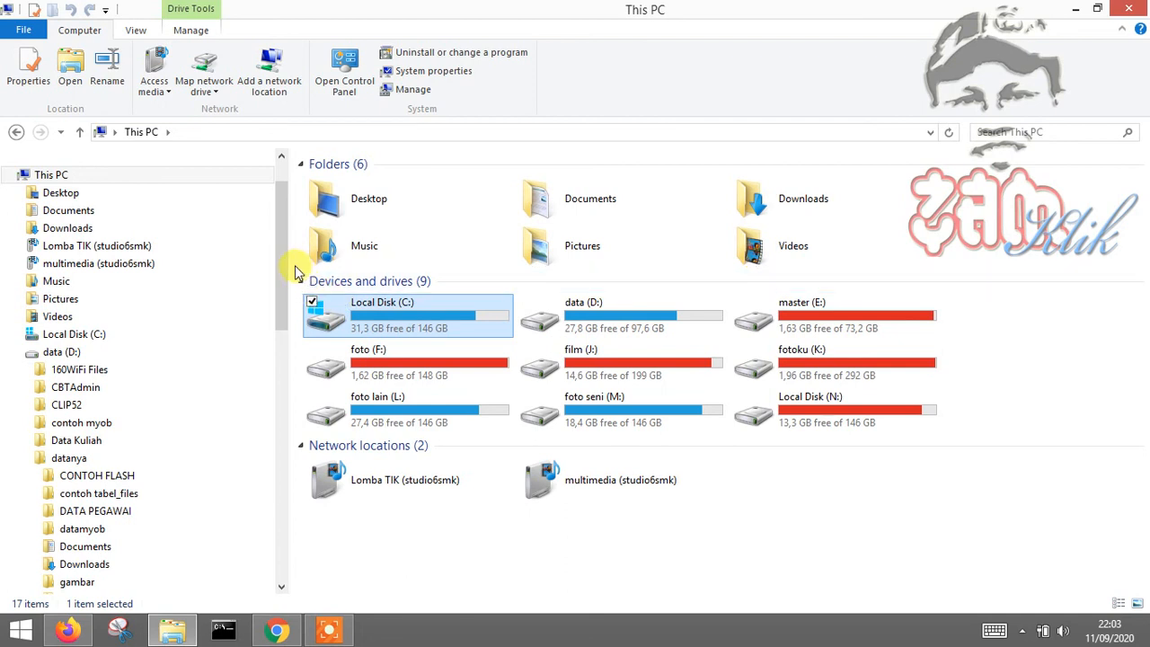
{"action": "scroll", "coordinate": [284, 234], "scroll_direction": "up", "scroll_amount": 1}
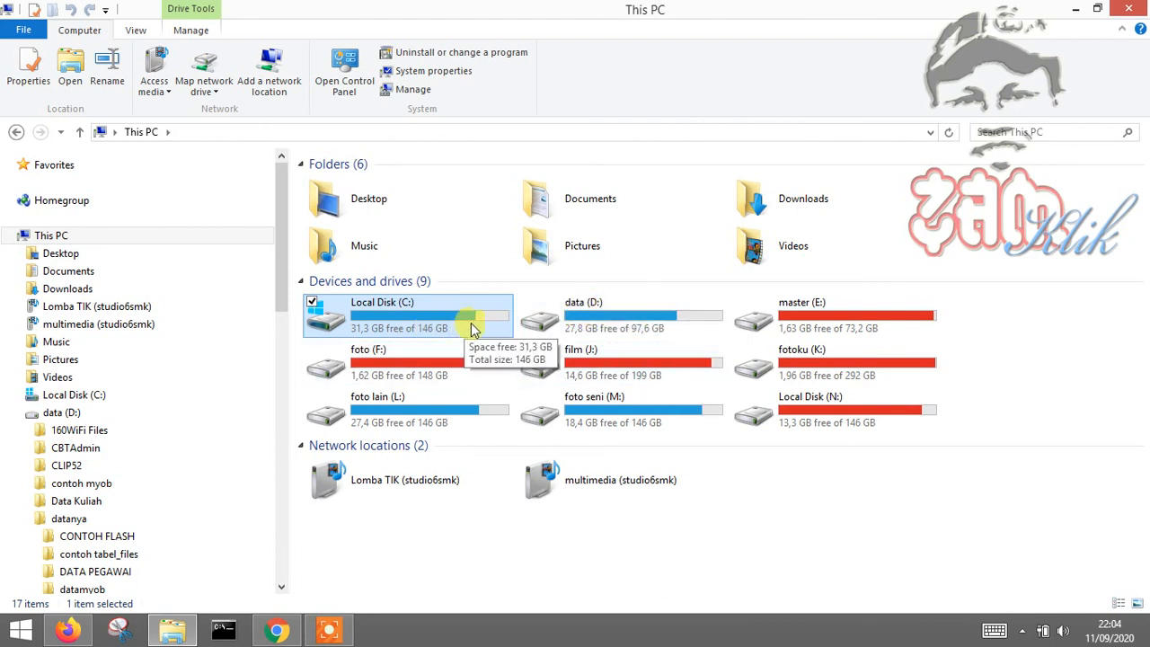
{"action": "mouse_move", "coordinate": [644, 361]}
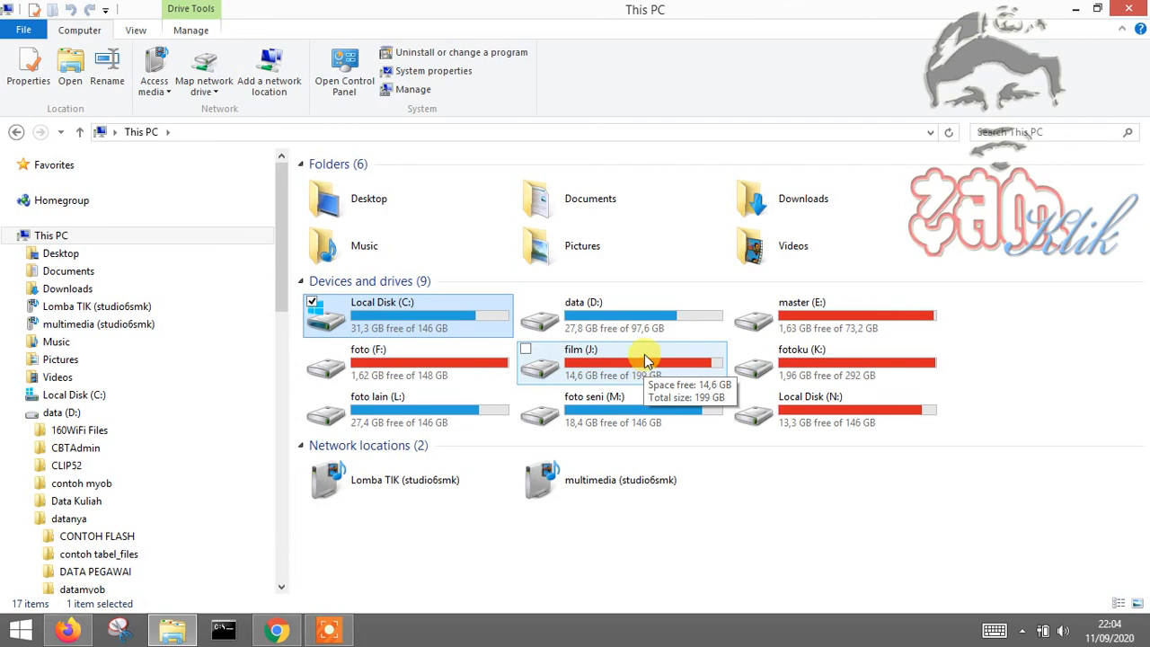
{"action": "mouse_move", "coordinate": [632, 332]}
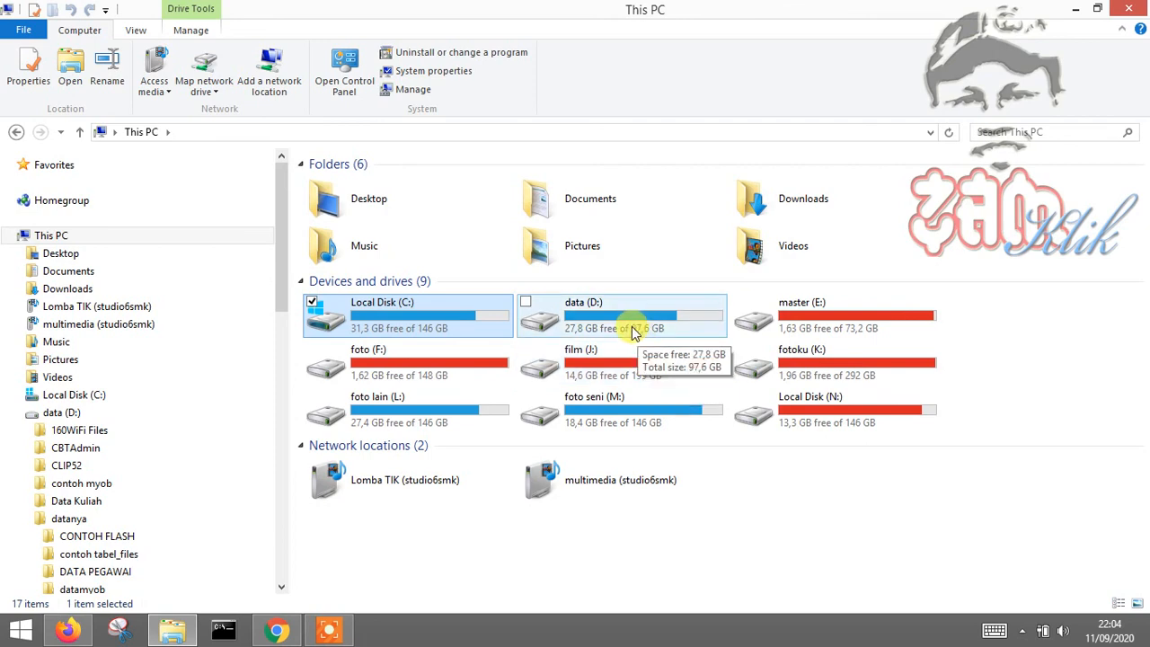